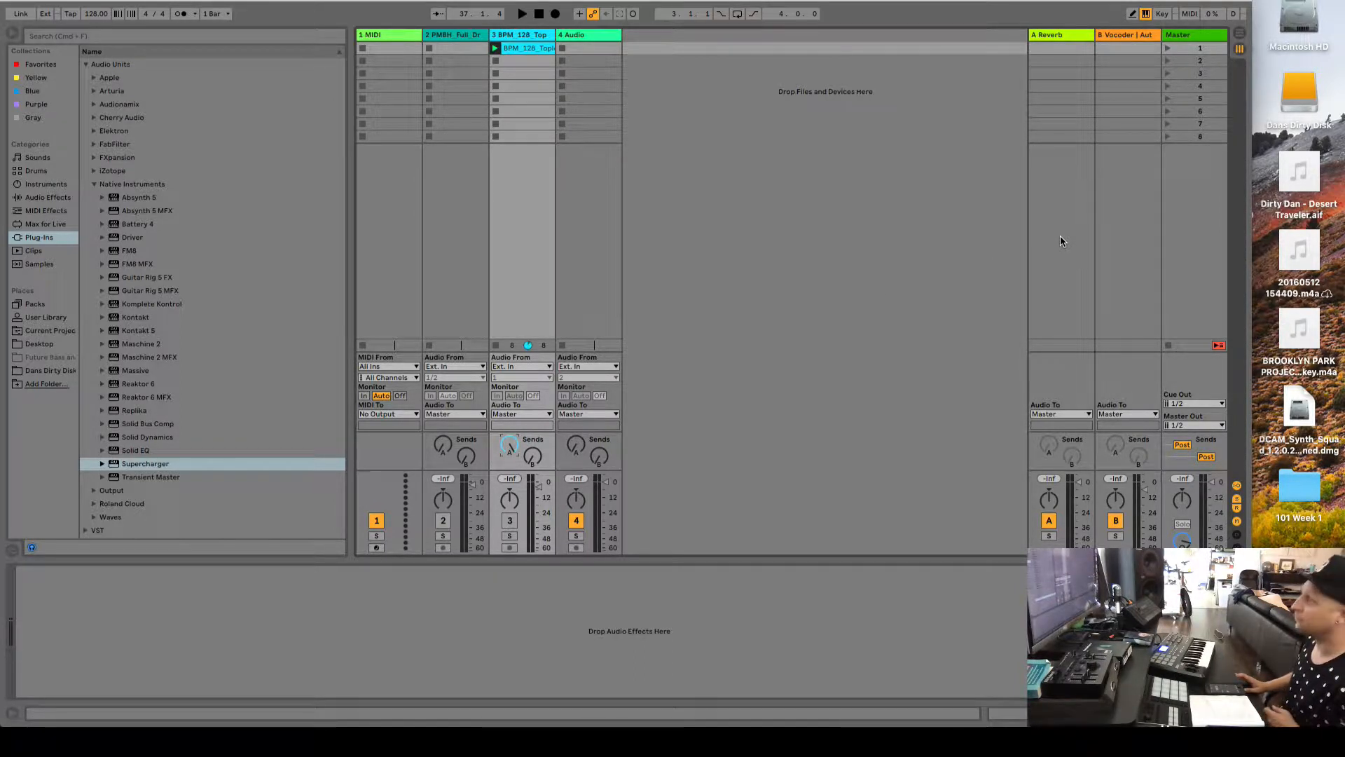
Play the BPM_128 Toploop clip, activate track 3, and try out its Reverb send level.
{"action": "left_click", "coordinate": [1124, 228]}
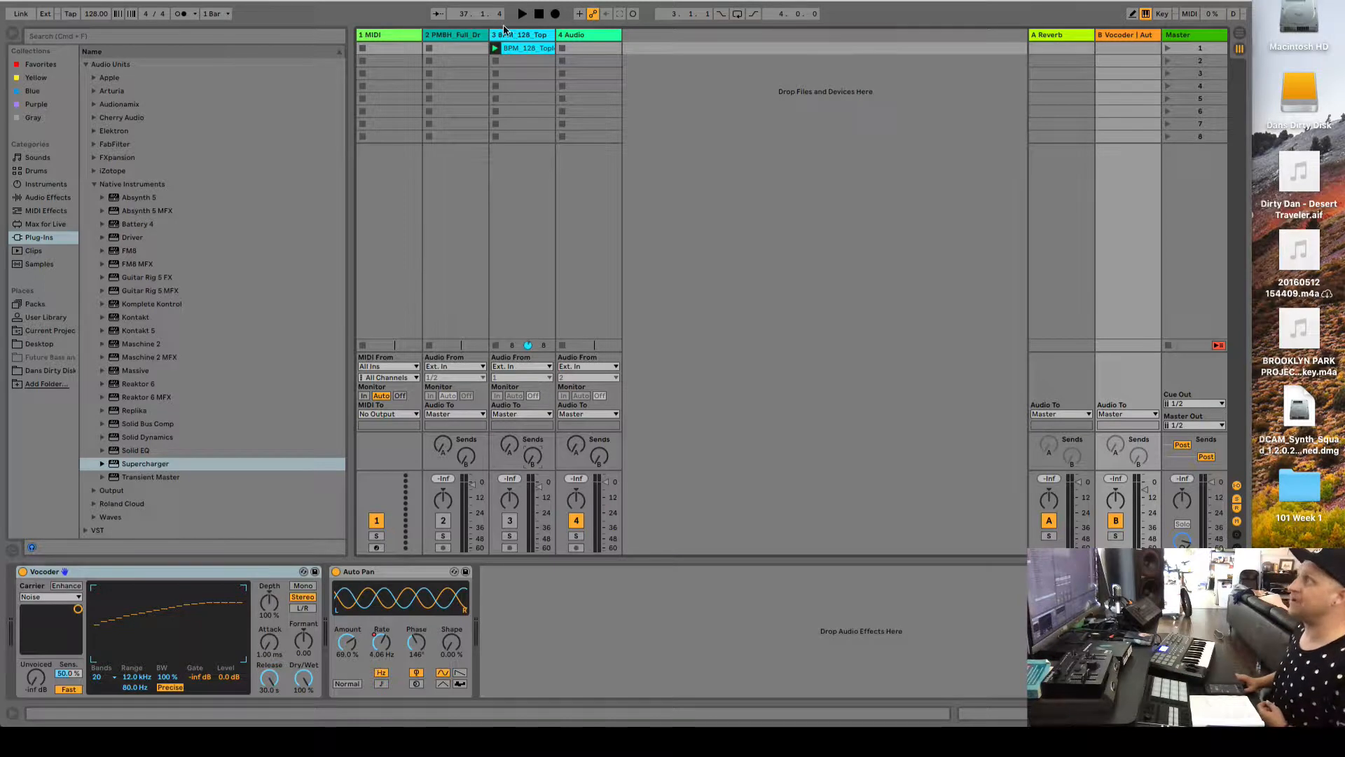
{"action": "left_click", "coordinate": [524, 48]}
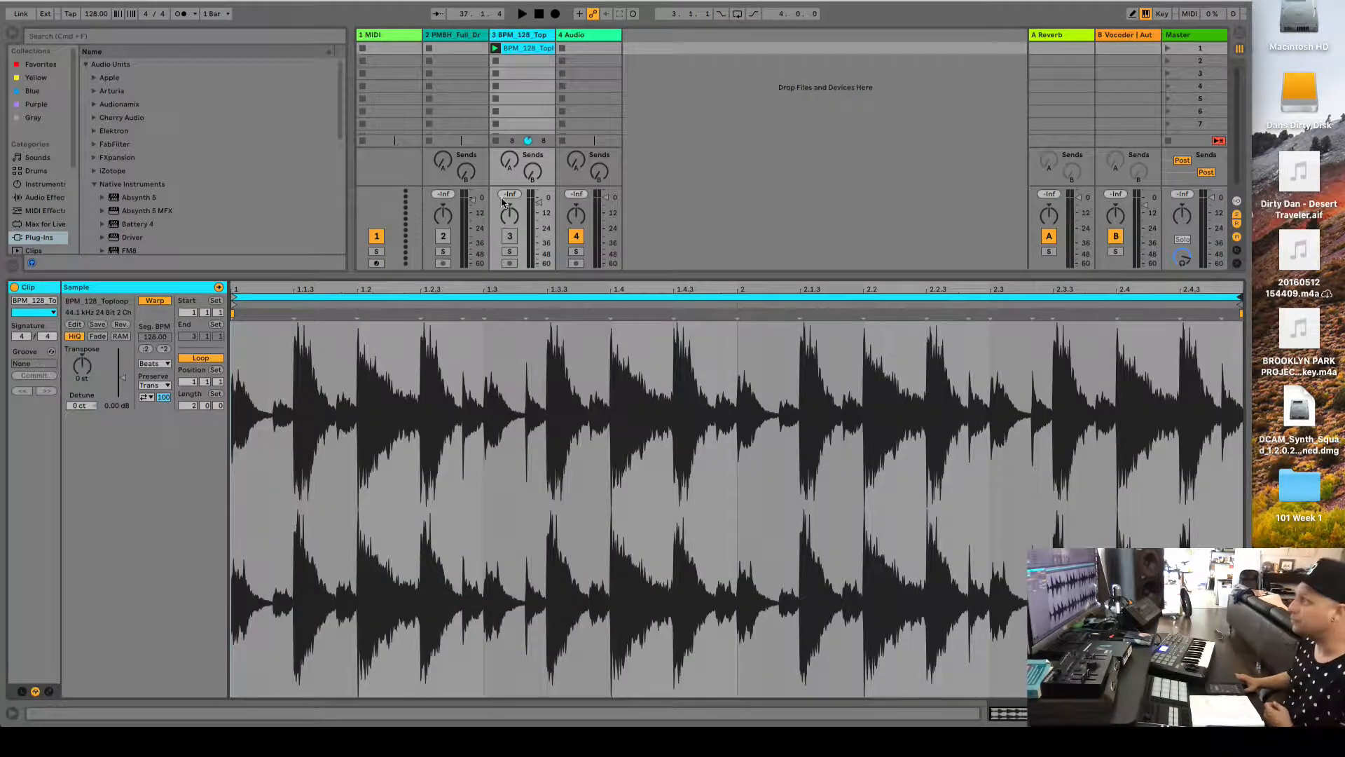
{"action": "left_click", "coordinate": [495, 47]}
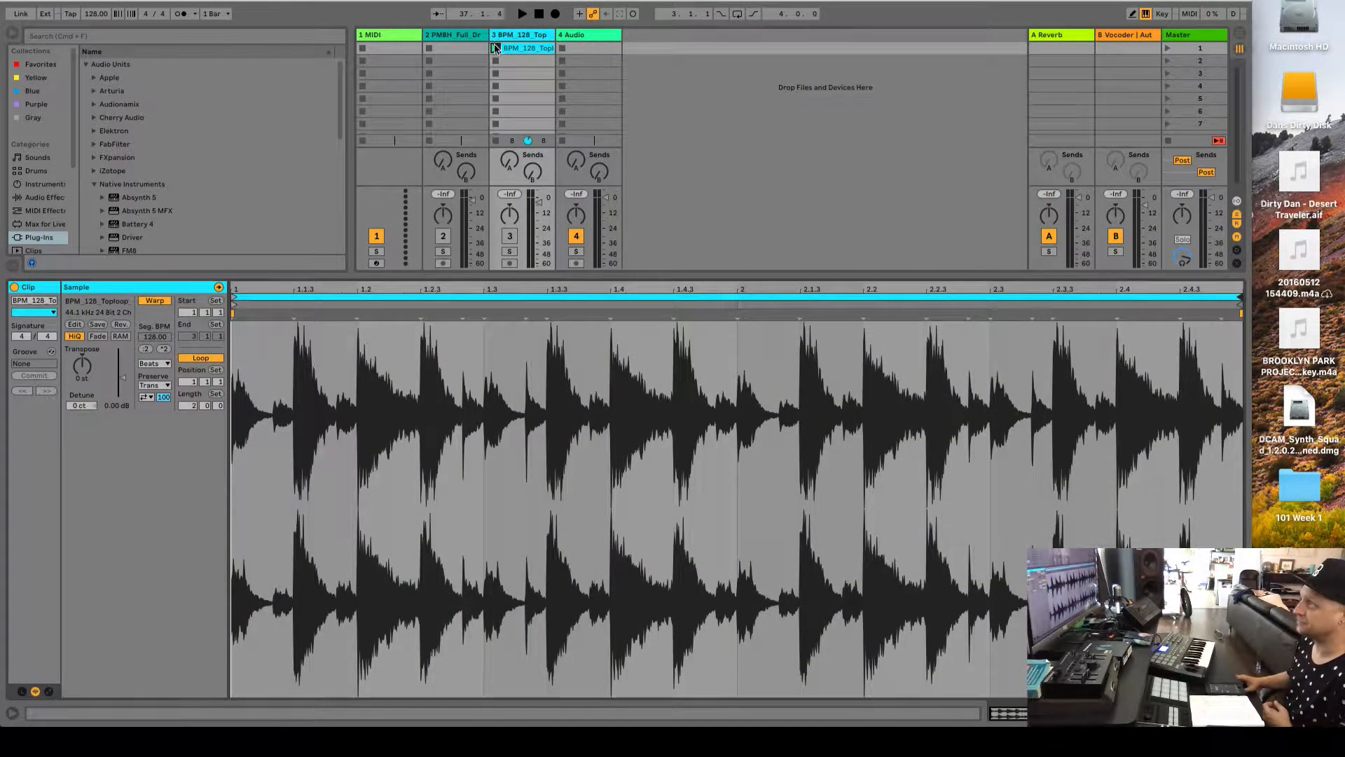
{"action": "left_click", "coordinate": [511, 237]}
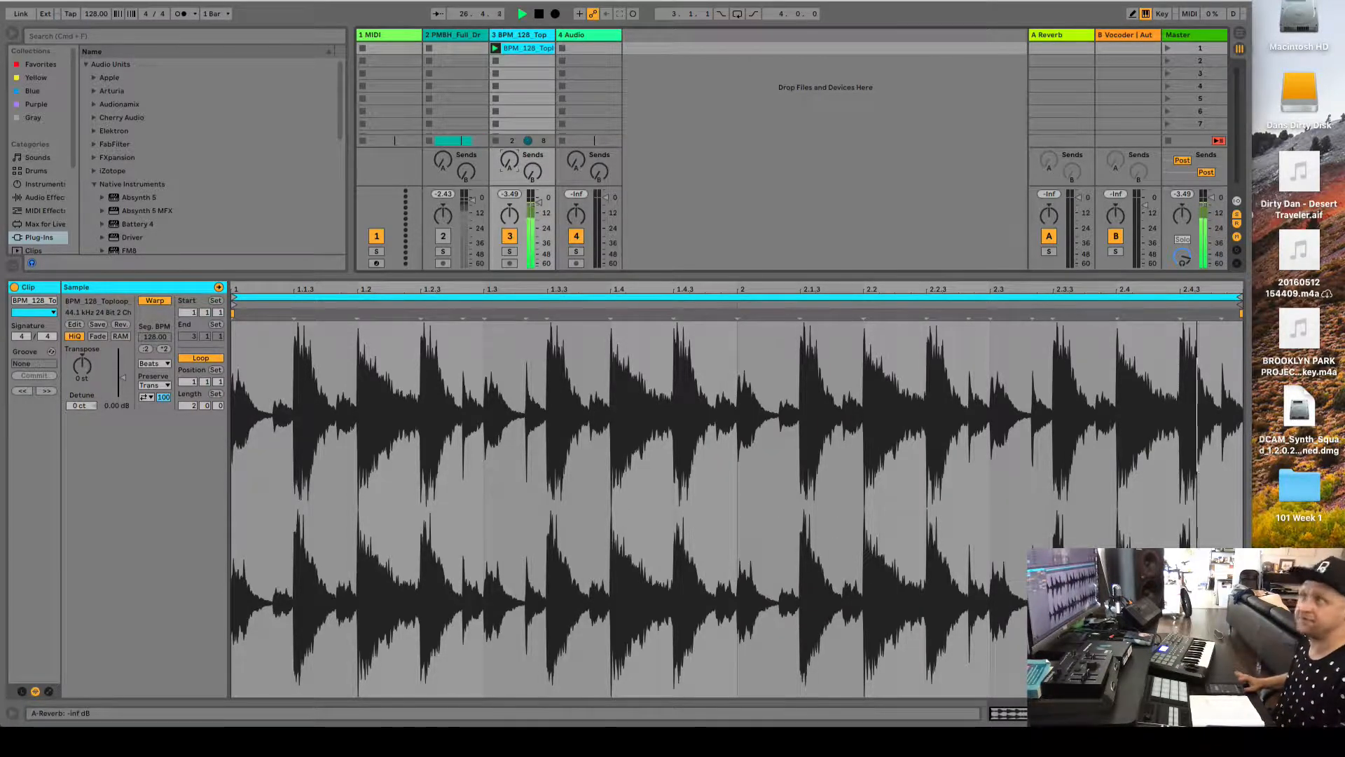
{"action": "left_click_drag", "start_coordinate": [509, 161], "coordinate": [514, 210]}
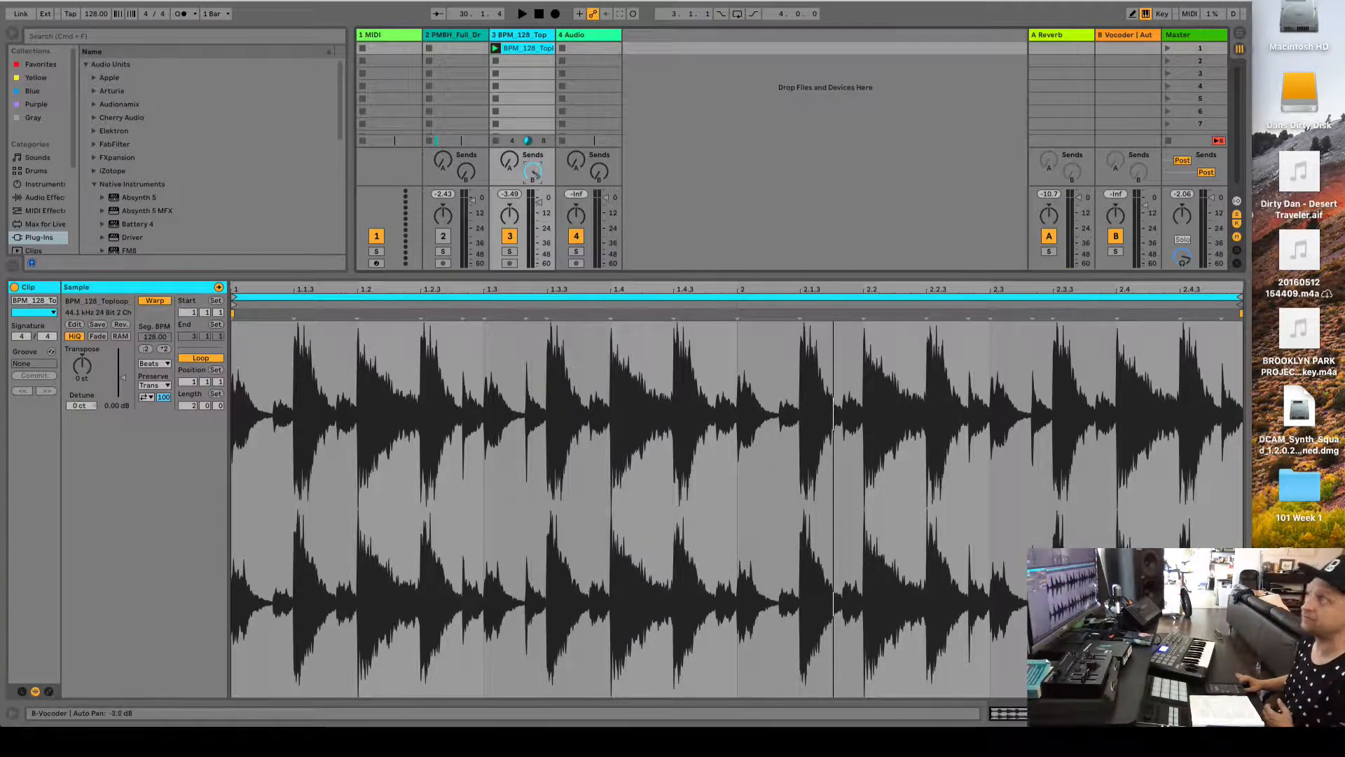
Lower the release of return B's Vocoder to 10.0 ms and try short release times while playing the loop.
{"action": "left_click", "coordinate": [1119, 36]}
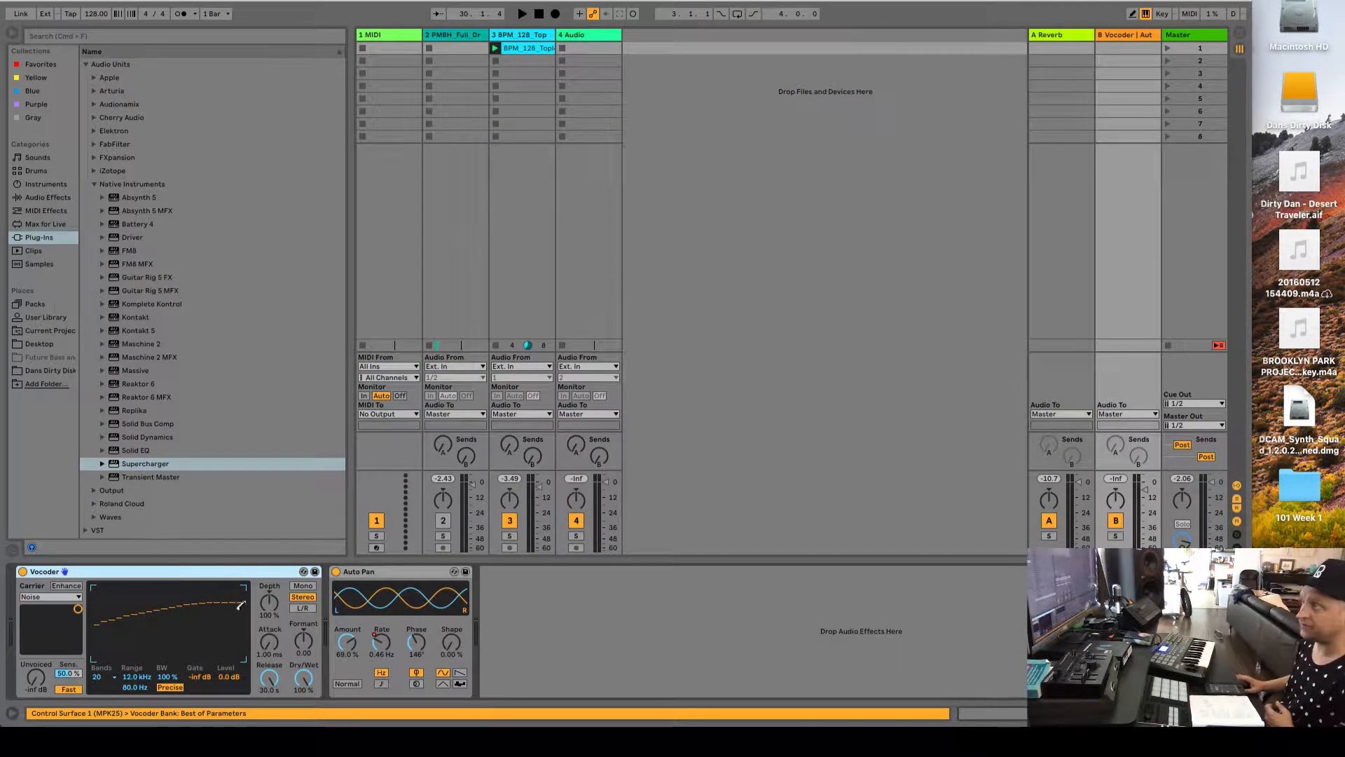
{"action": "left_click_drag", "start_coordinate": [264, 685], "coordinate": [265, 749]}
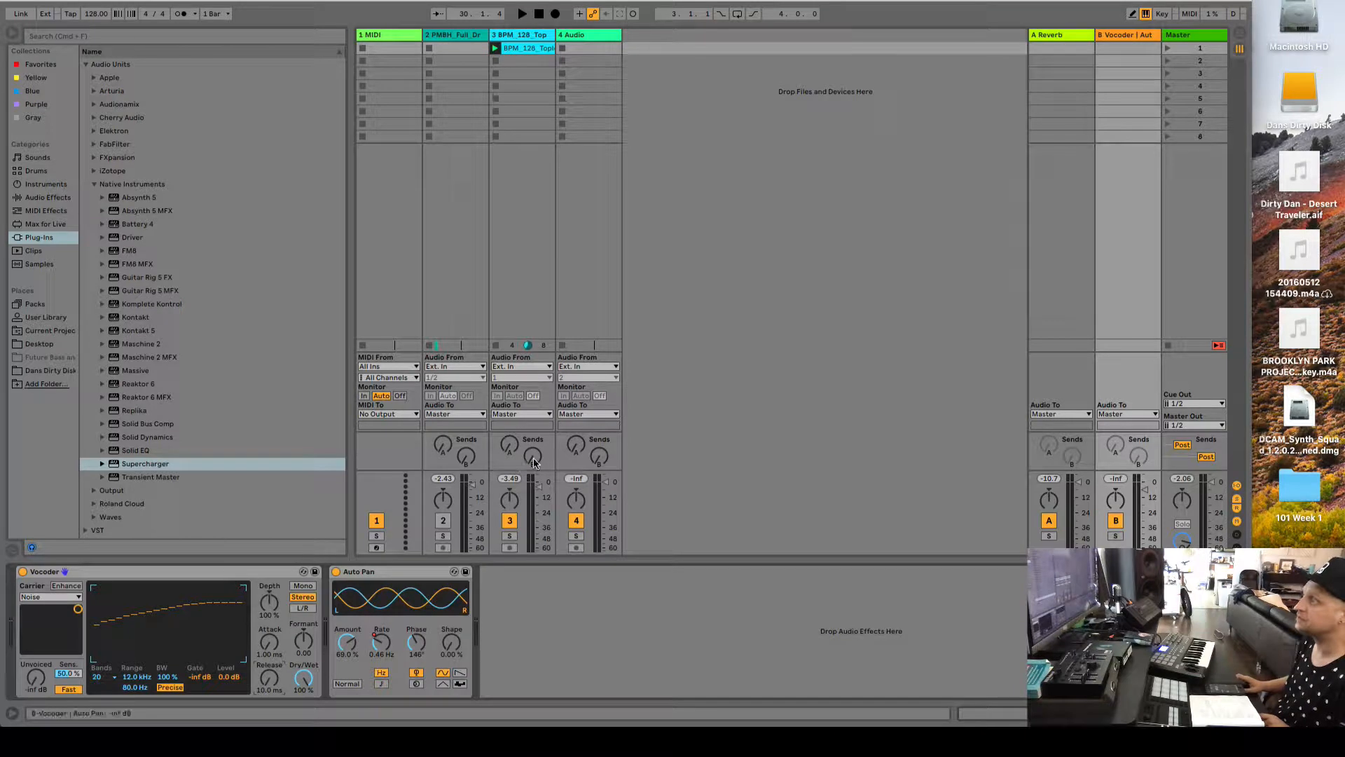
{"action": "key", "text": "space"}
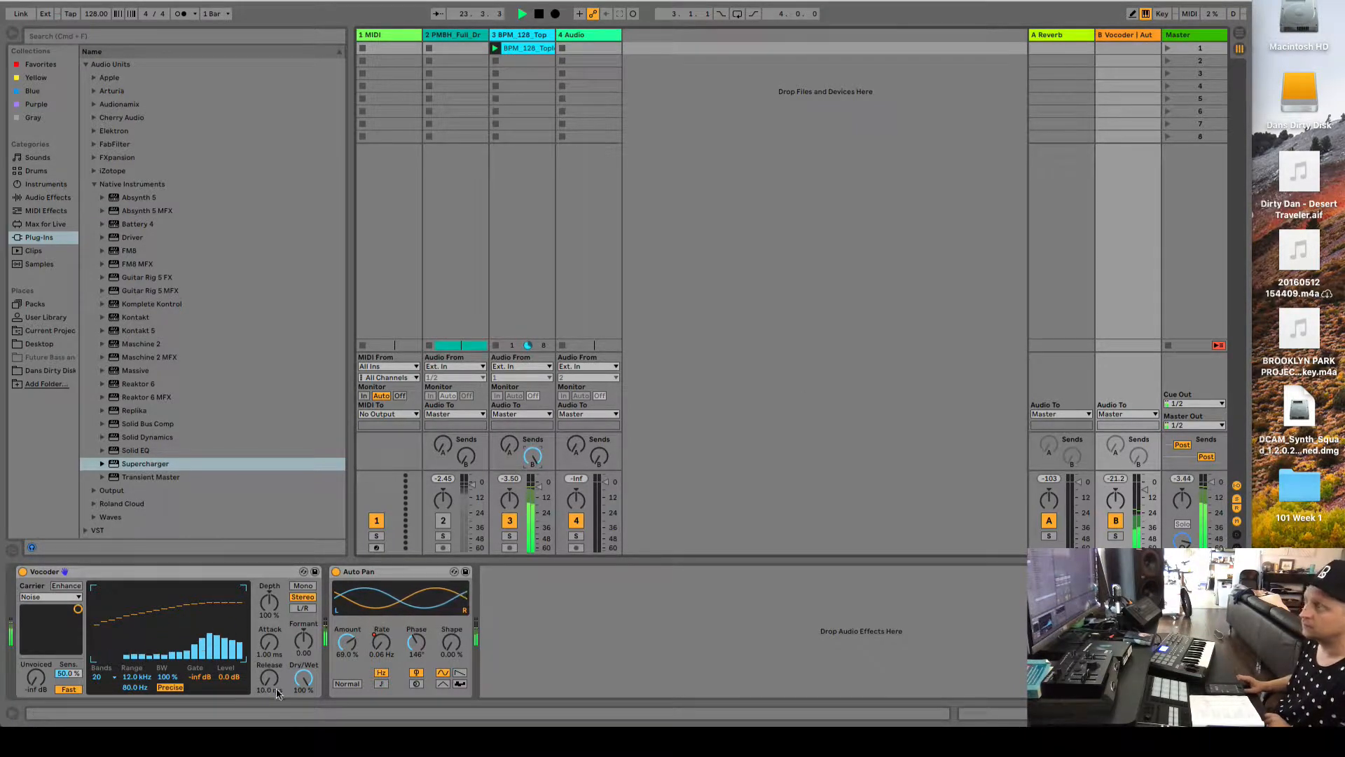
{"action": "left_click_drag", "start_coordinate": [271, 683], "coordinate": [271, 641]}
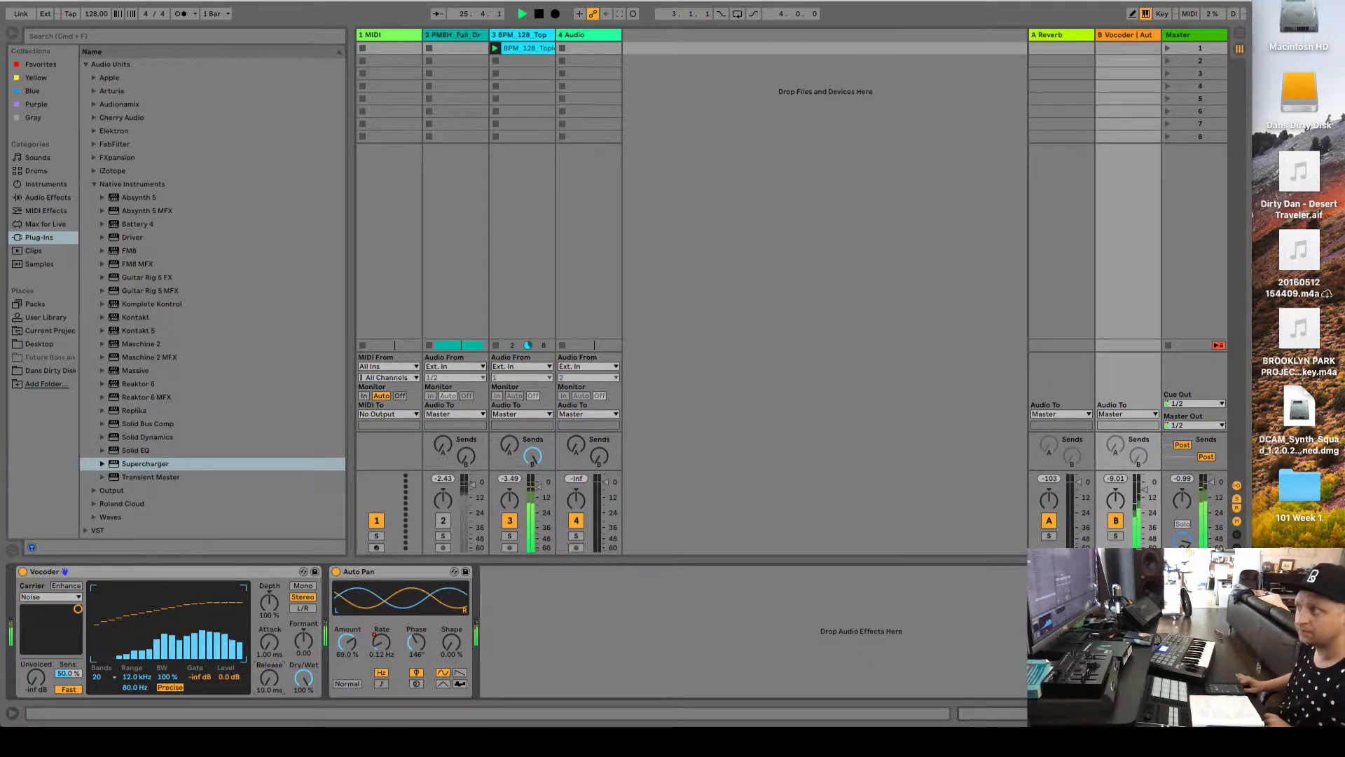
{"action": "left_click_drag", "start_coordinate": [271, 641], "coordinate": [271, 616]}
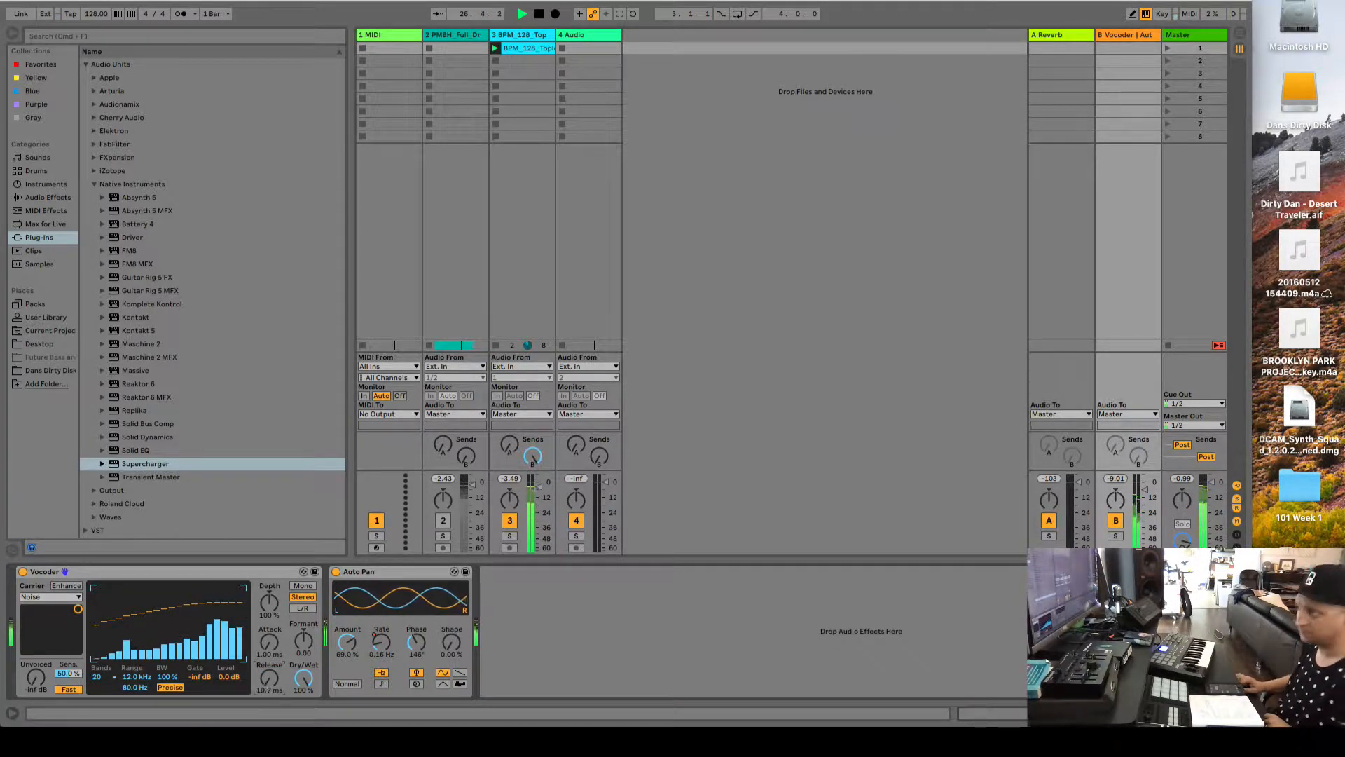
{"action": "left_click_drag", "start_coordinate": [269, 678], "coordinate": [269, 744]}
{"action": "key", "text": "space"}
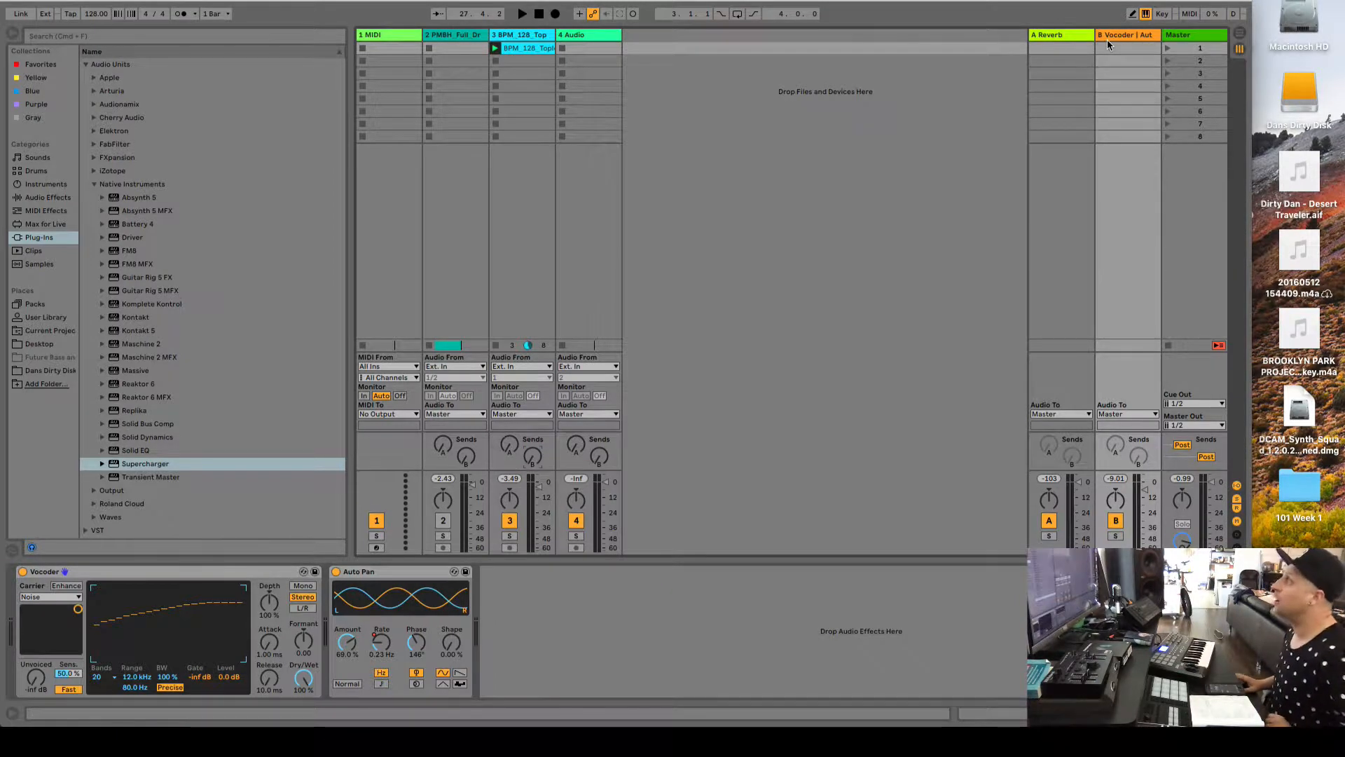
Switch to the Arrangement, restore its playback, and inspect track 3's Reverb and Vocoder send automation.
{"action": "left_click", "coordinate": [1238, 34]}
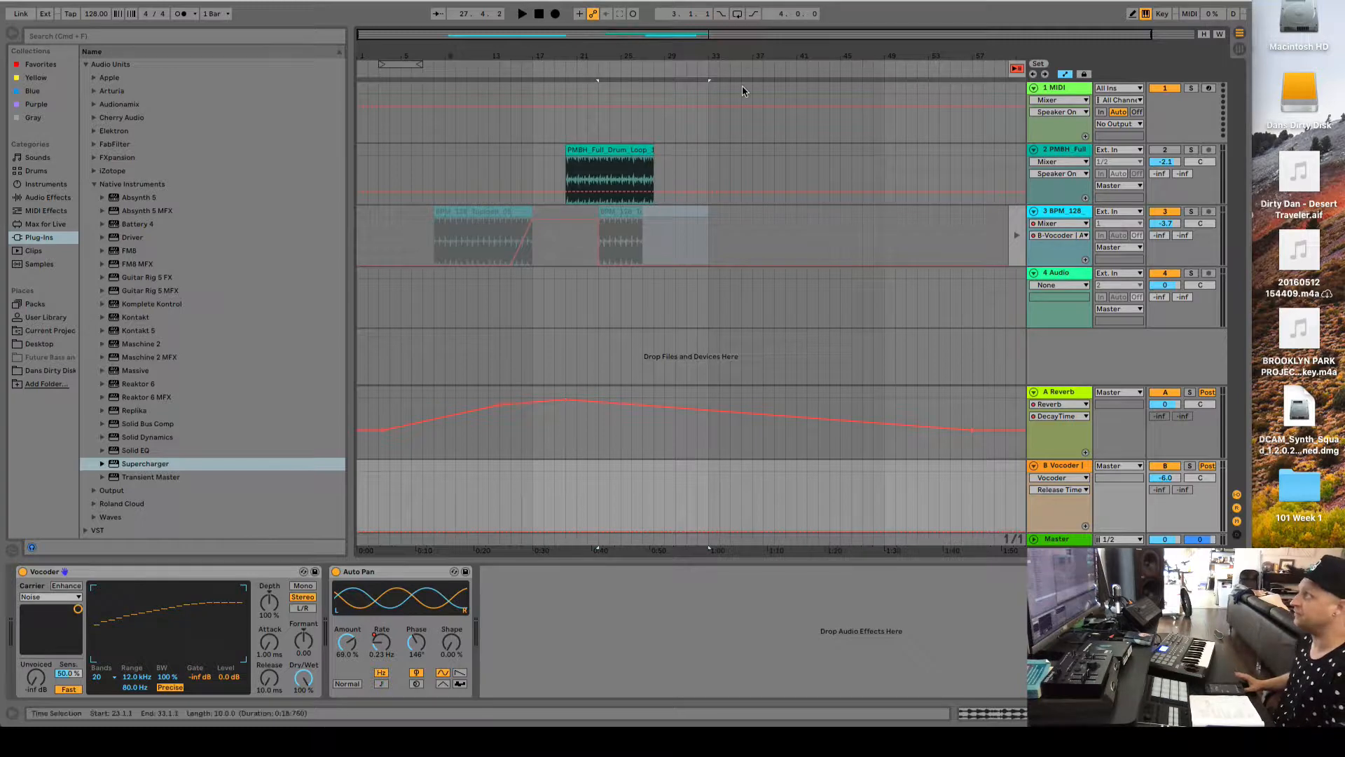
{"action": "left_click", "coordinate": [1017, 69]}
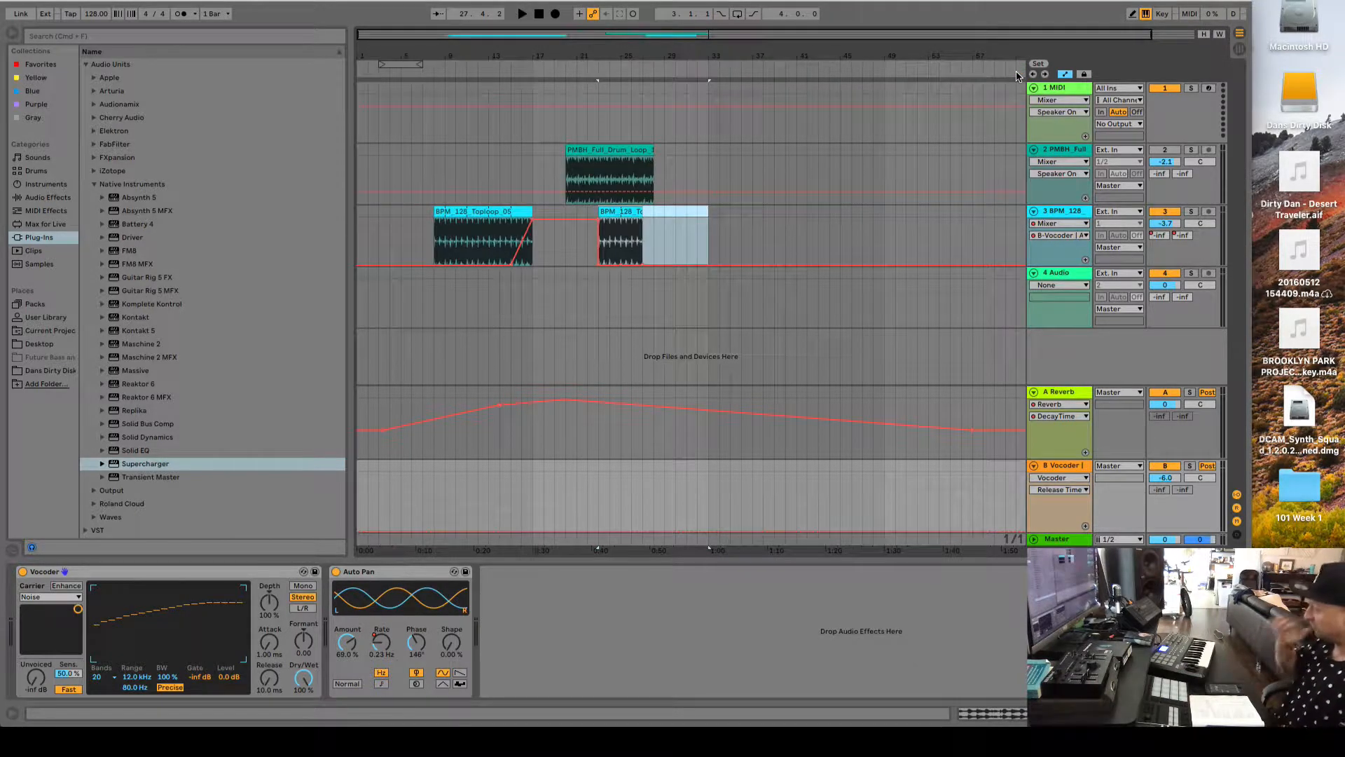
{"action": "left_click", "coordinate": [1159, 239]}
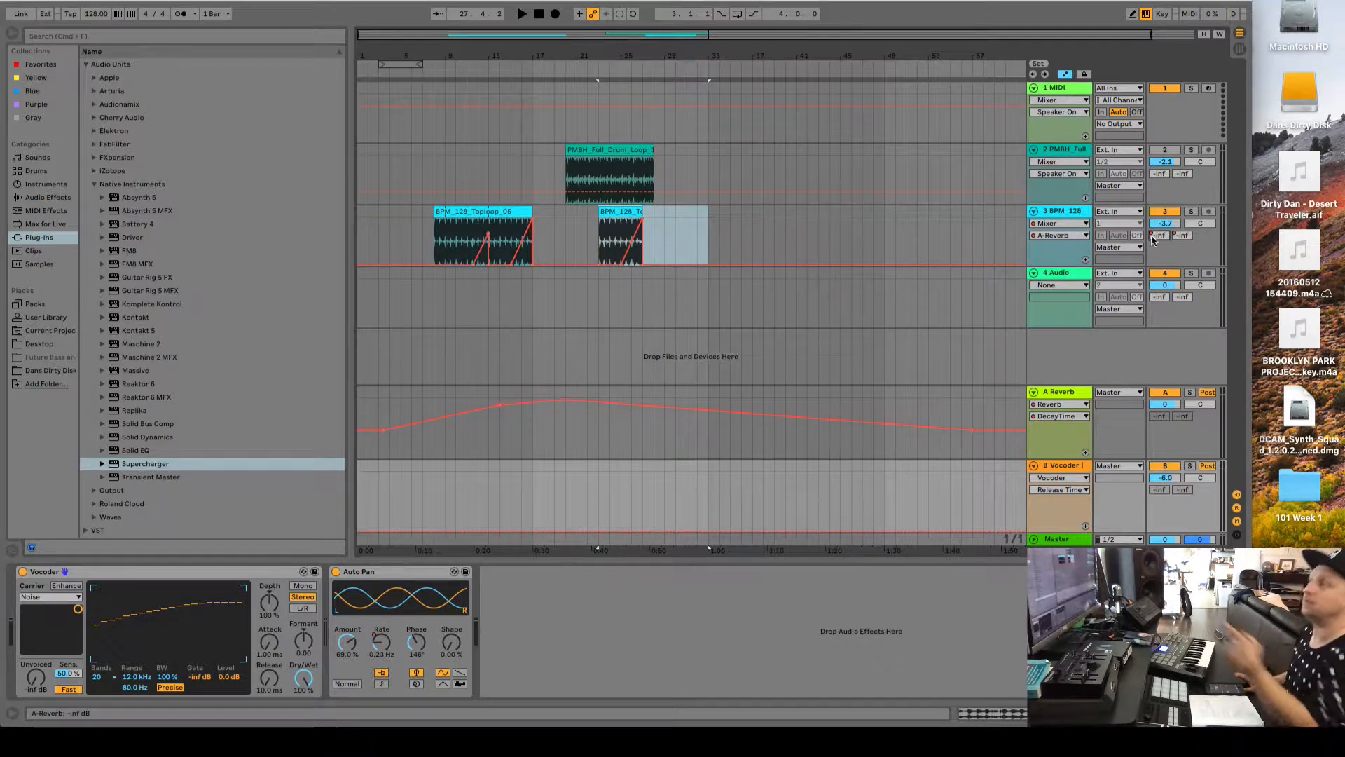
{"action": "left_click_drag", "start_coordinate": [491, 245], "coordinate": [468, 264]}
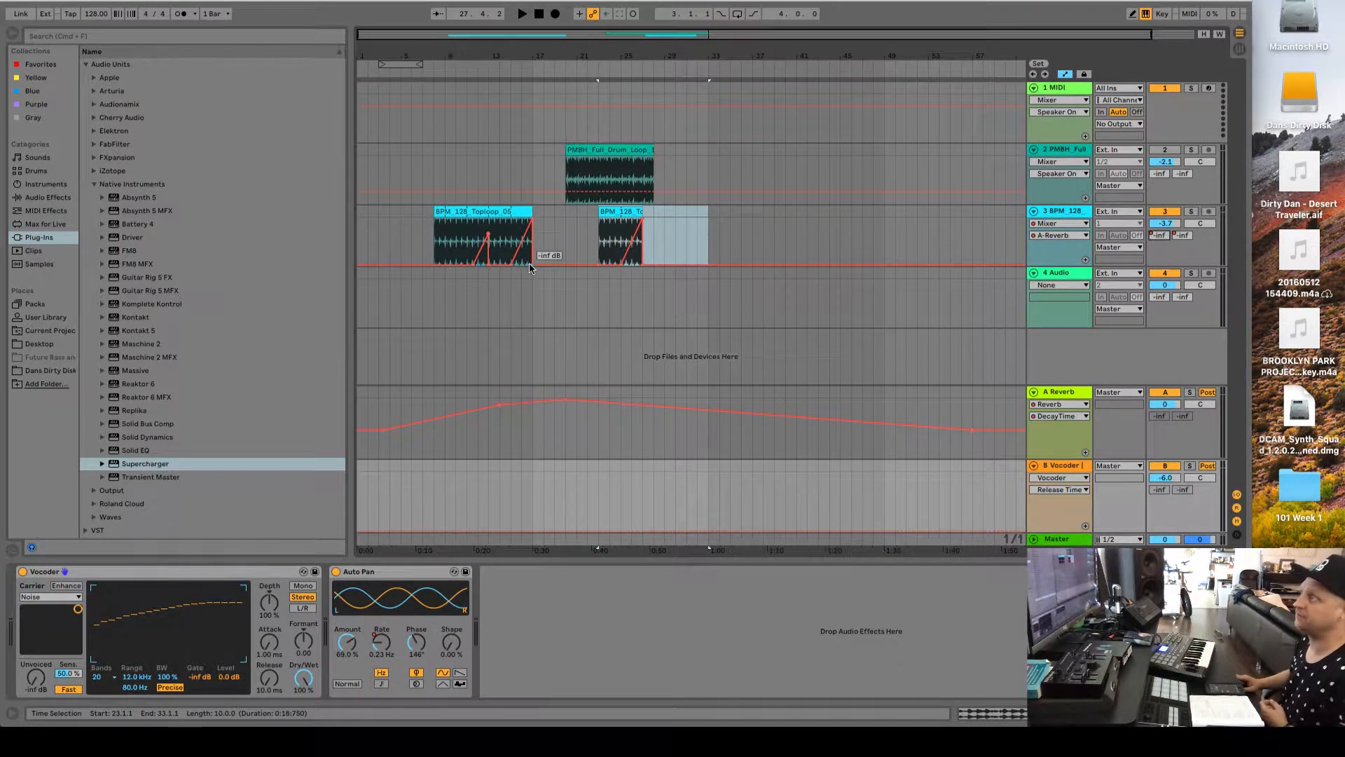
{"action": "left_click", "coordinate": [1183, 235]}
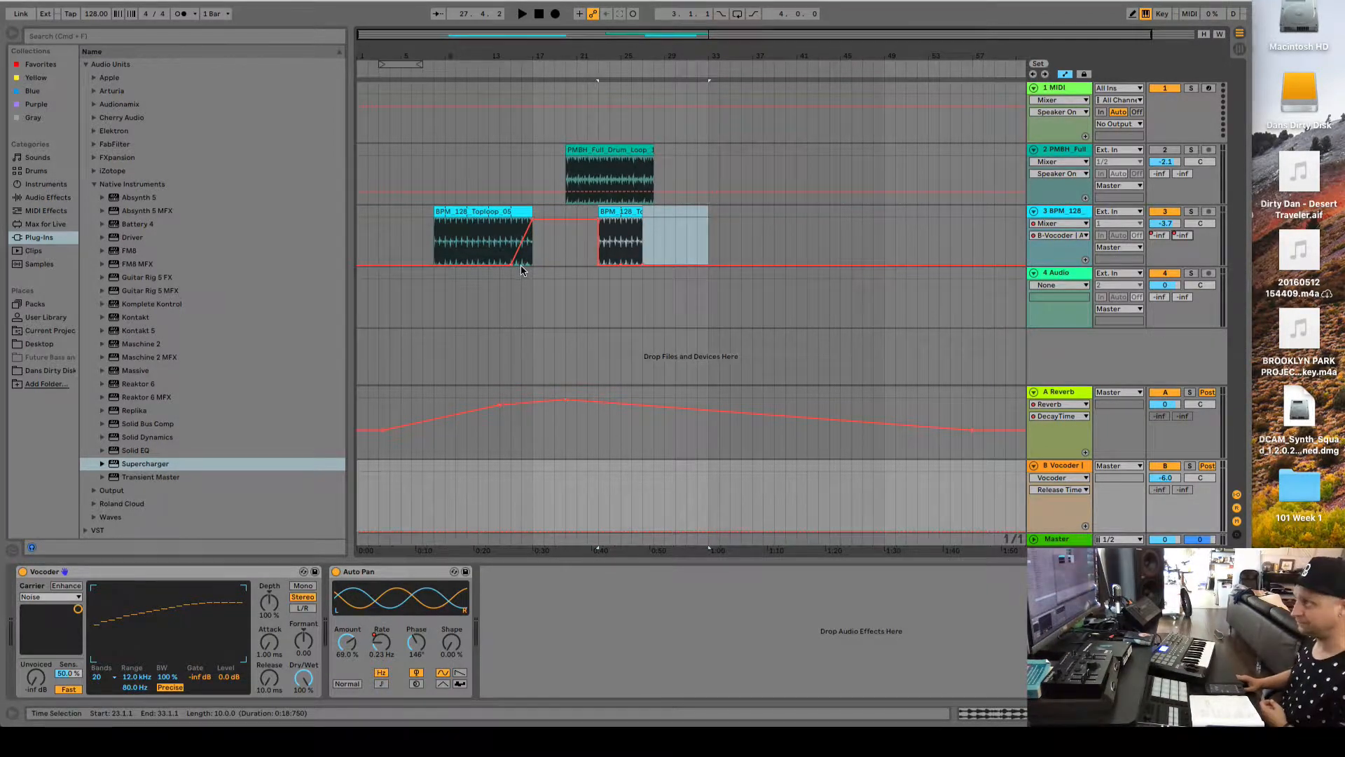
{"action": "mouse_move", "coordinate": [507, 265]}
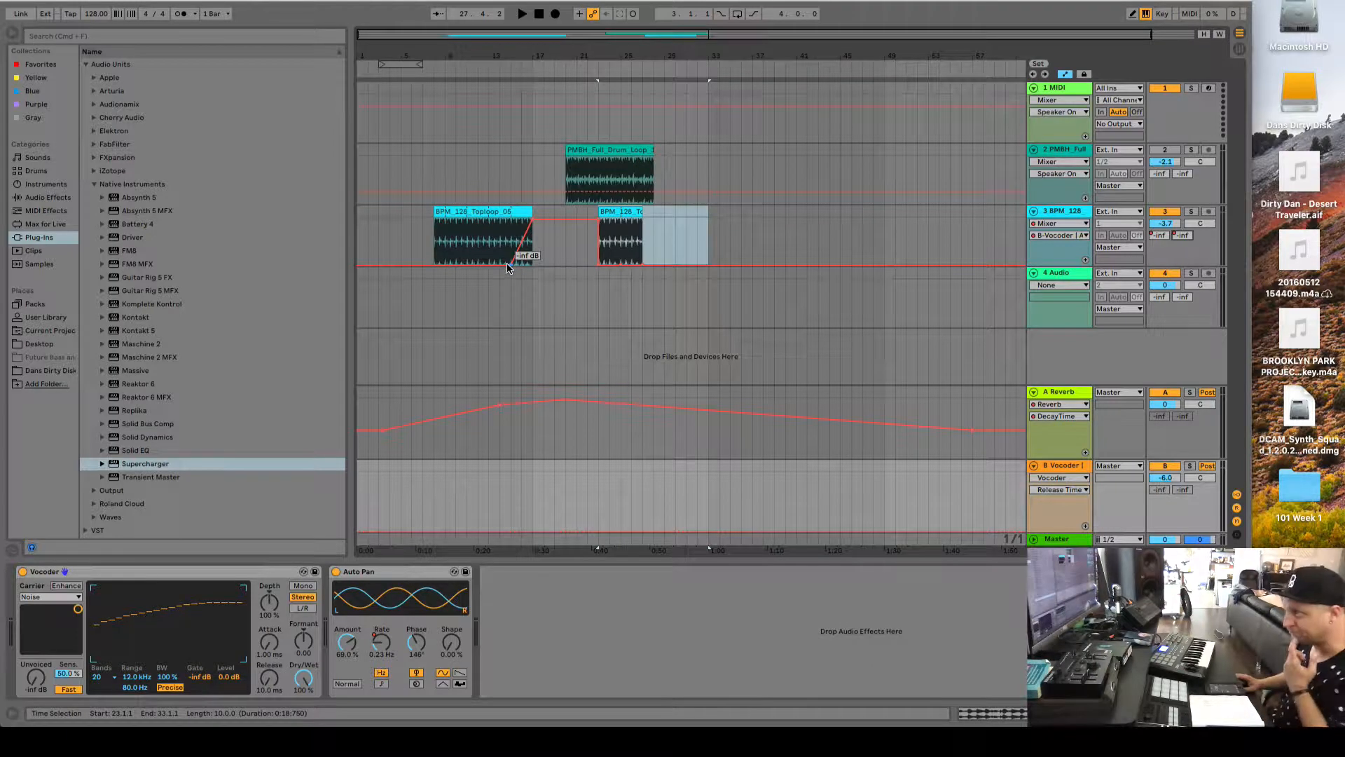
Set the Vocoder release to 30.0 s and display the Auto Pan frequency automation on return B.
{"action": "left_click_drag", "start_coordinate": [273, 664], "coordinate": [274, 603]}
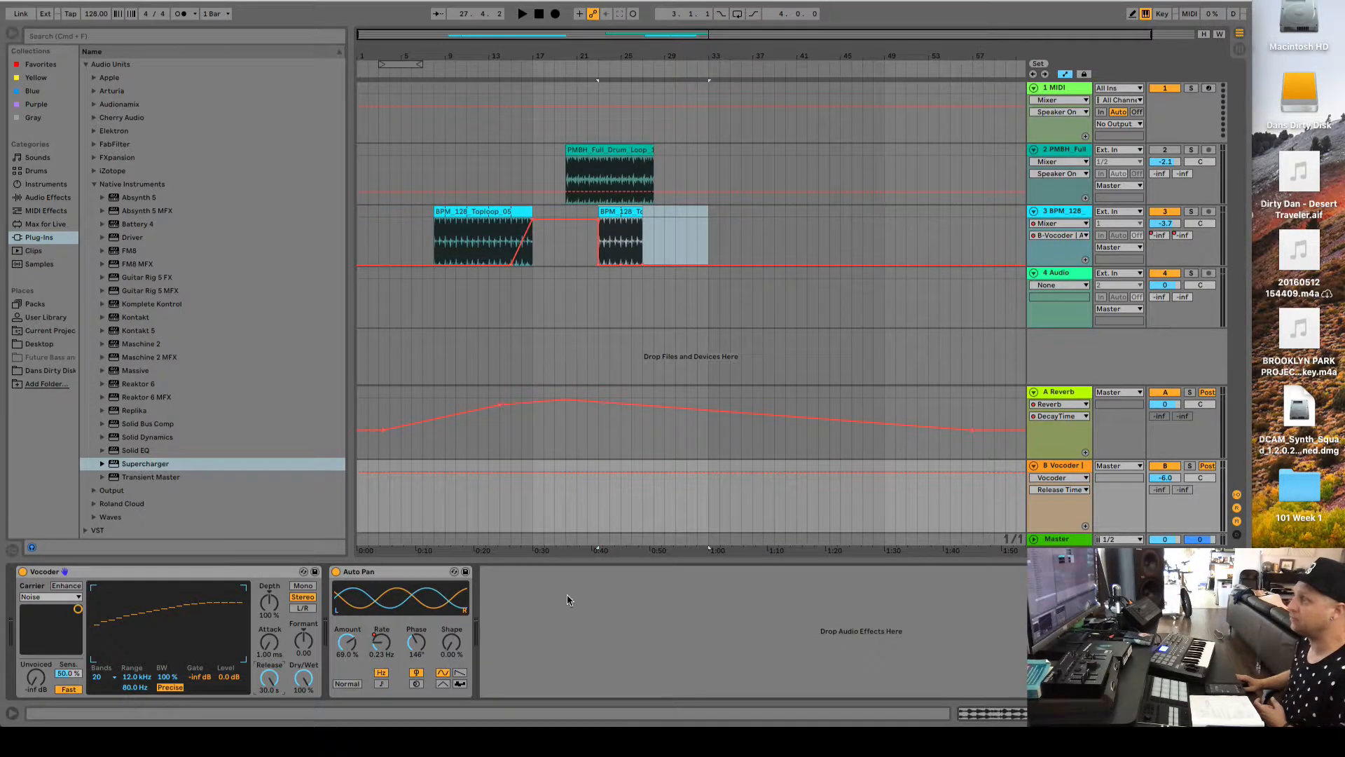
{"action": "left_click", "coordinate": [381, 641]}
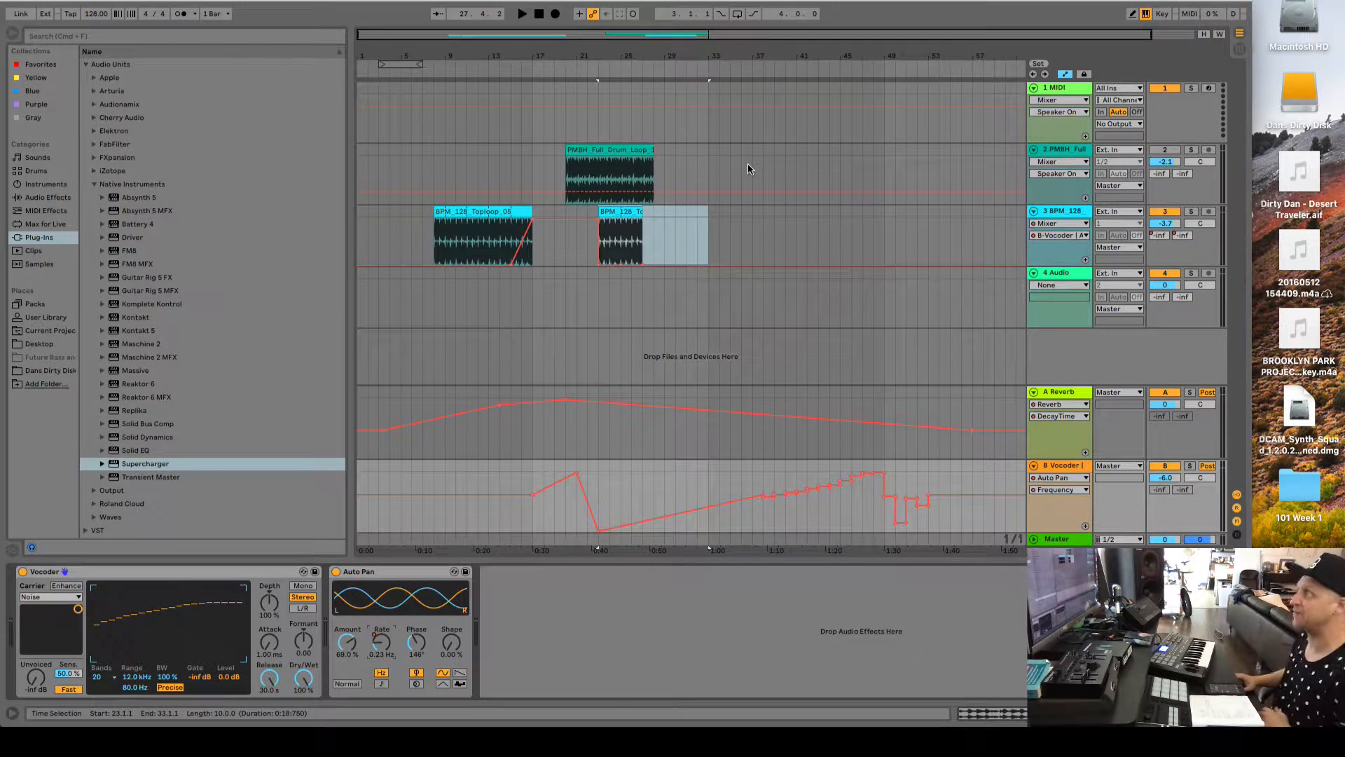
Play the arrangement from just before the first Toploop clip while viewing track 3's Reverb and Vocoder send automation.
{"action": "left_click", "coordinate": [433, 66]}
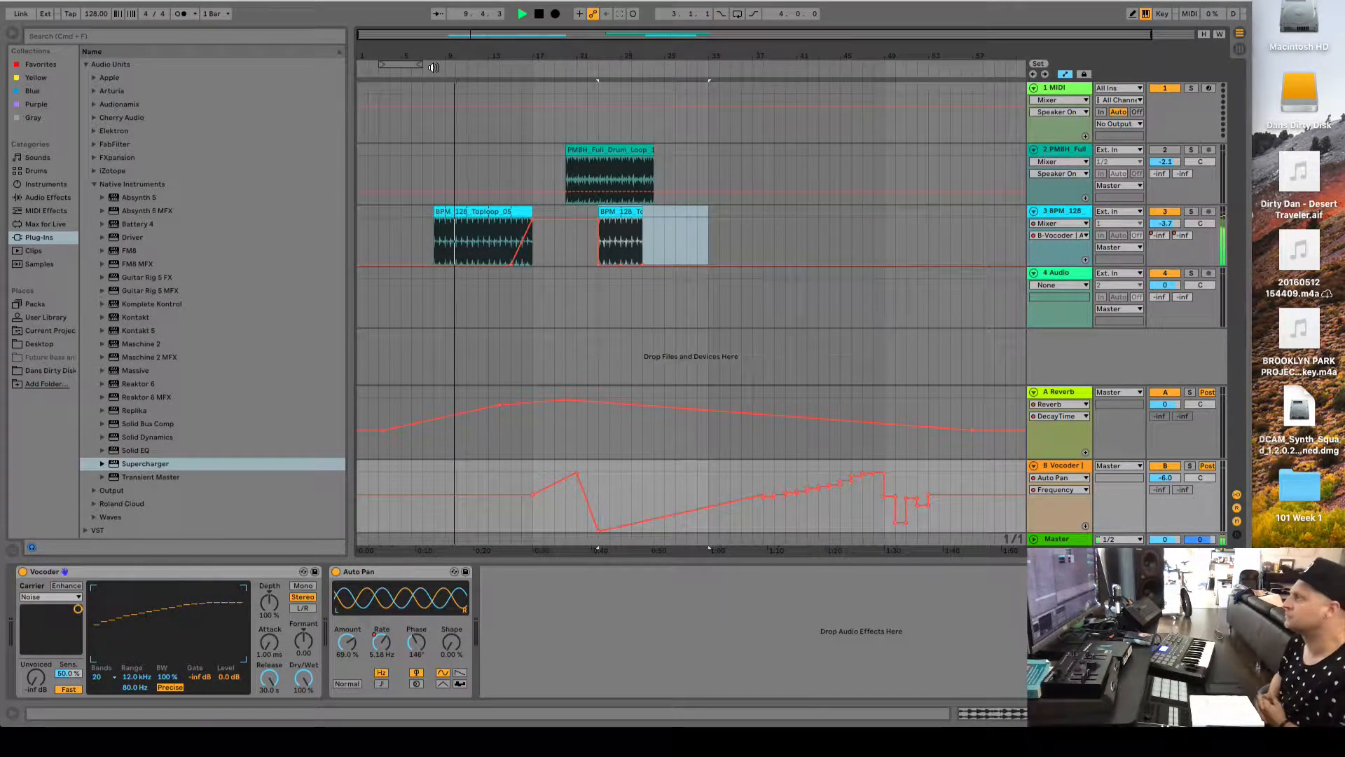
{"action": "left_click", "coordinate": [1158, 236]}
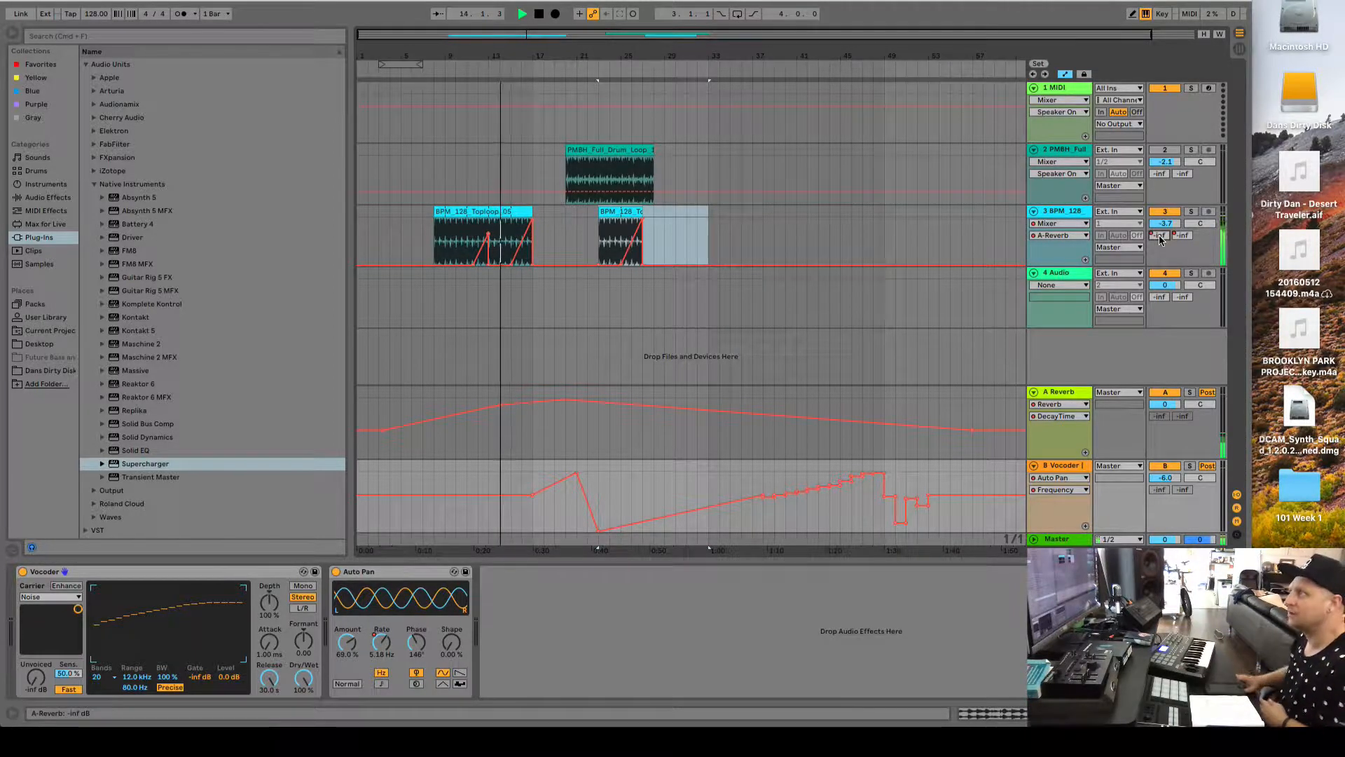
{"action": "left_click_drag", "start_coordinate": [1181, 236], "coordinate": [1180, 237]}
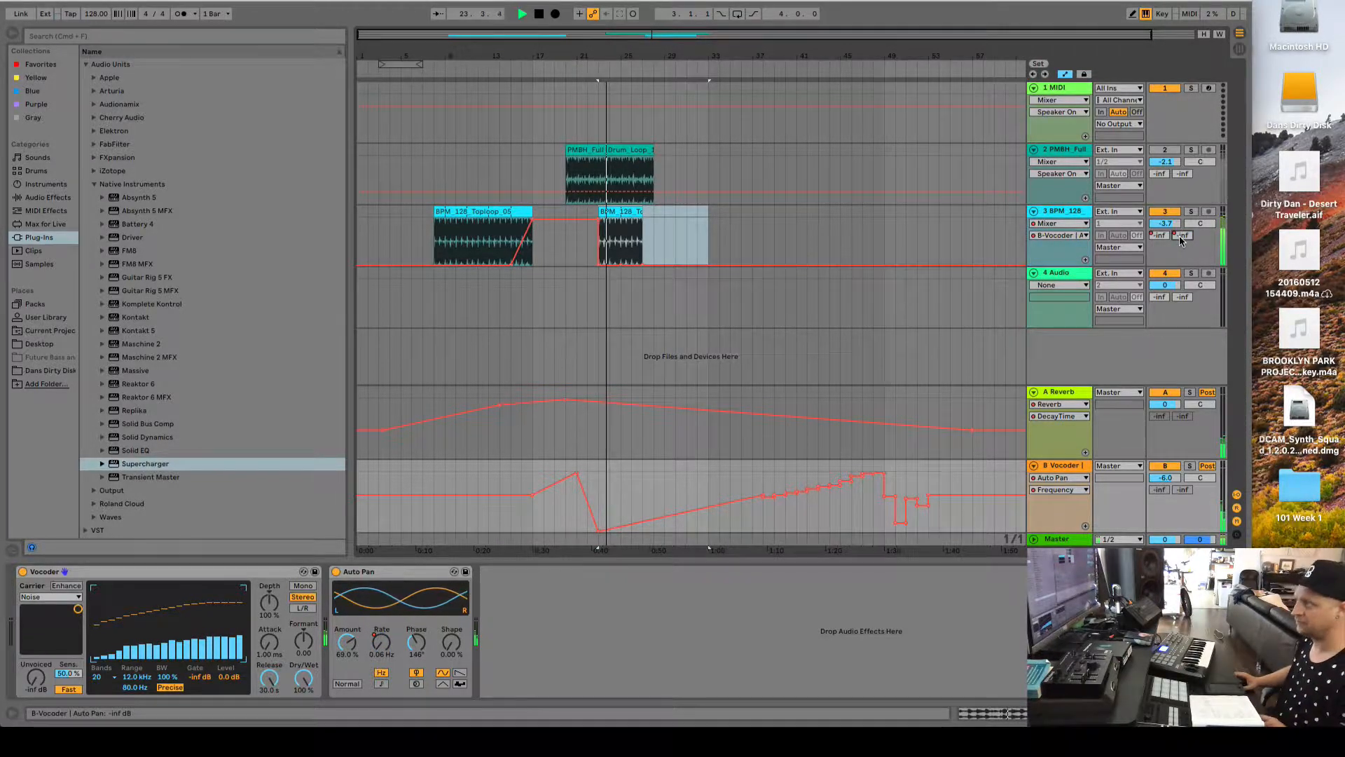
{"action": "key", "text": "space"}
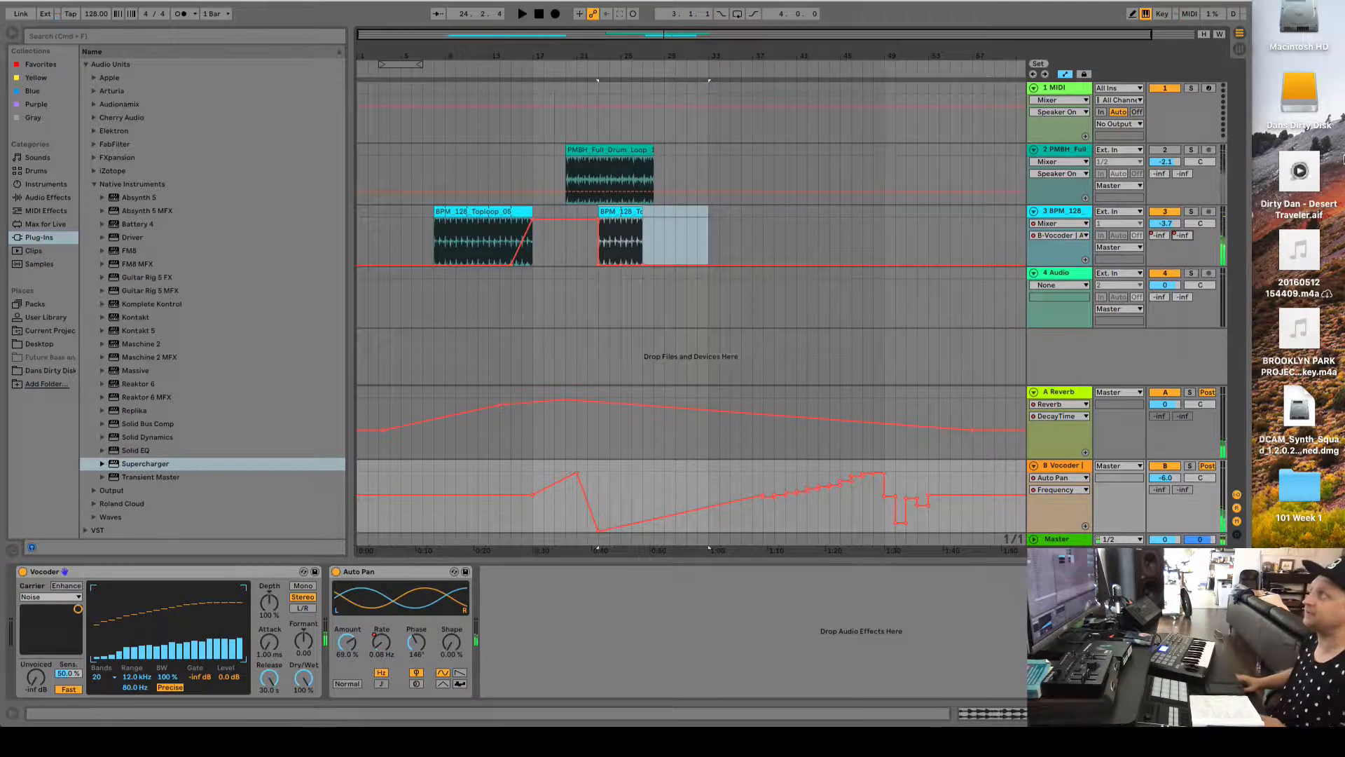
Activate the PMBH_Full drum loop track and audition the arrangement from about bar 13.
{"action": "left_click", "coordinate": [1162, 151]}
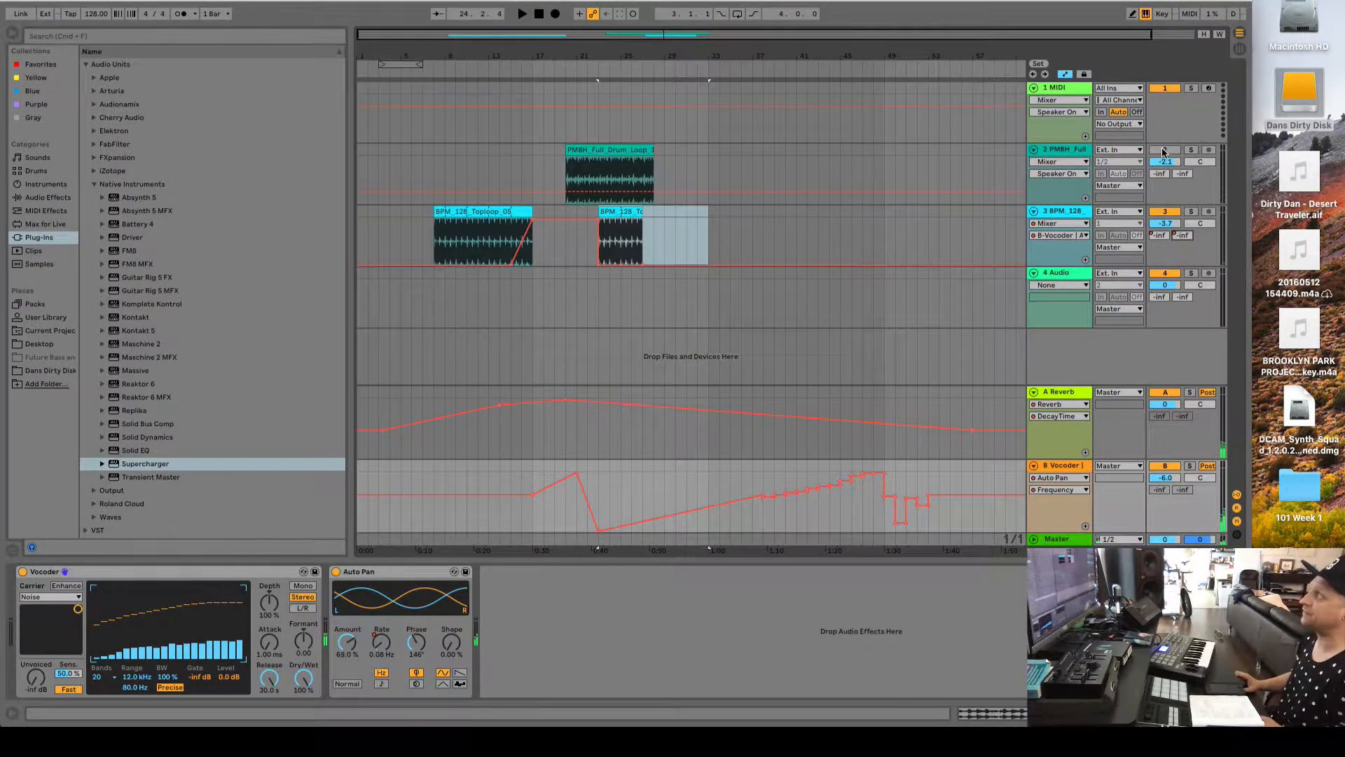
{"action": "left_click", "coordinate": [1160, 151]}
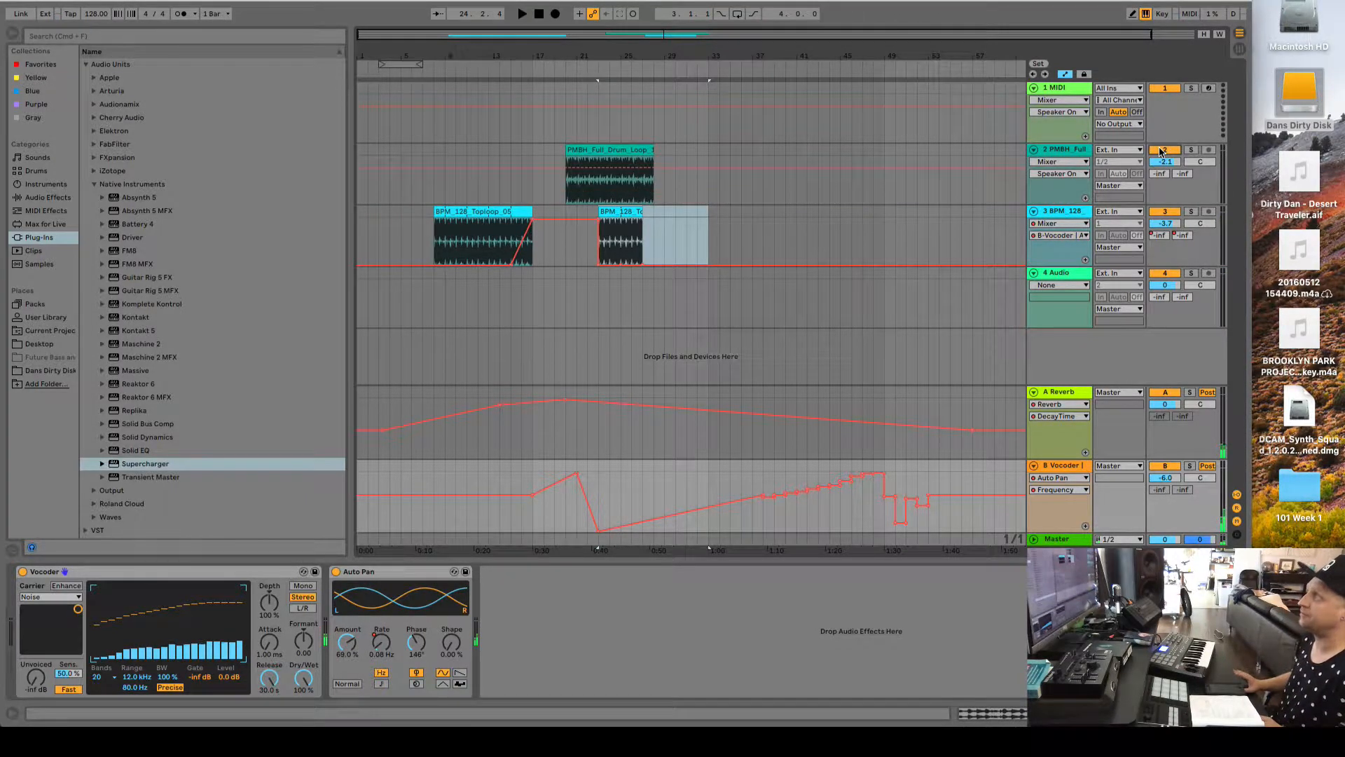
{"action": "left_click", "coordinate": [499, 66]}
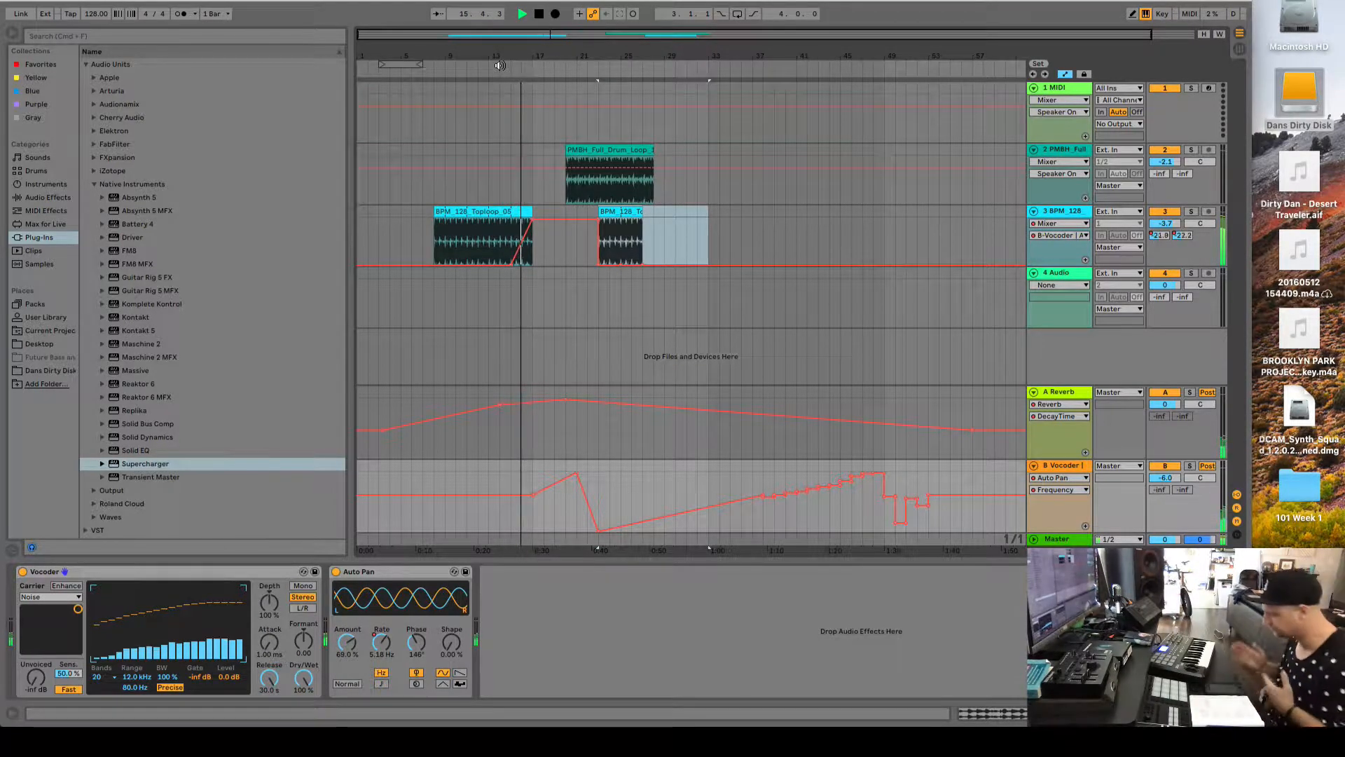
{"action": "key", "text": "space"}
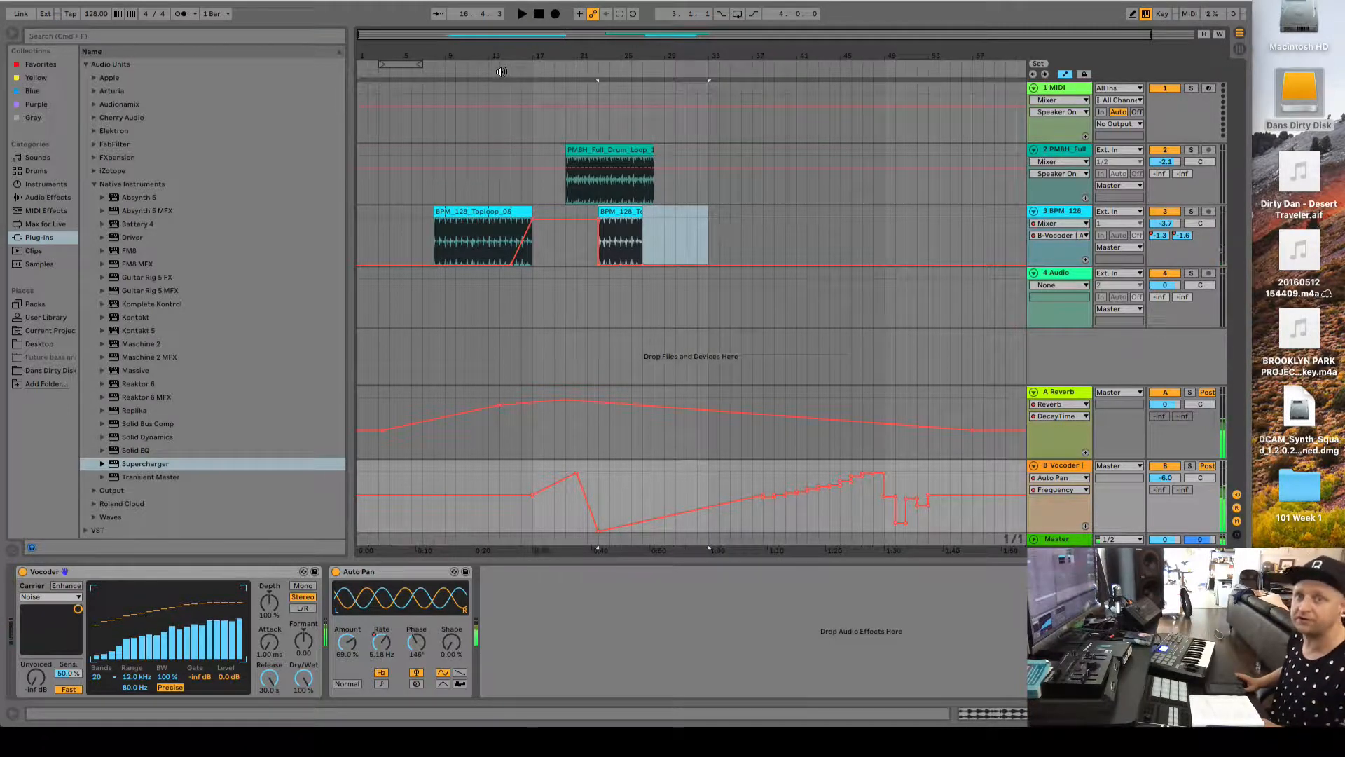
{"action": "left_click", "coordinate": [500, 71]}
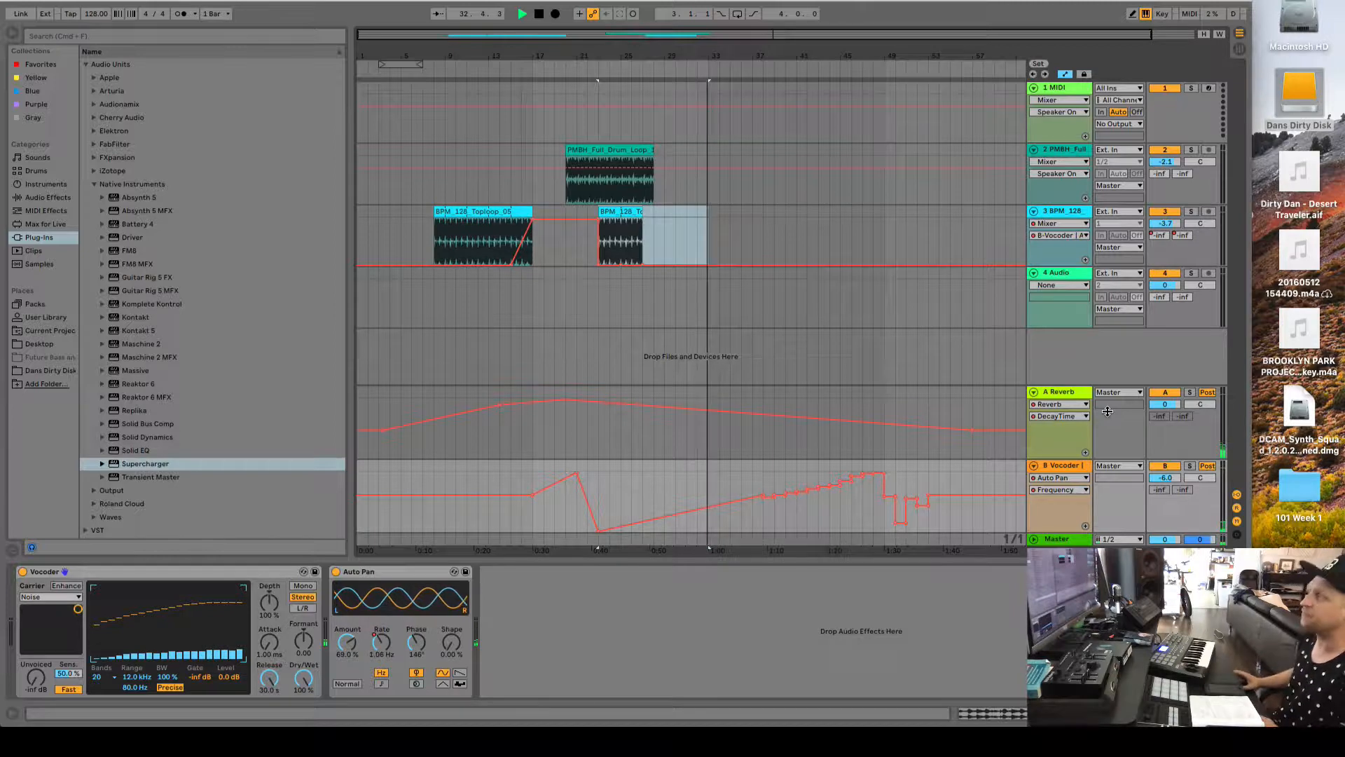
{"action": "key", "text": "space"}
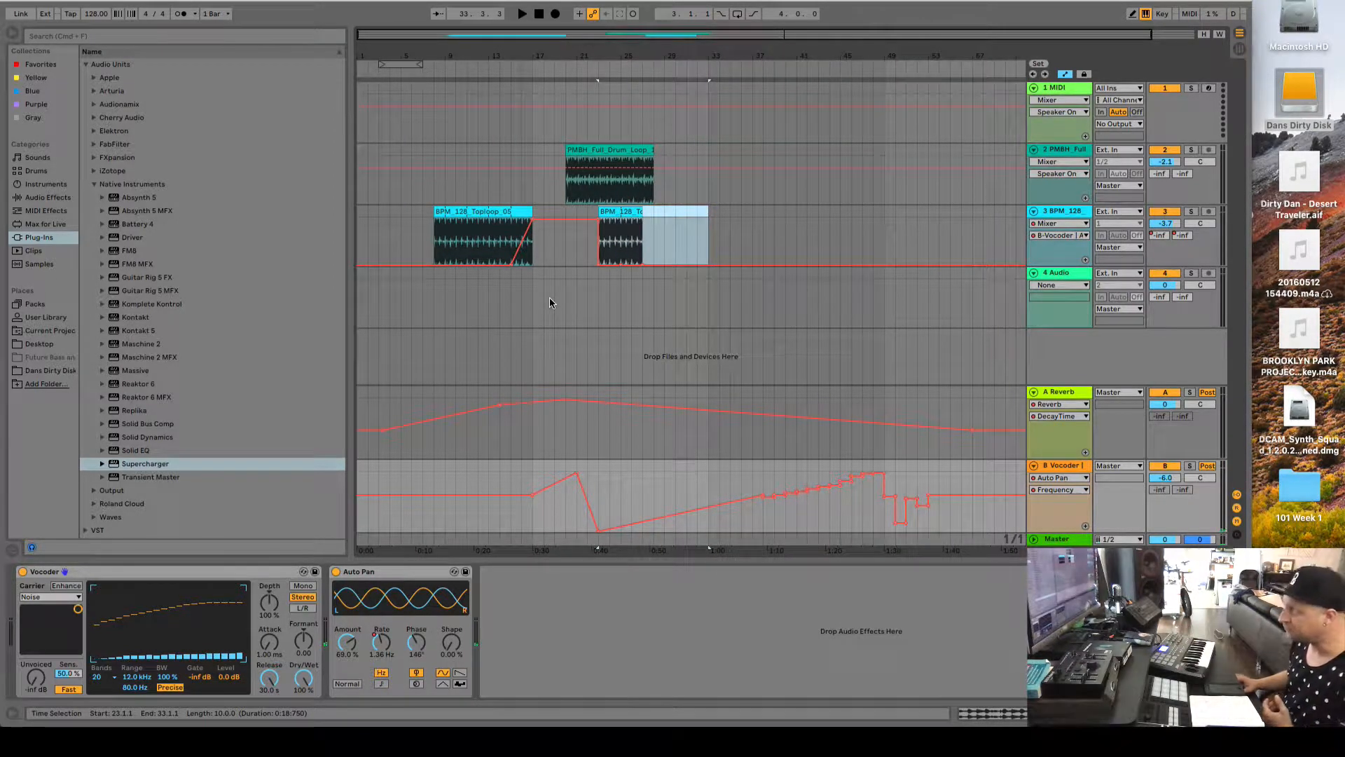
Return to the Session view, insert a new MIDI track after 4 Audio, and load Reaktor 6 on it.
{"action": "left_click", "coordinate": [1238, 47]}
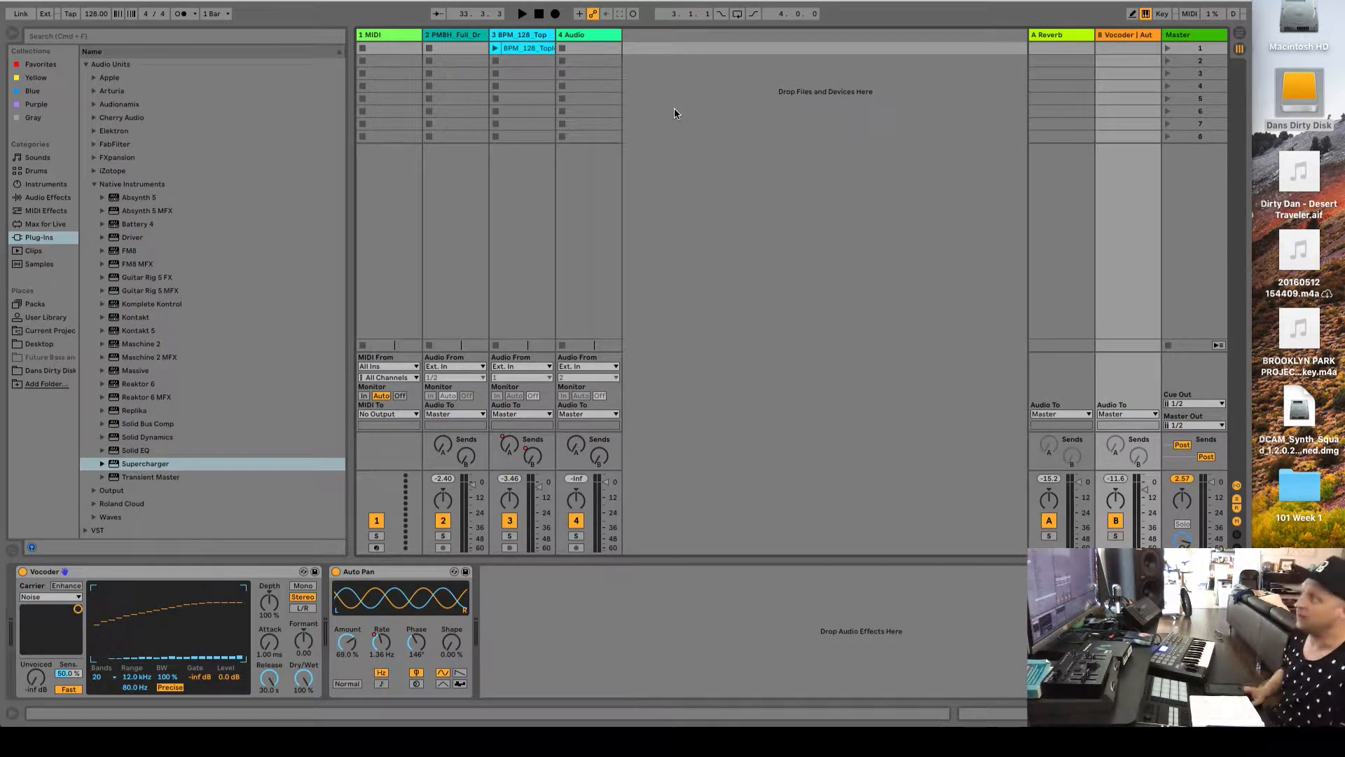
{"action": "right_click", "coordinate": [640, 41]}
{"action": "left_click", "coordinate": [679, 58]}
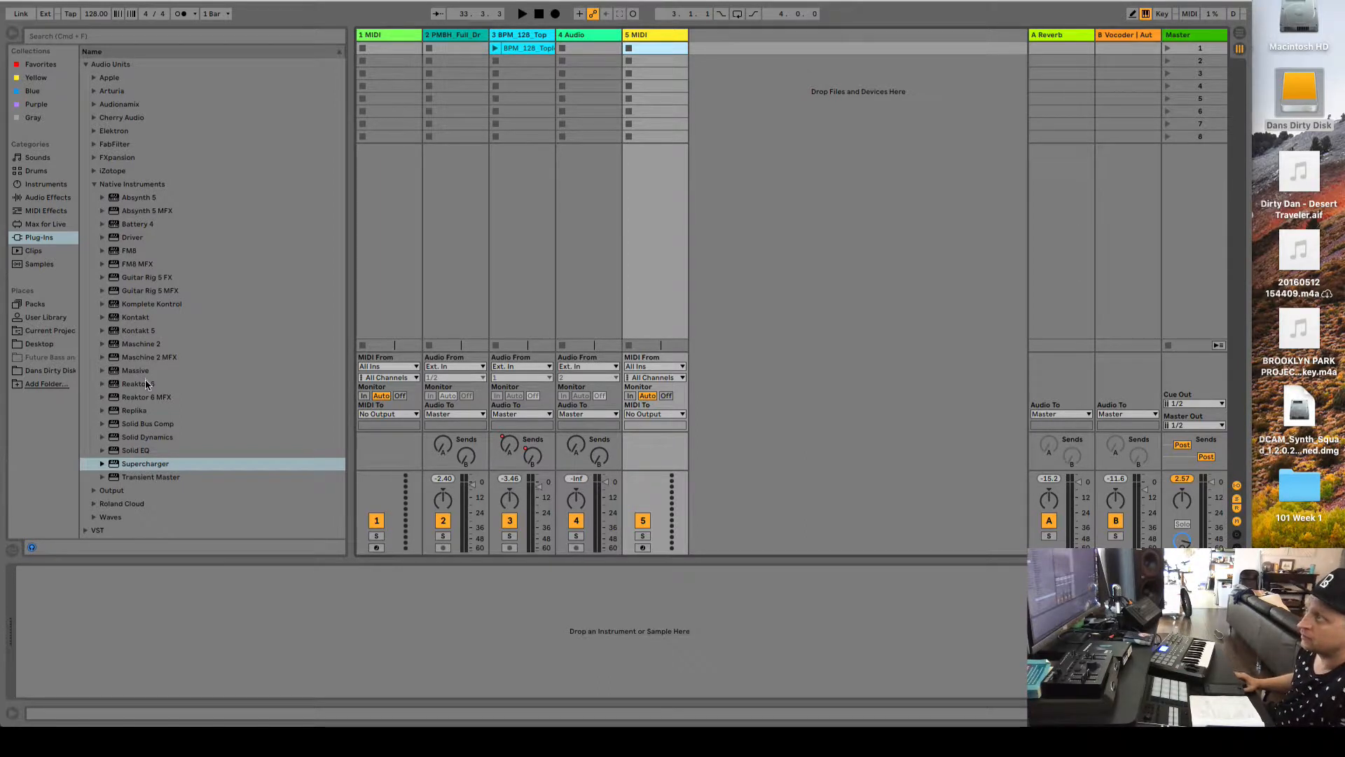
{"action": "left_click_drag", "start_coordinate": [145, 382], "coordinate": [647, 201]}
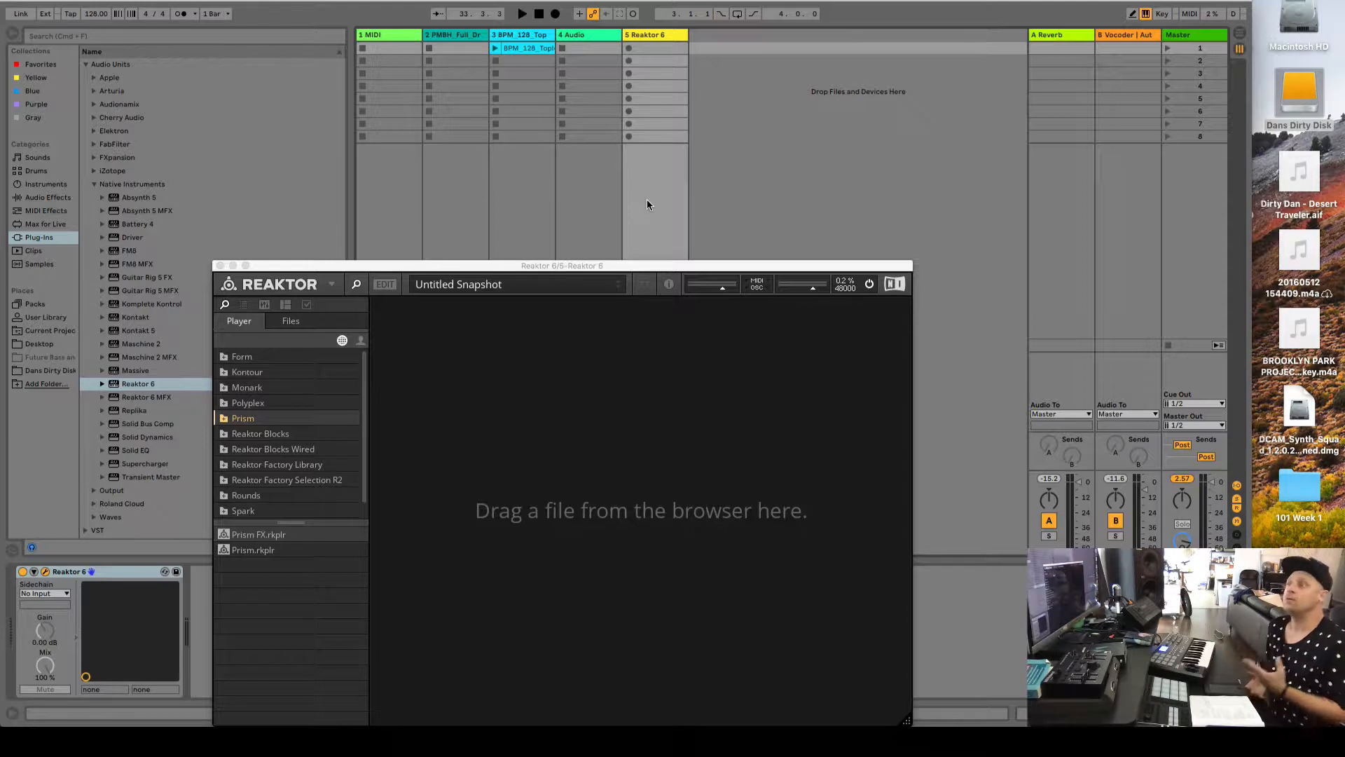
Load the Rounds.ens ensemble from the Rounds folder into Reaktor.
{"action": "left_click", "coordinate": [240, 553]}
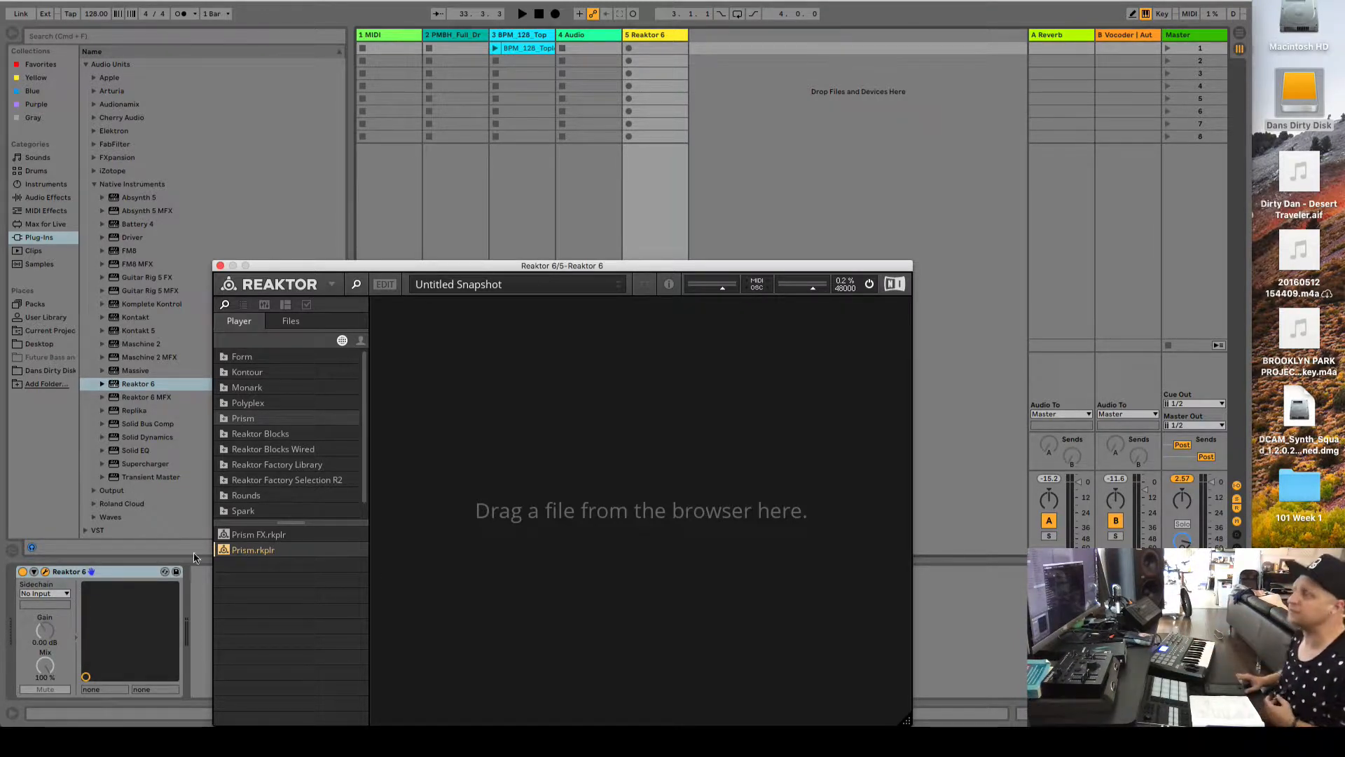
{"action": "left_click", "coordinate": [236, 495]}
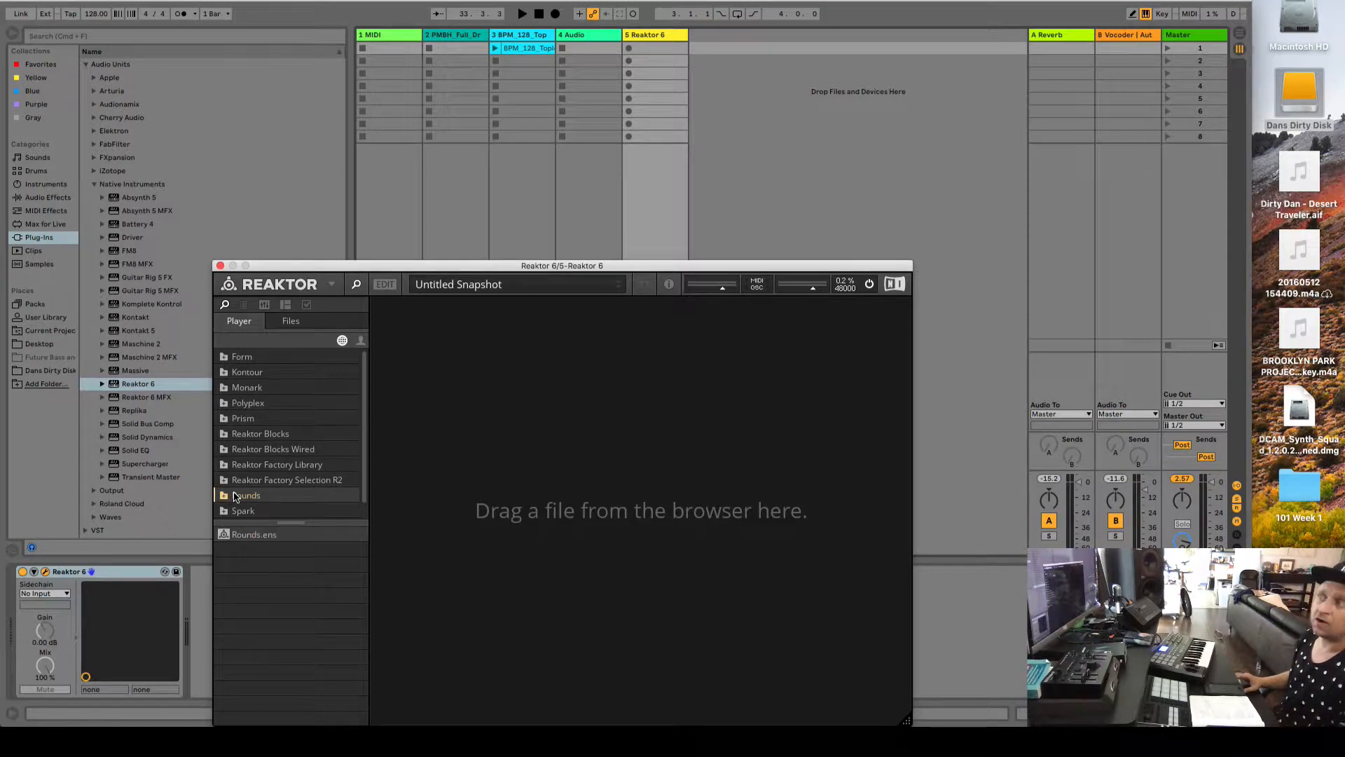
{"action": "left_click_drag", "start_coordinate": [254, 535], "coordinate": [485, 437]}
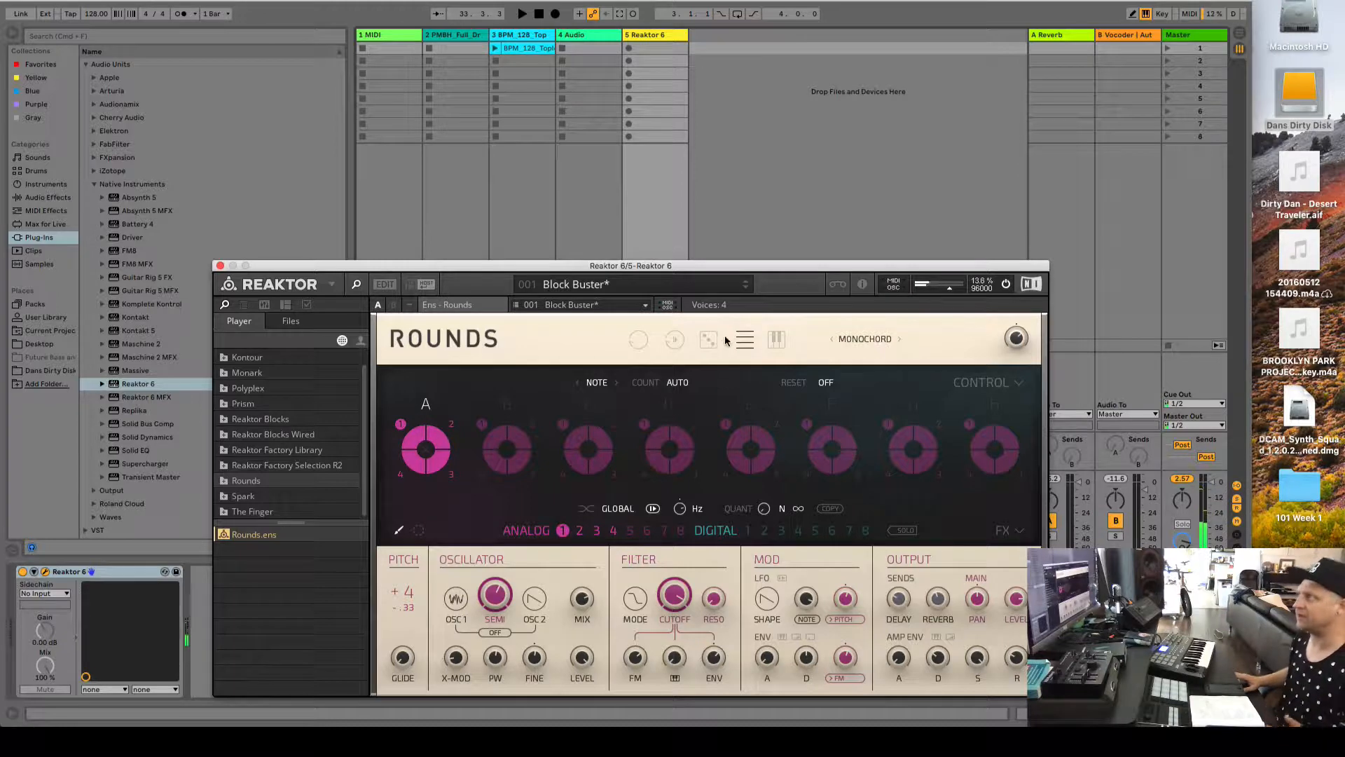
Load Reaktor's The Night preset and return to the Arrangement view with the plug-in window moved clear of the tracks.
{"action": "left_click", "coordinate": [746, 287]}
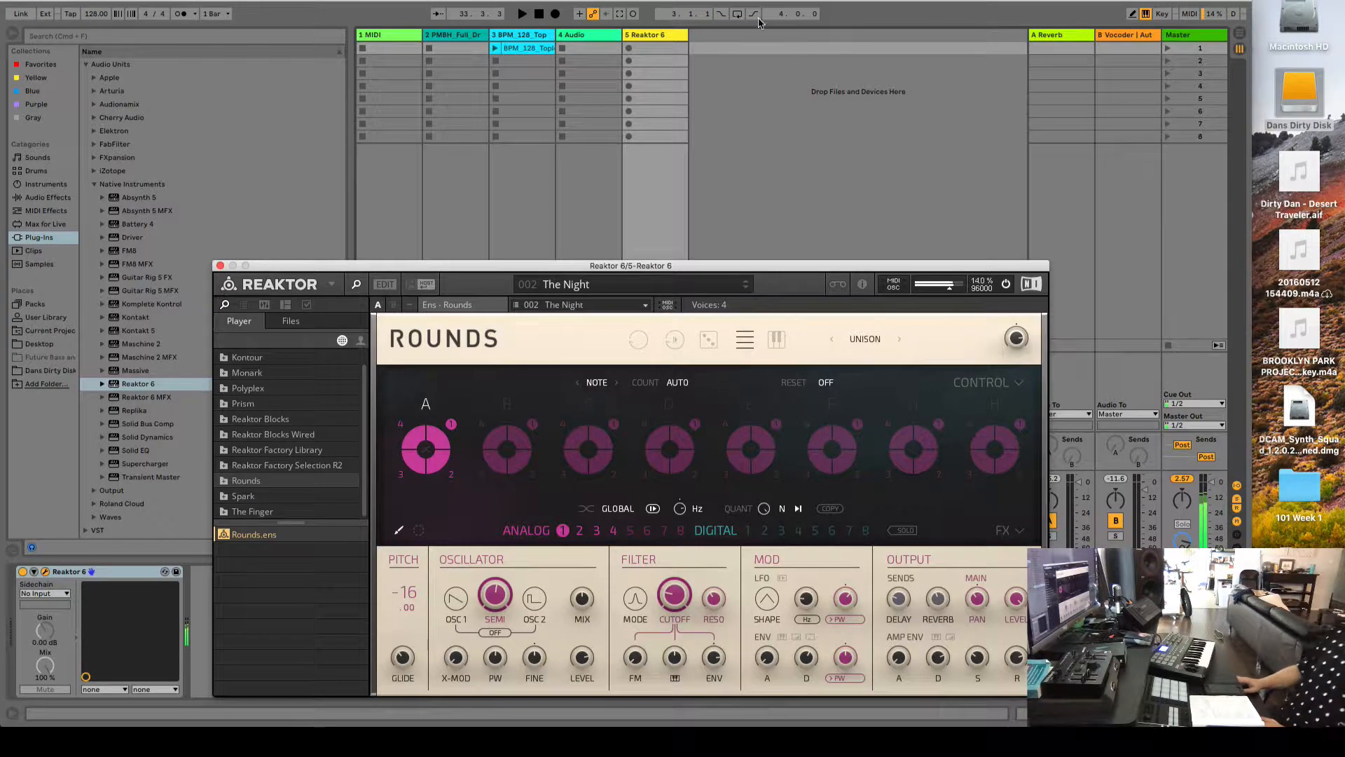
{"action": "left_click", "coordinate": [1239, 33]}
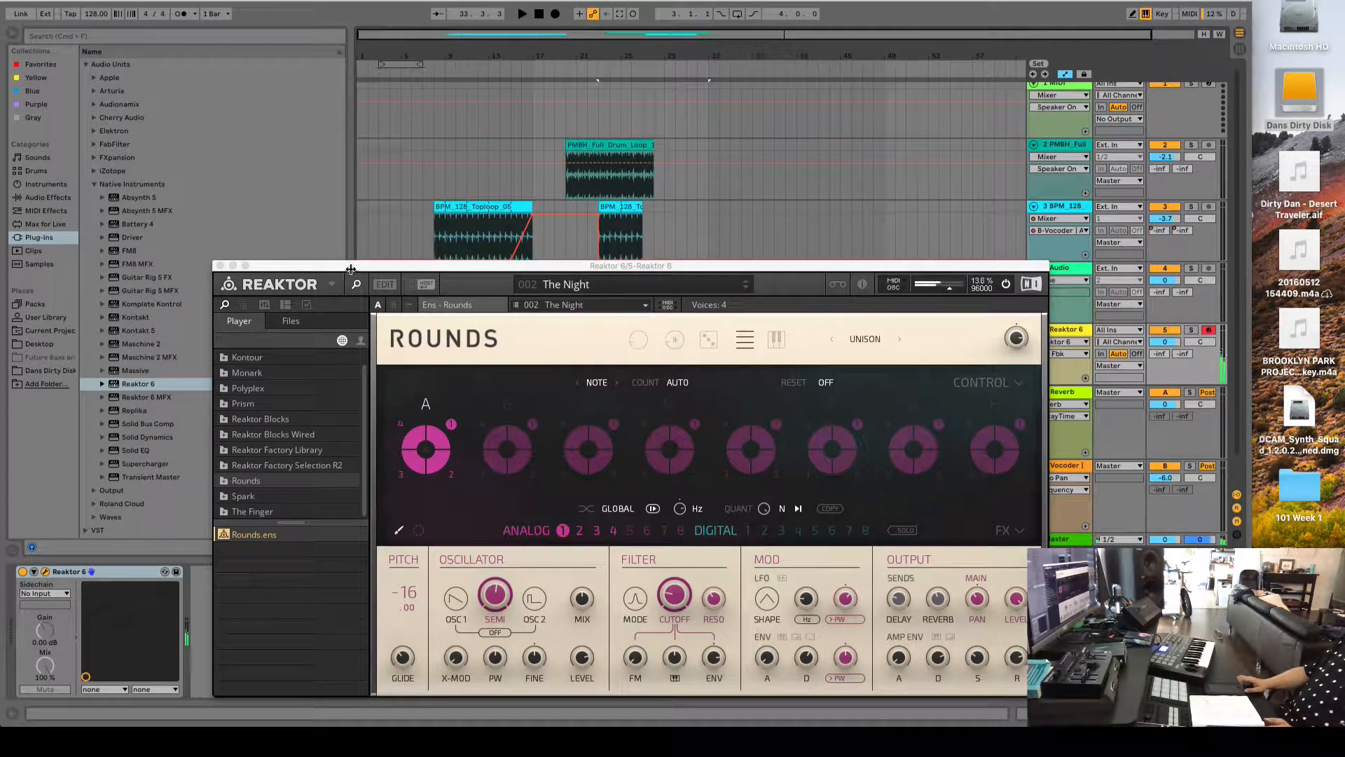
{"action": "left_click_drag", "start_coordinate": [336, 270], "coordinate": [319, 610]}
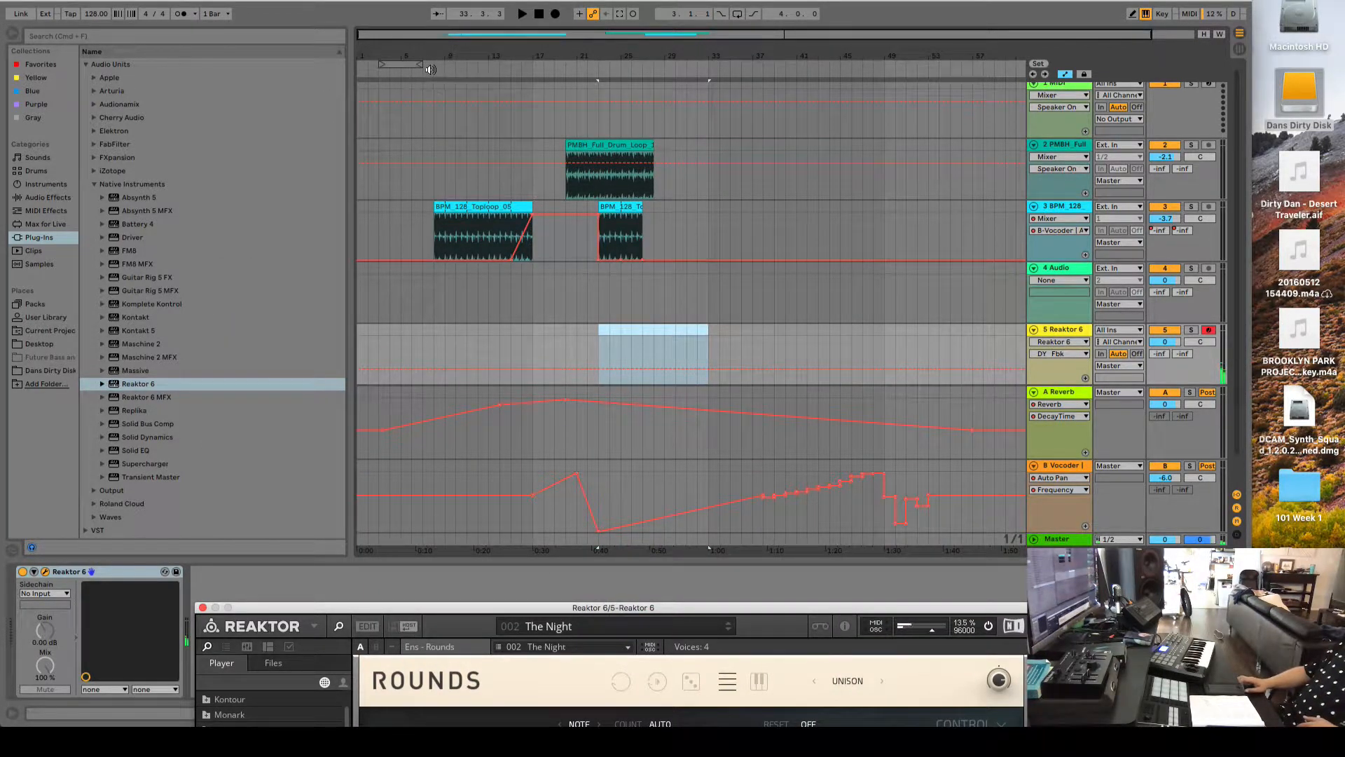
Record a MIDI performance on track 5 Reaktor 6, starting playback just before the first Toploop clip and stopping around bar 31.
{"action": "left_click", "coordinate": [431, 69]}
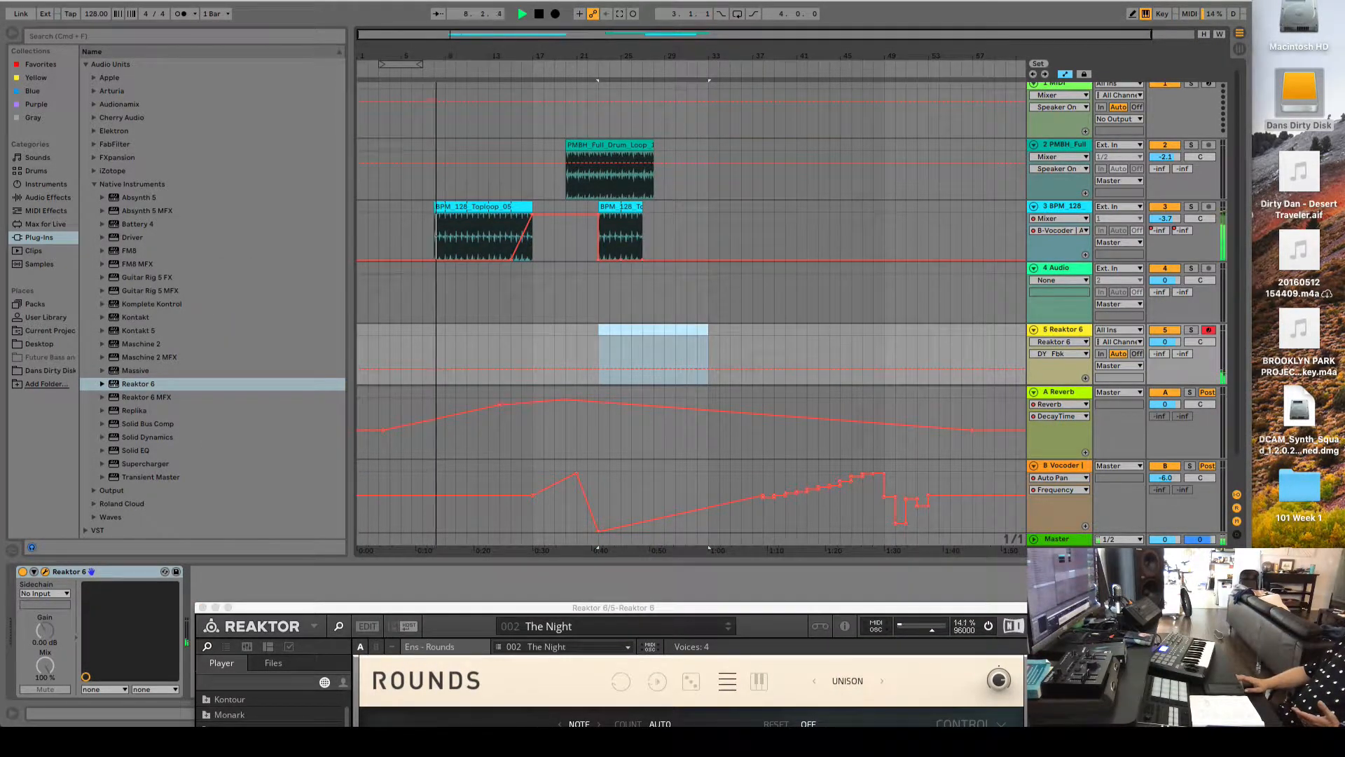
{"action": "left_click", "coordinate": [555, 15]}
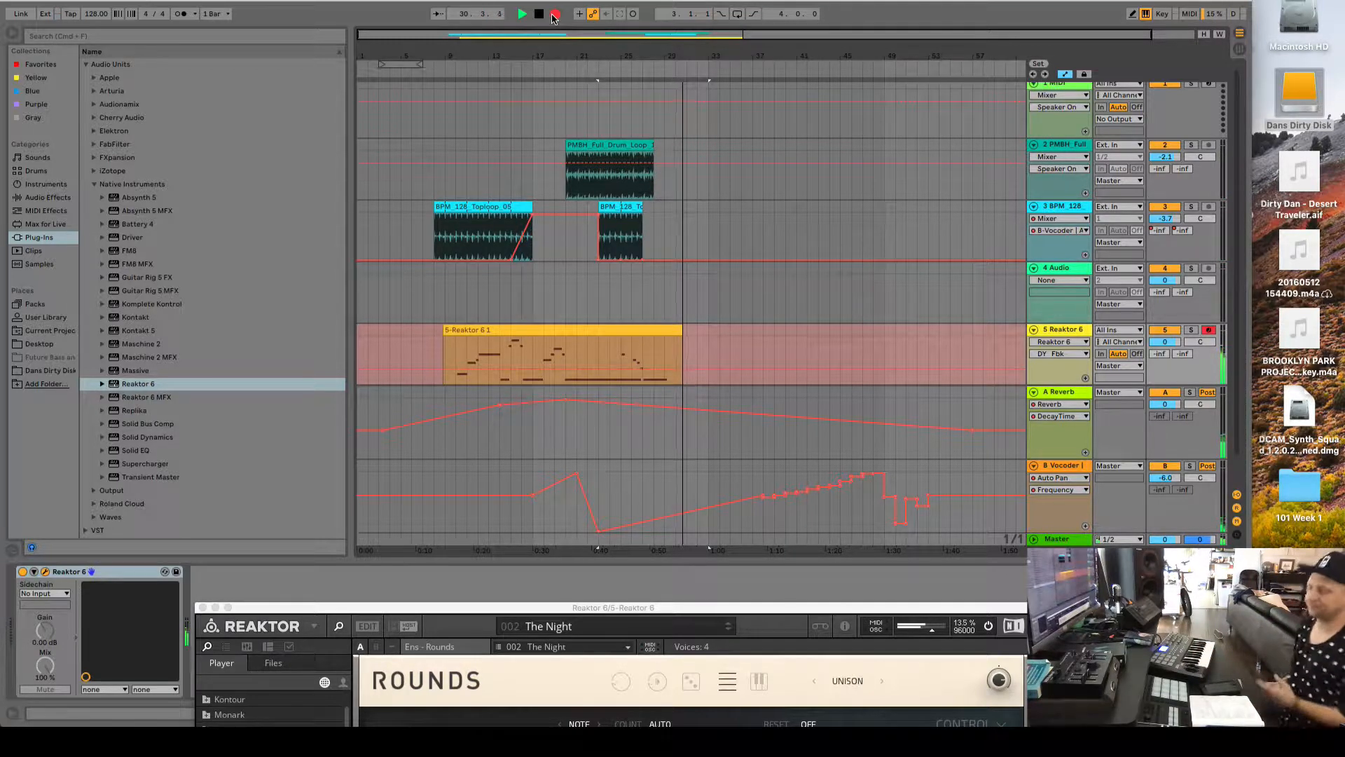
{"action": "key", "text": "space"}
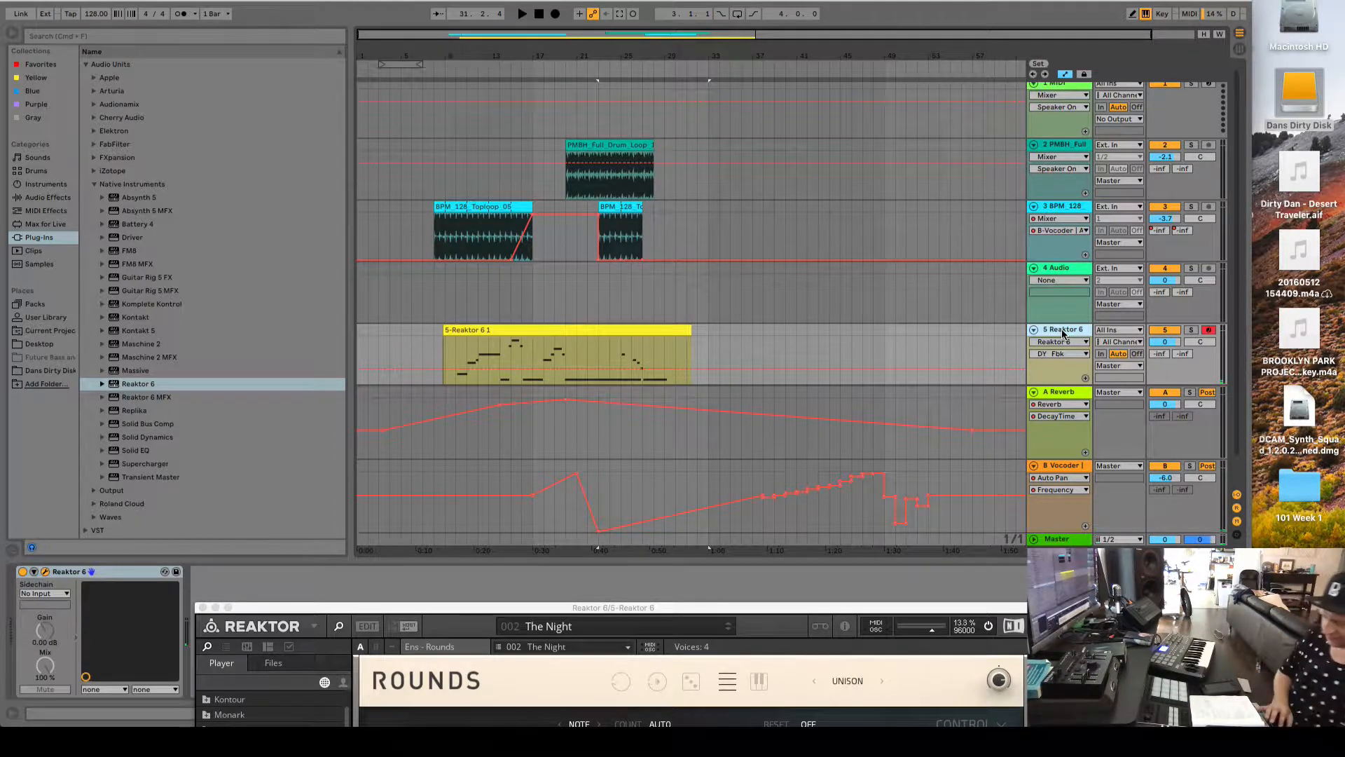
Duplicate the Reaktor 6 track with its recorded clip, and freeze and flatten the duplicate into audio.
{"action": "key", "text": "super+d"}
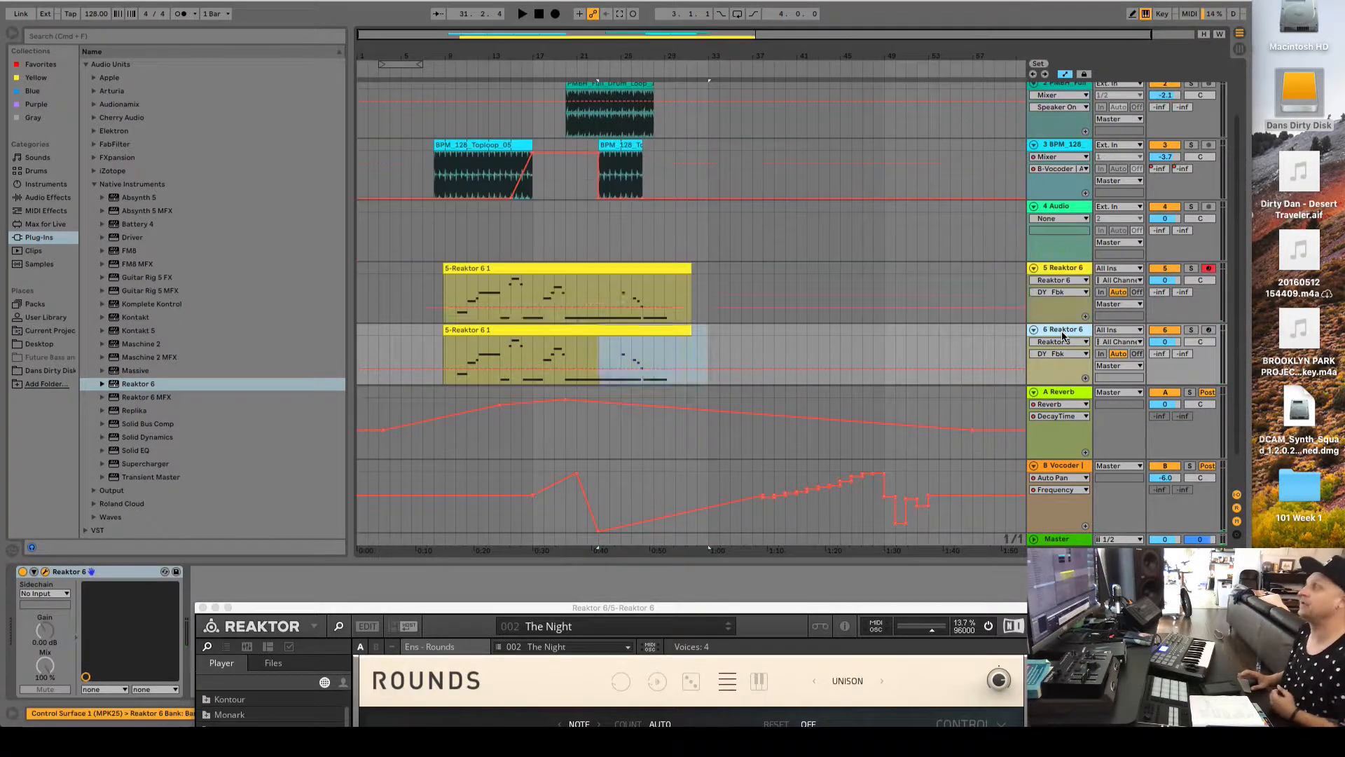
{"action": "left_click_drag", "start_coordinate": [926, 300], "coordinate": [936, 678]}
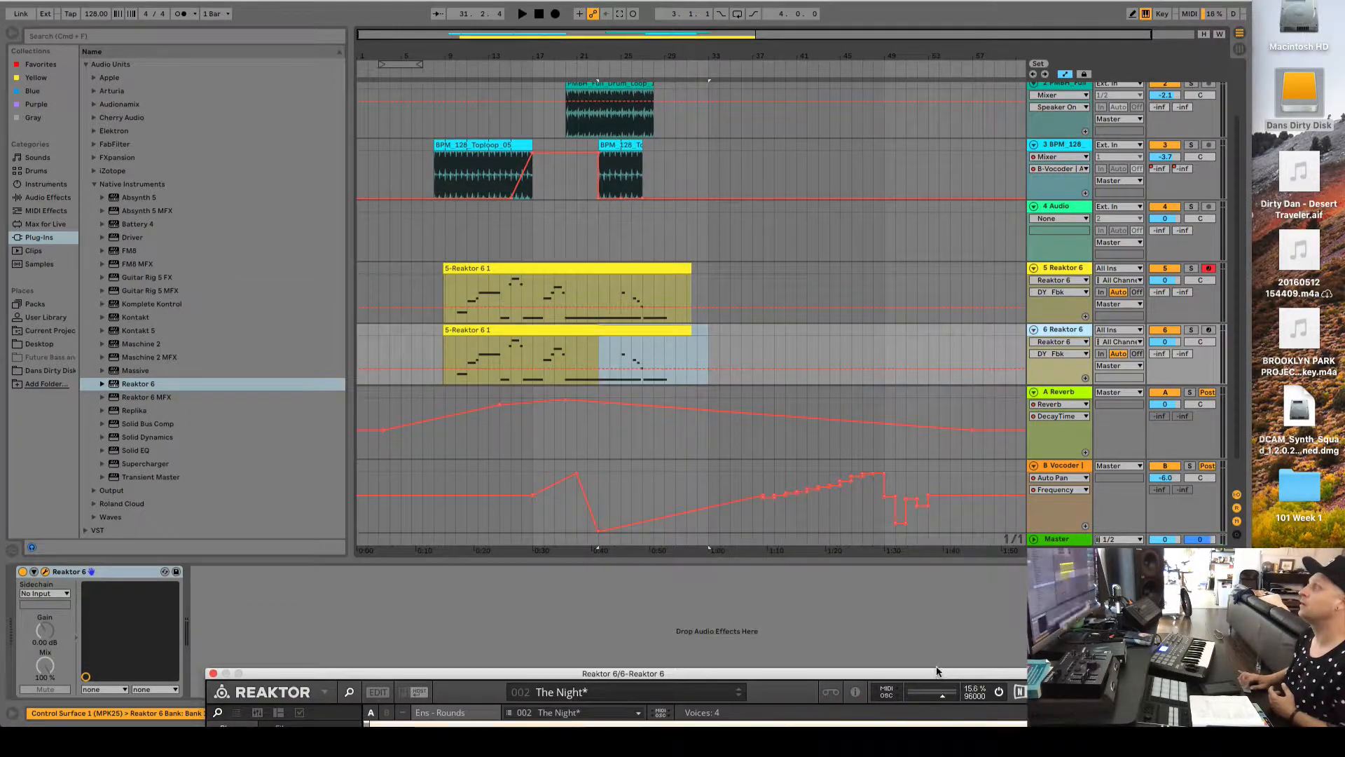
{"action": "left_click", "coordinate": [1058, 331]}
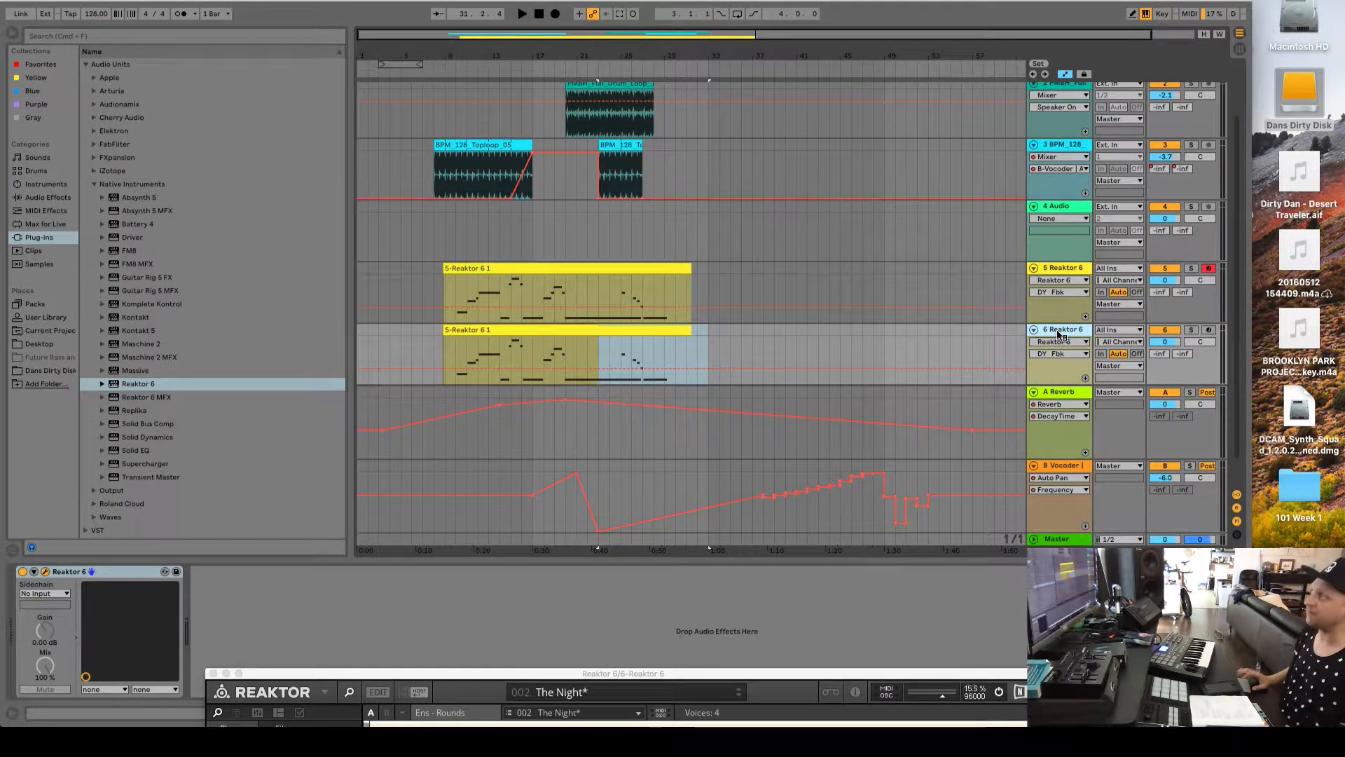
{"action": "right_click", "coordinate": [1058, 334]}
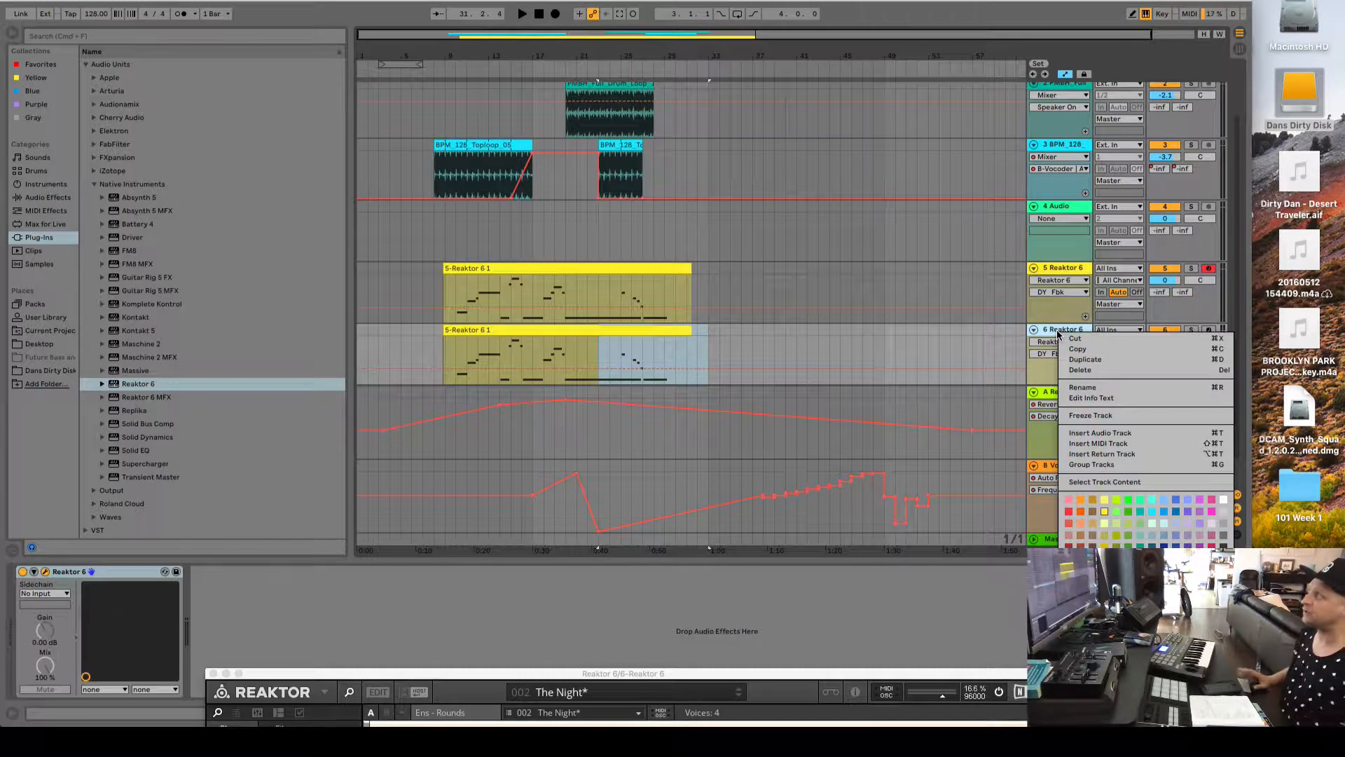
{"action": "left_click", "coordinate": [1097, 416]}
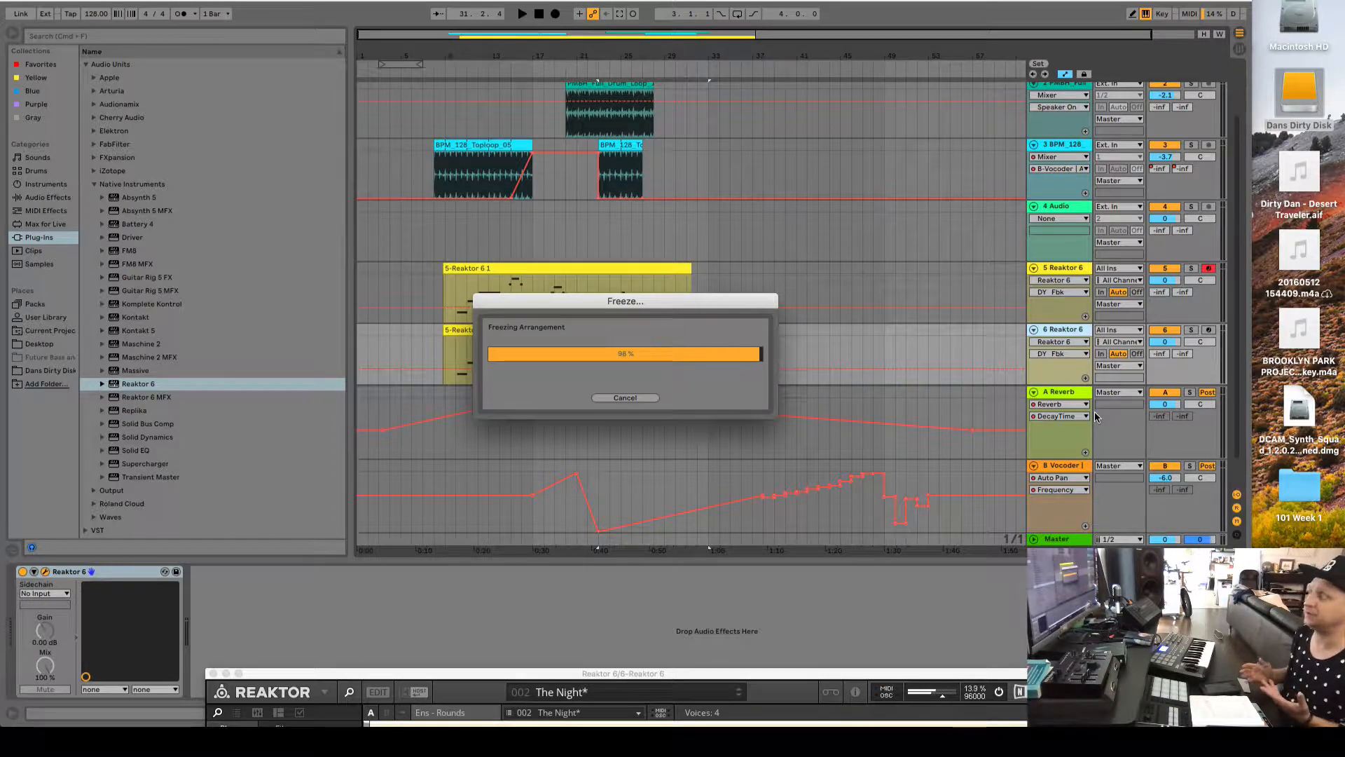
{"action": "right_click", "coordinate": [1072, 331]}
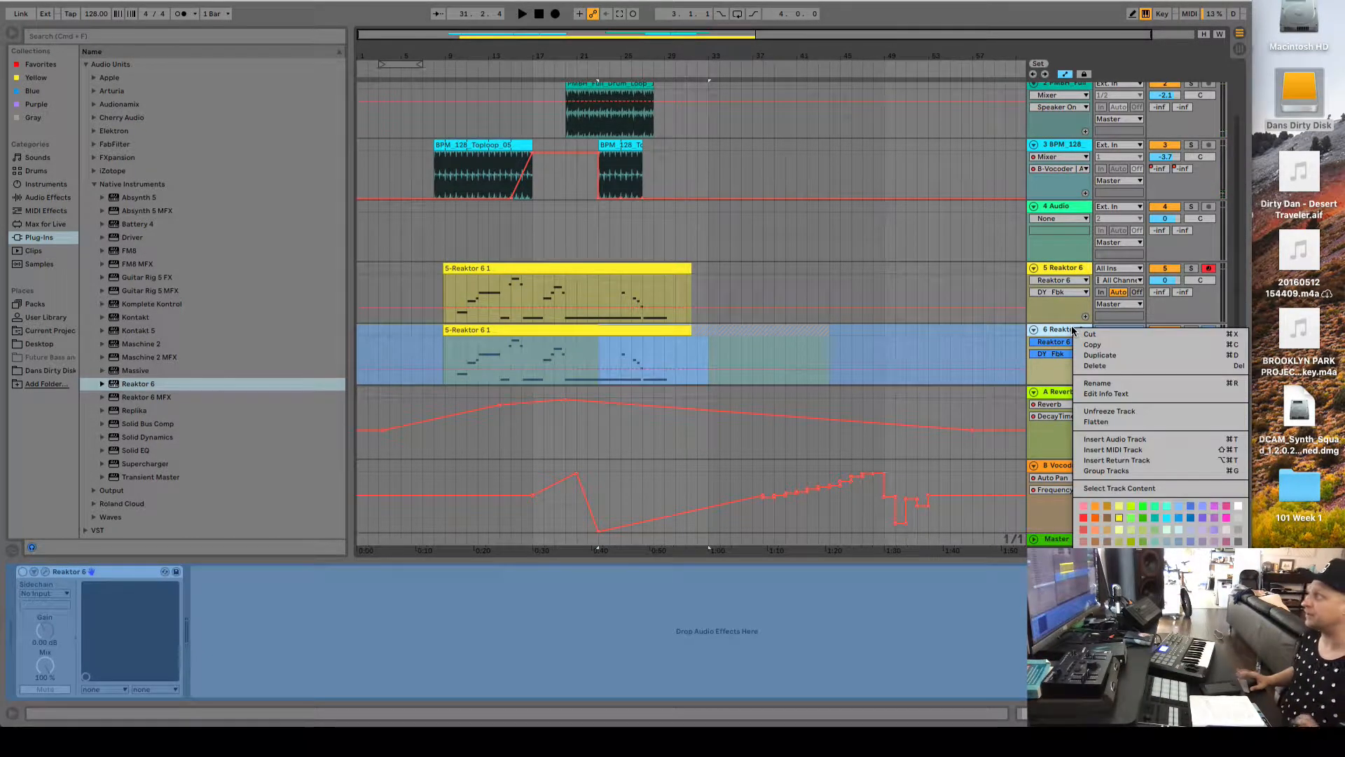
{"action": "left_click", "coordinate": [1095, 421]}
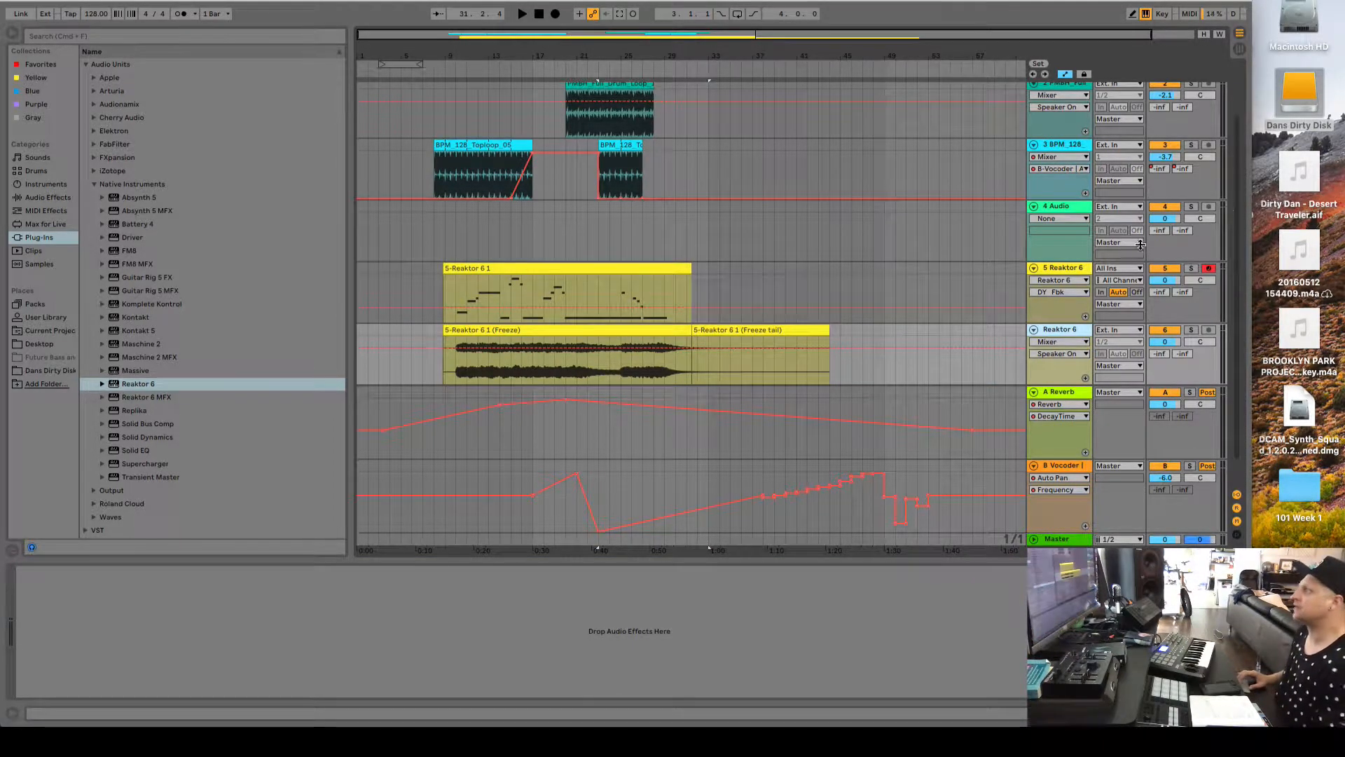
Deactivate the original Reaktor 6 MIDI track and audition the flattened audio from about bar 9.
{"action": "left_click", "coordinate": [1165, 268]}
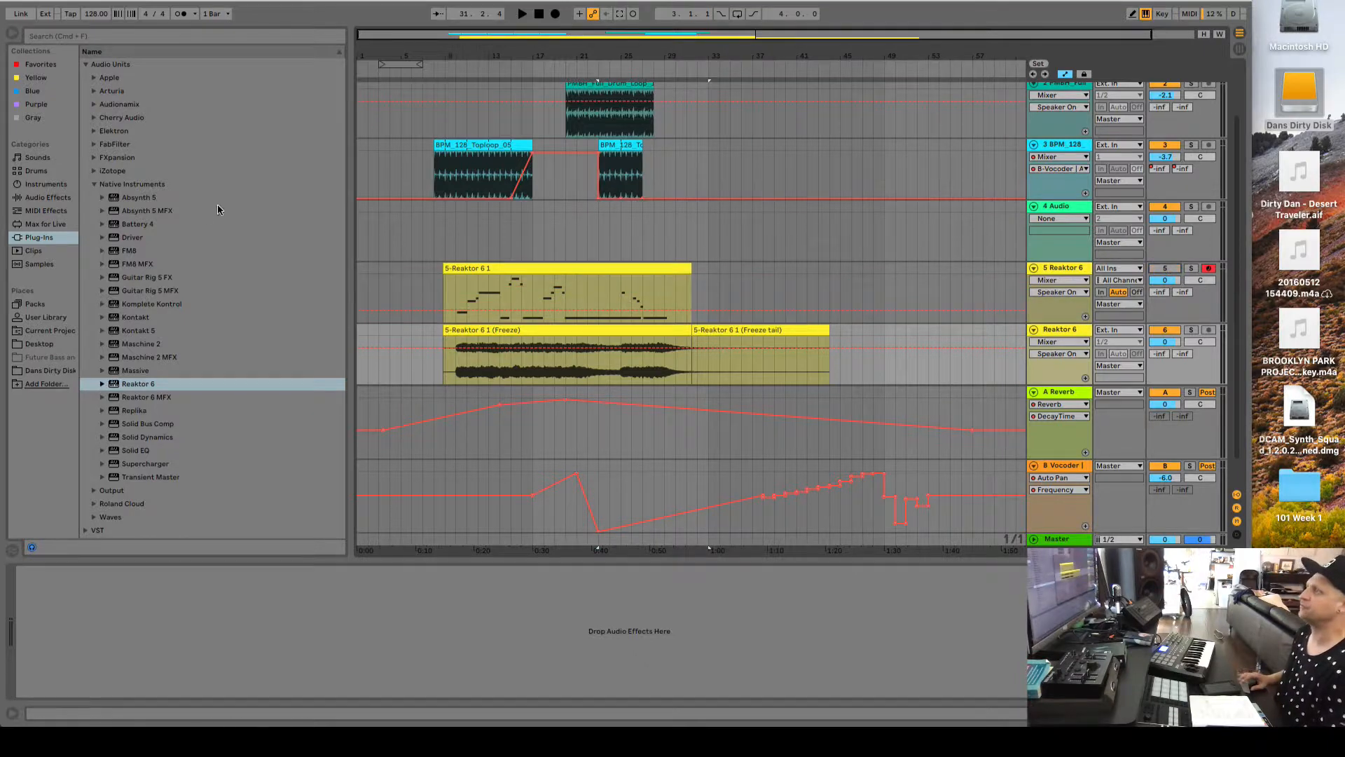
{"action": "left_click", "coordinate": [447, 62]}
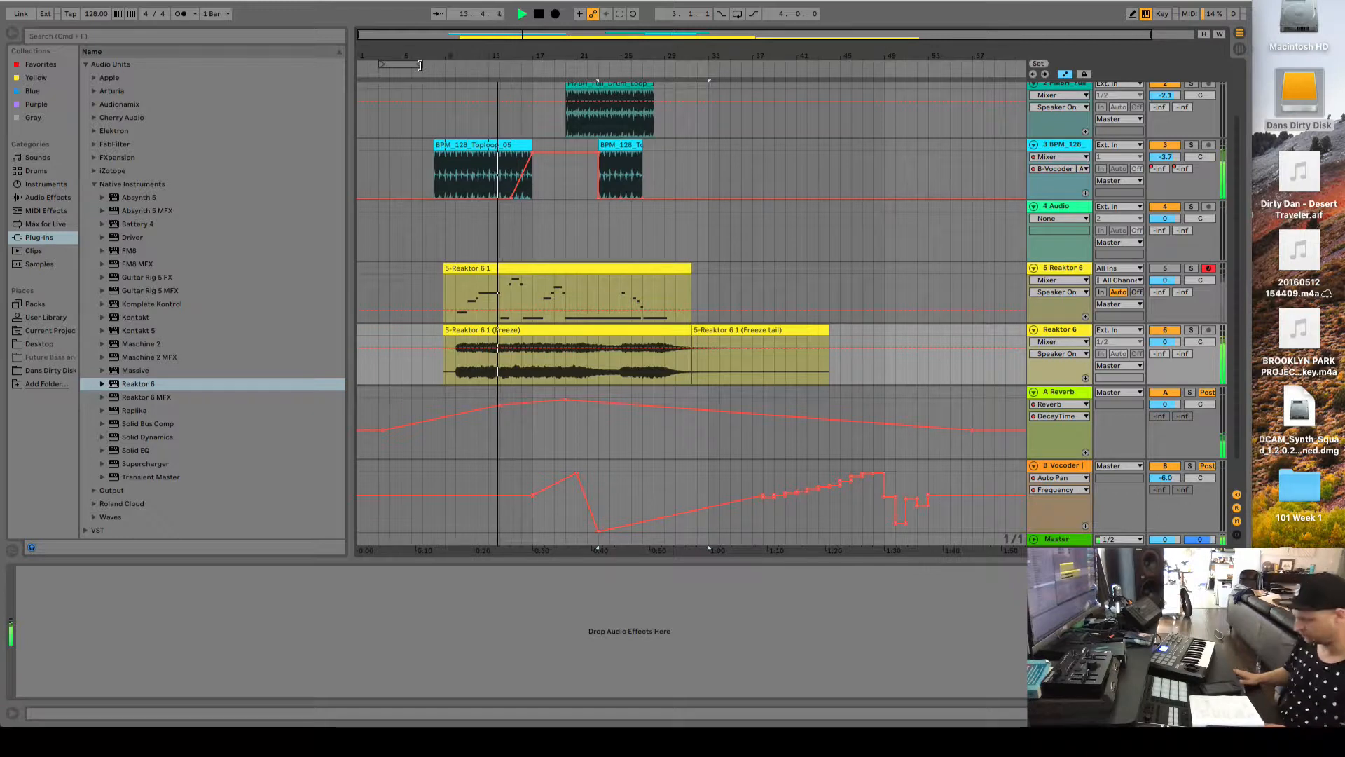
{"action": "key", "text": "space"}
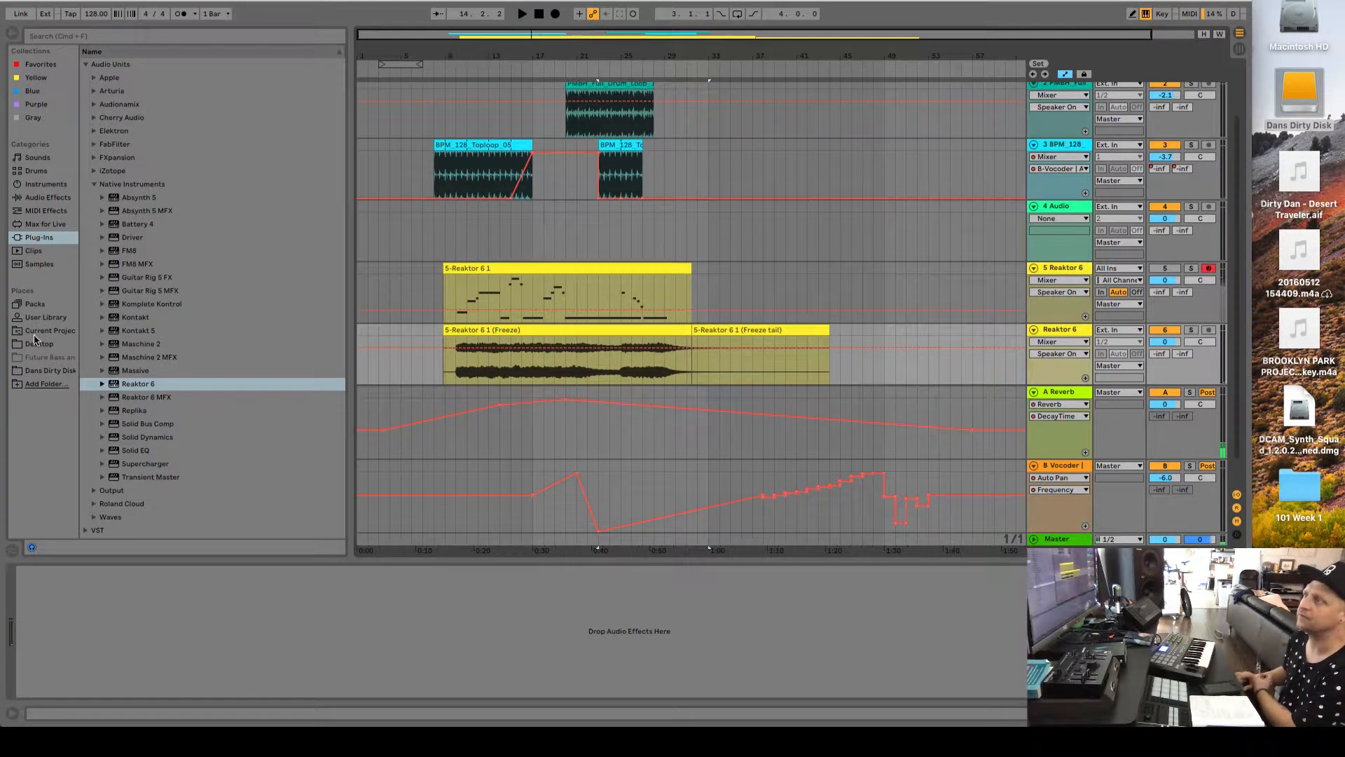
Add the Gate audio effect to the flattened Reaktor 6 audio track.
{"action": "left_click", "coordinate": [42, 211]}
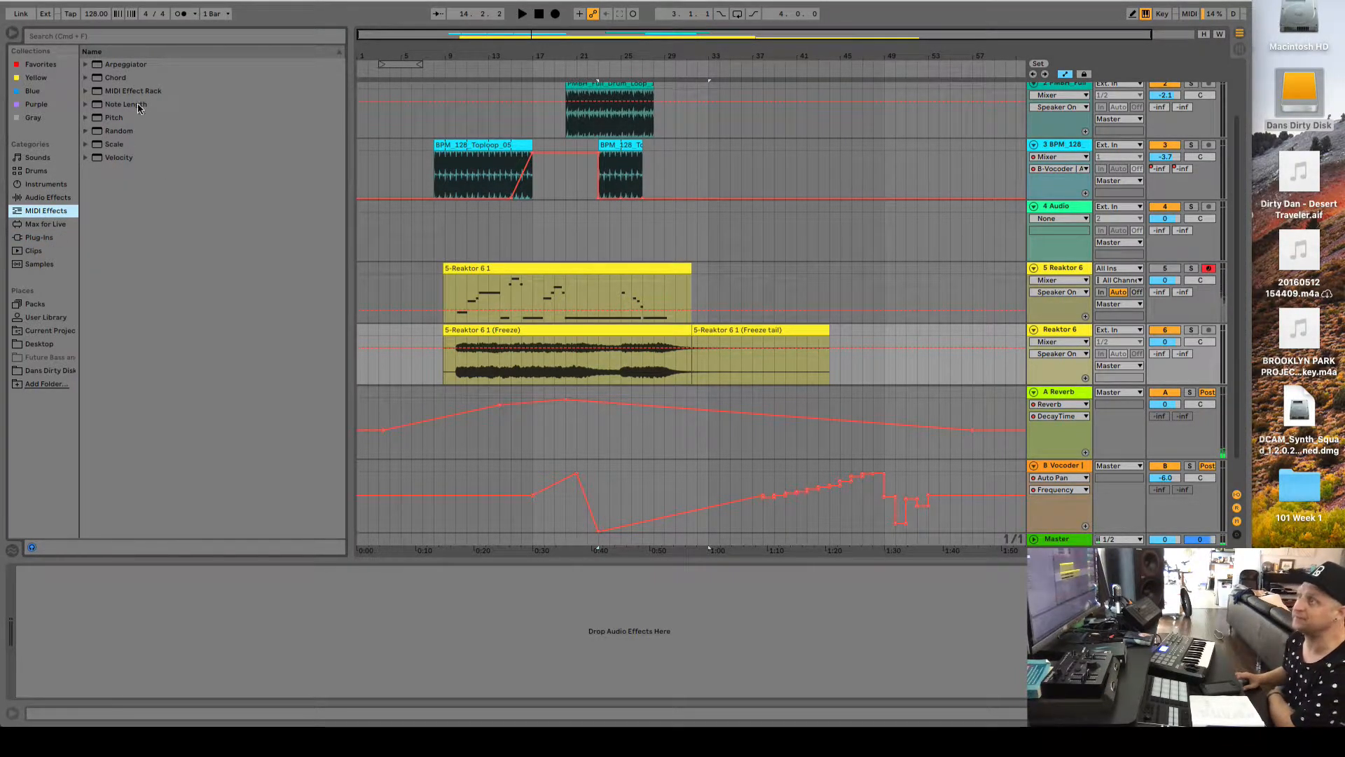
{"action": "left_click", "coordinate": [40, 199]}
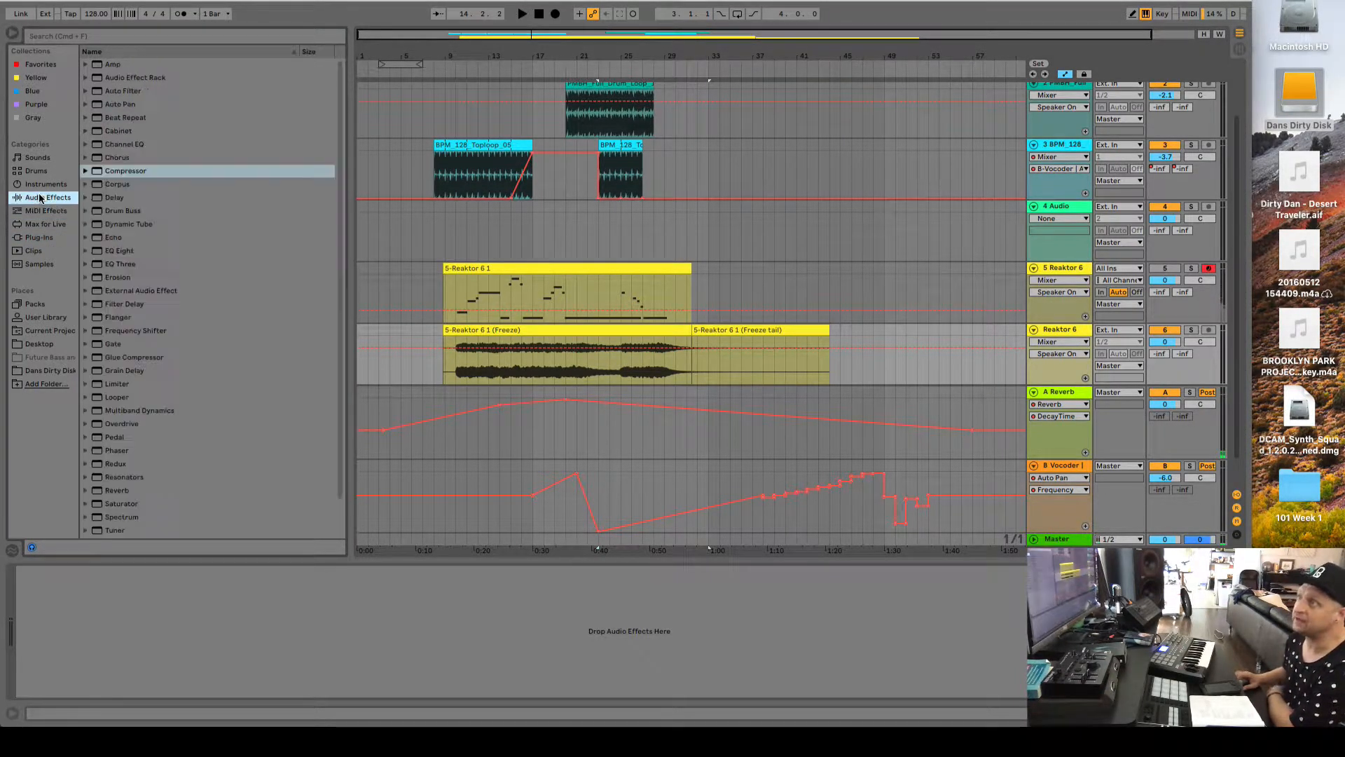
{"action": "left_click", "coordinate": [107, 345]}
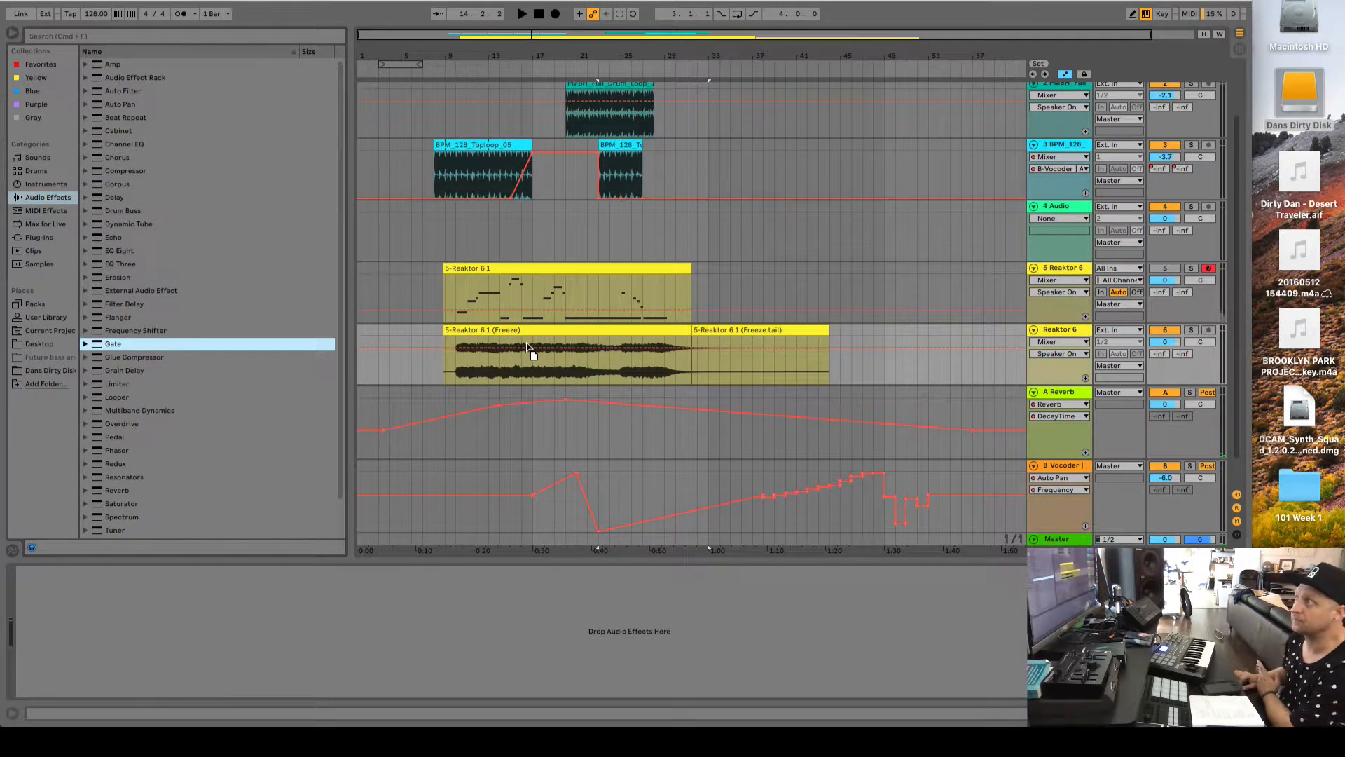
{"action": "left_click_drag", "start_coordinate": [527, 347], "coordinate": [526, 346]}
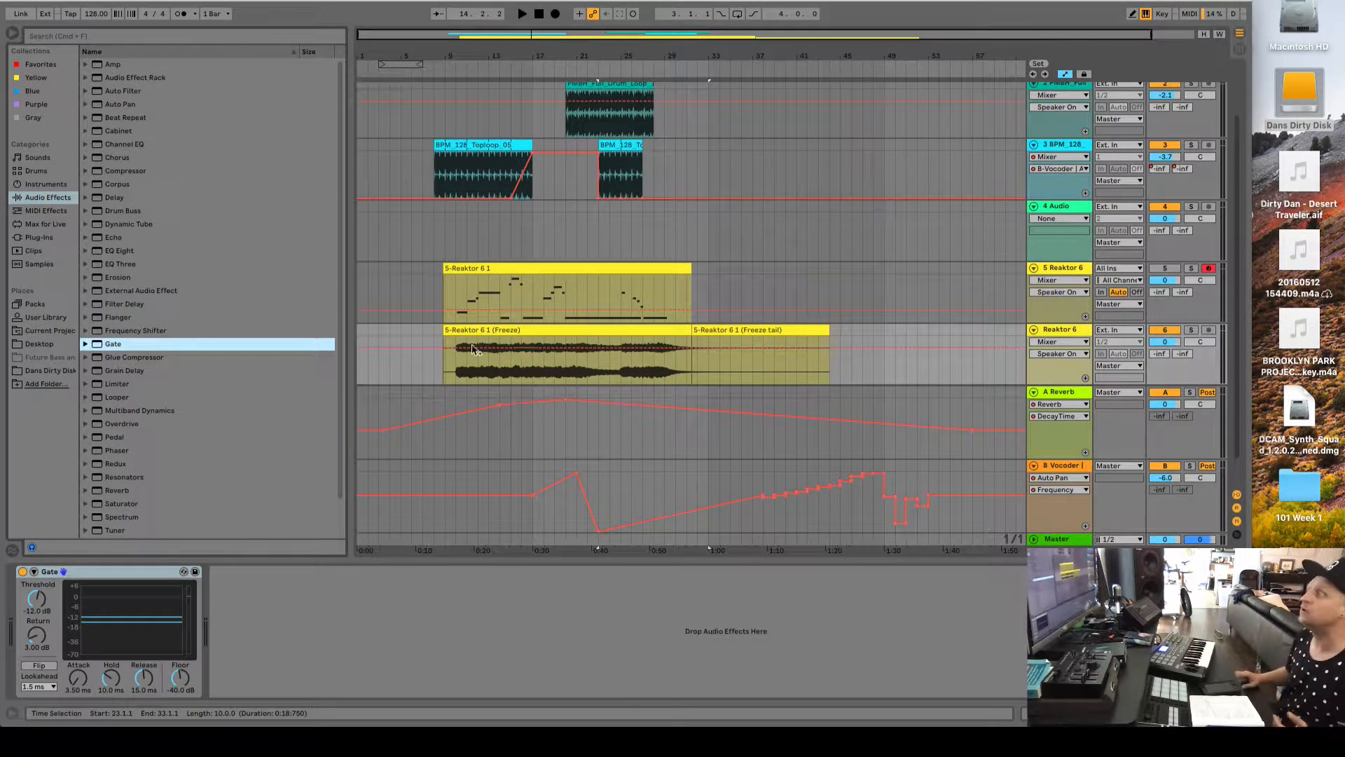
Enable the Gate's sidechain and set its Audio From source to 3-BPM 128 Toploop 05.
{"action": "left_click", "coordinate": [34, 571]}
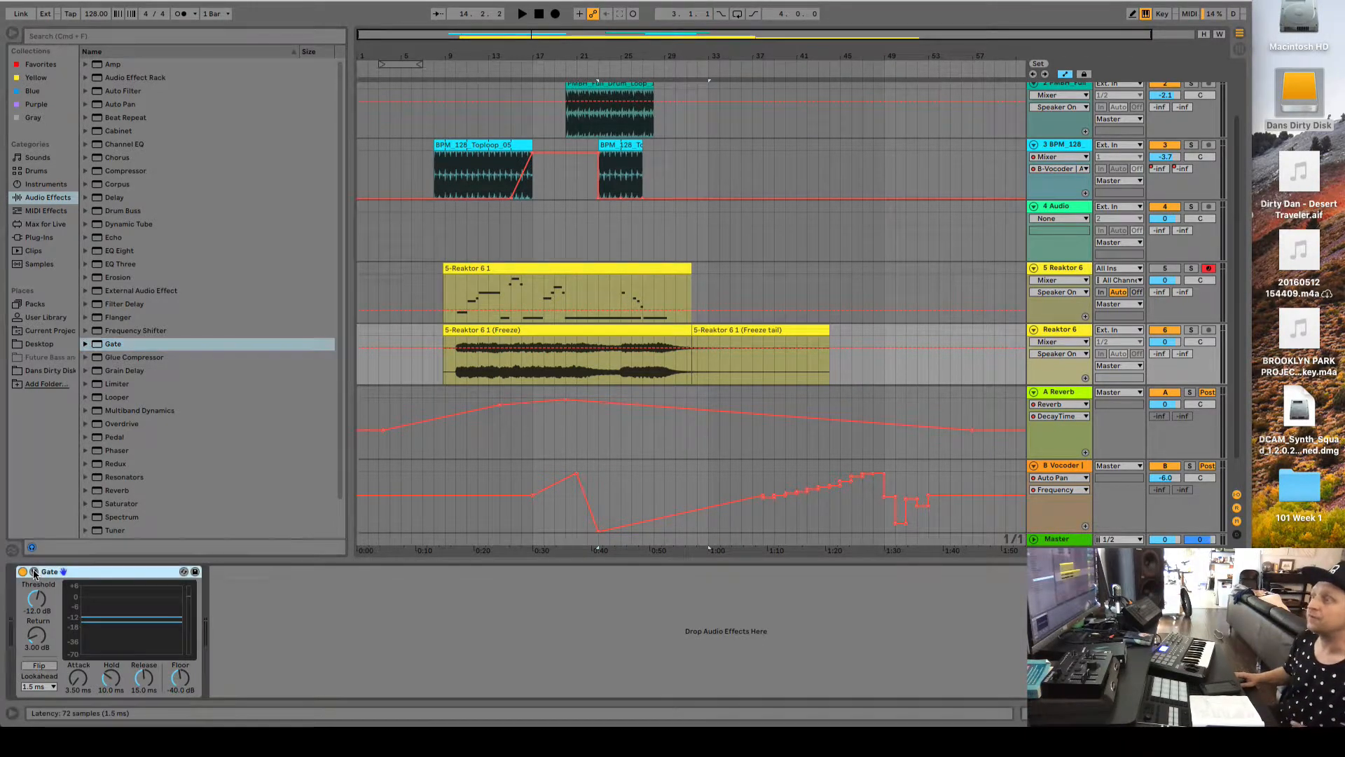
{"action": "left_click", "coordinate": [34, 571]}
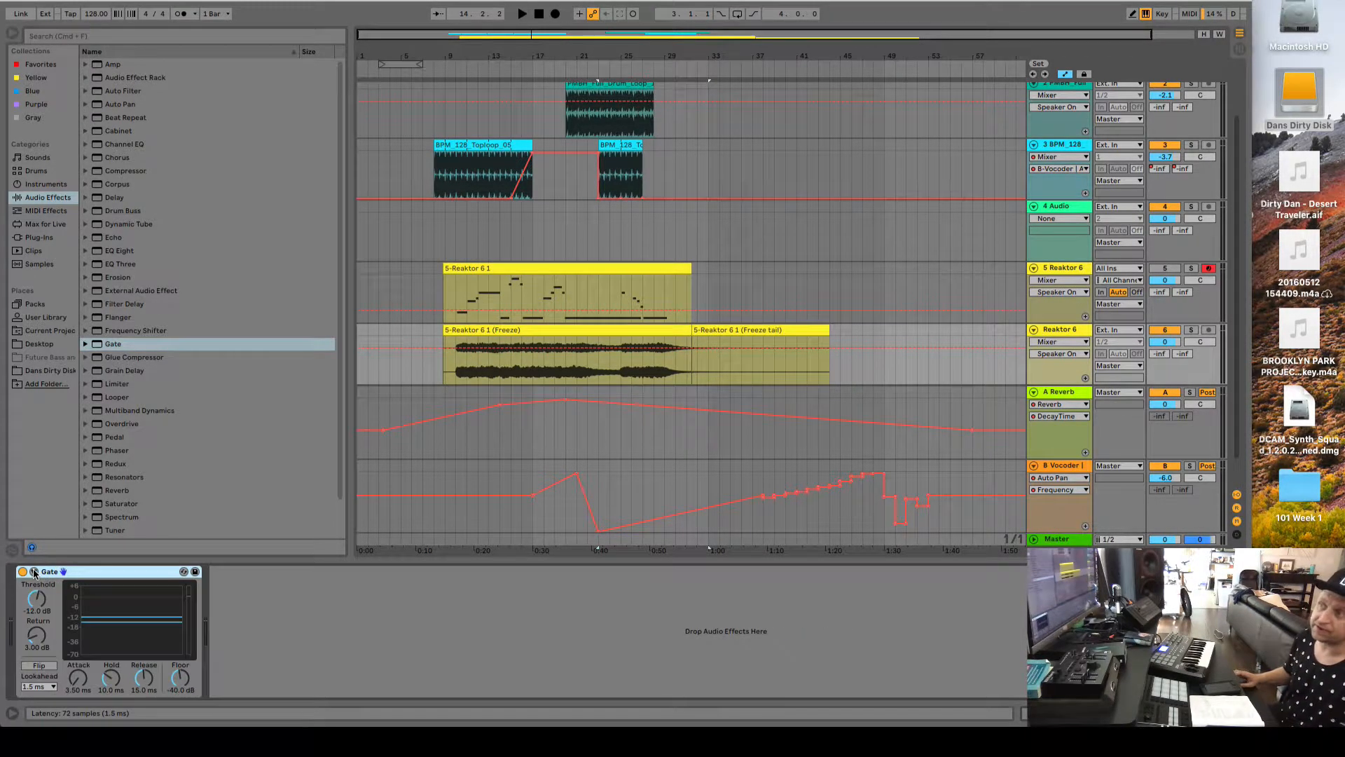
{"action": "left_click", "coordinate": [33, 571]}
{"action": "left_click", "coordinate": [34, 571]}
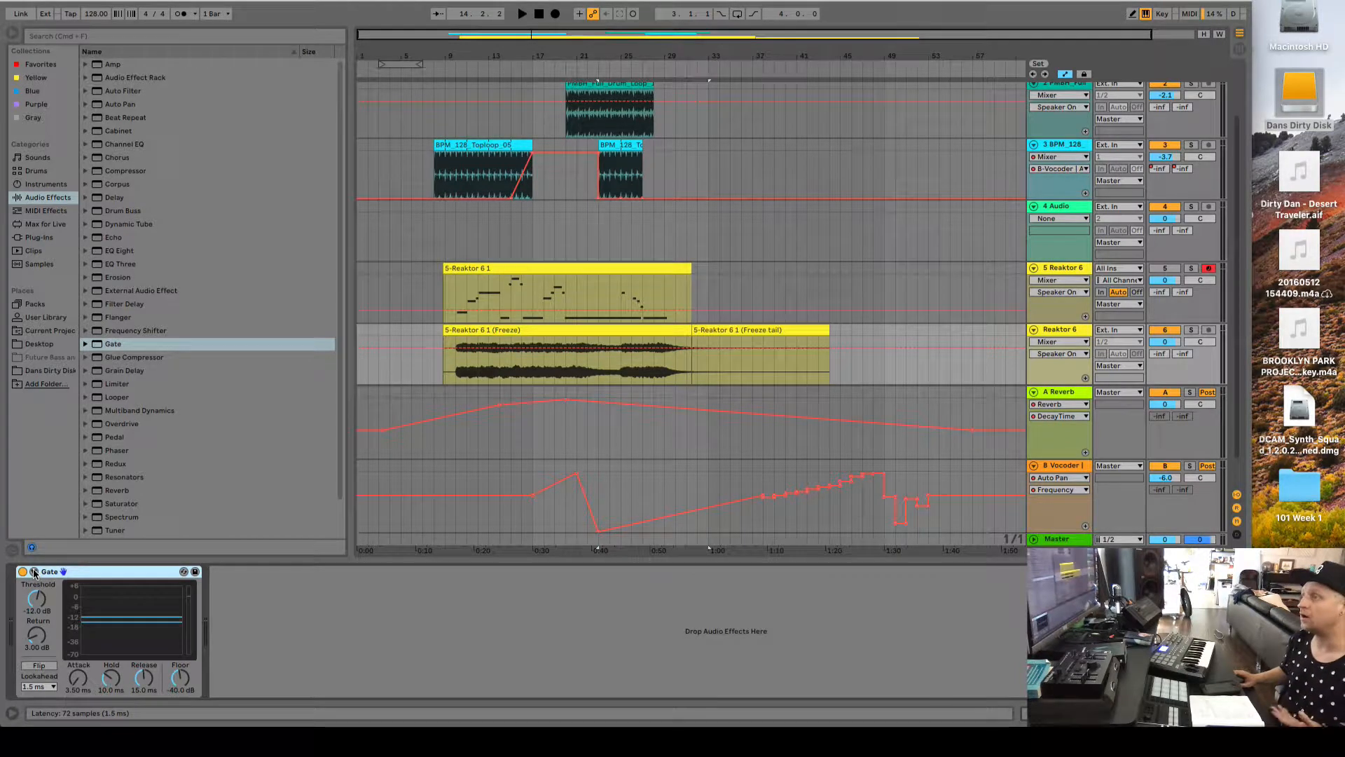
{"action": "left_click", "coordinate": [34, 571]}
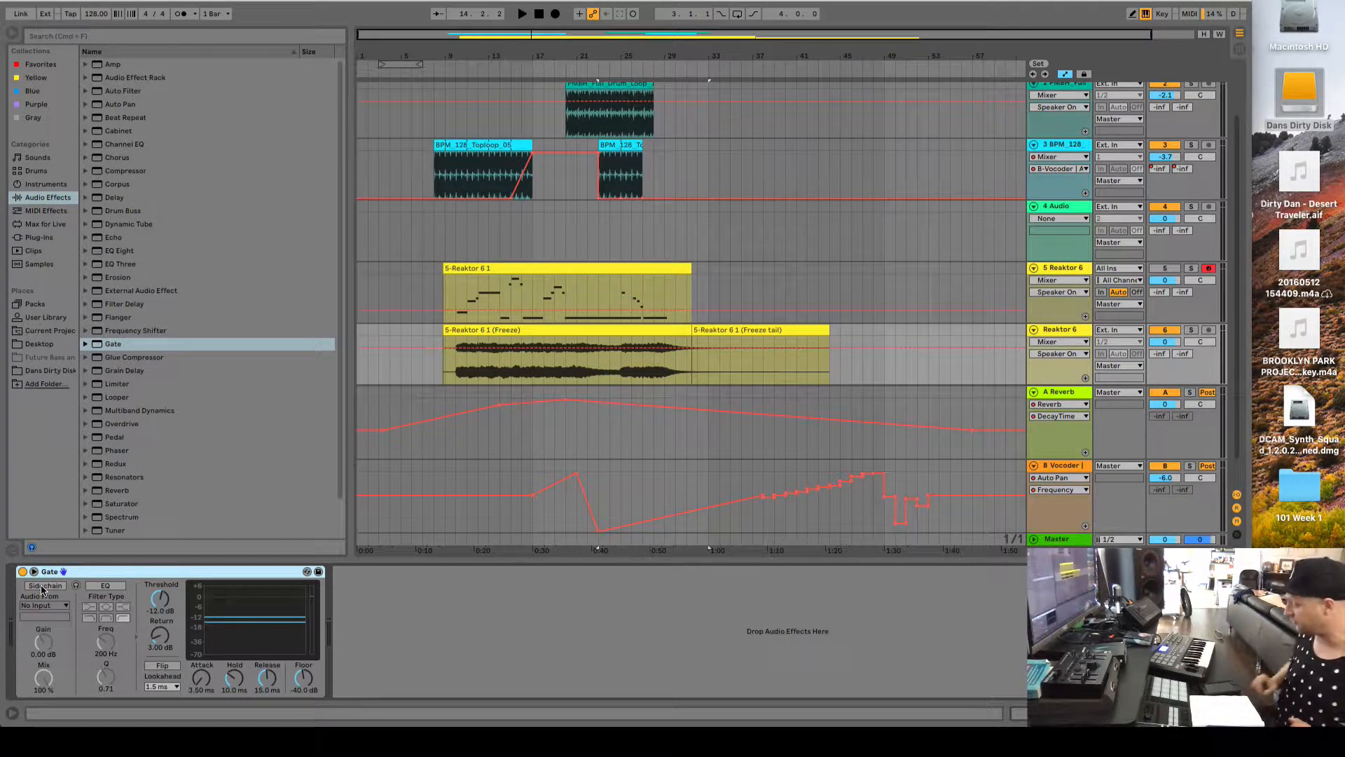
{"action": "left_click", "coordinate": [42, 586]}
{"action": "left_click", "coordinate": [43, 605]}
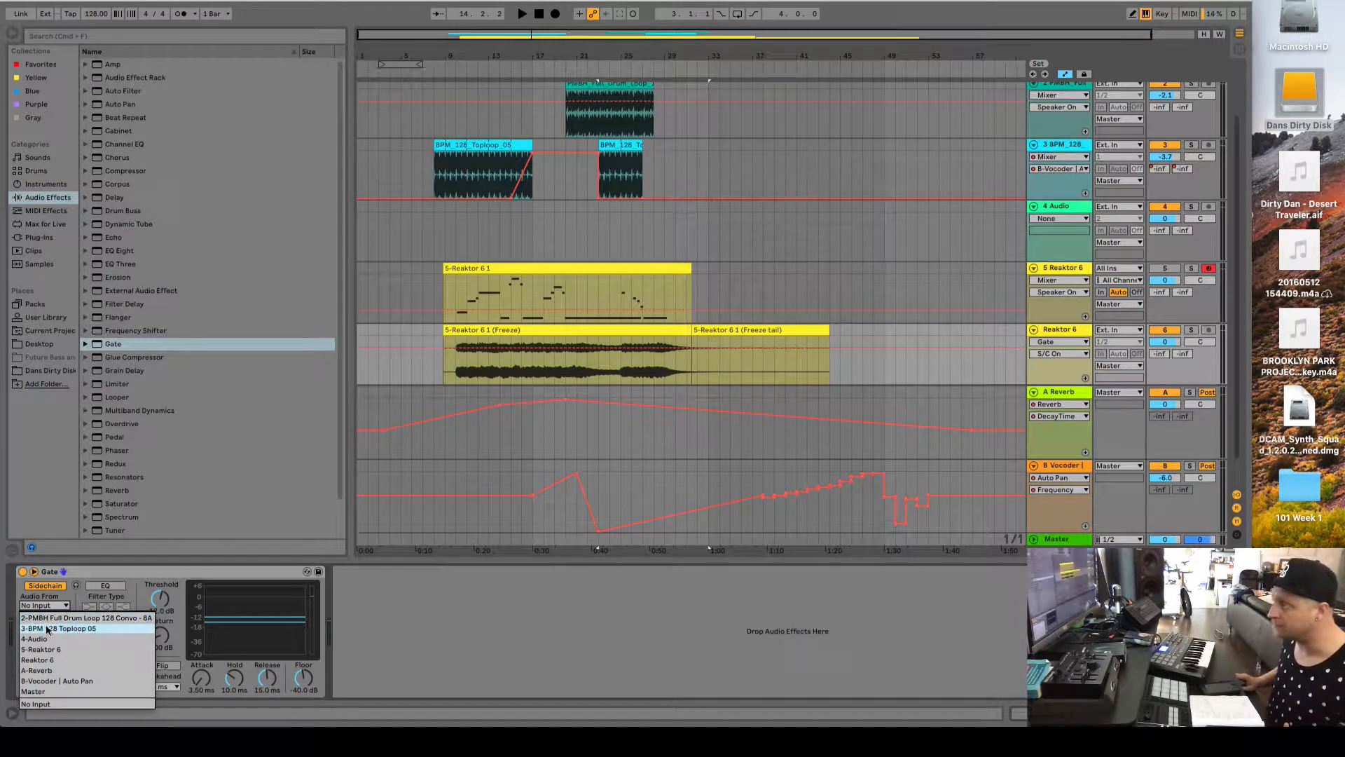
{"action": "left_click", "coordinate": [48, 628]}
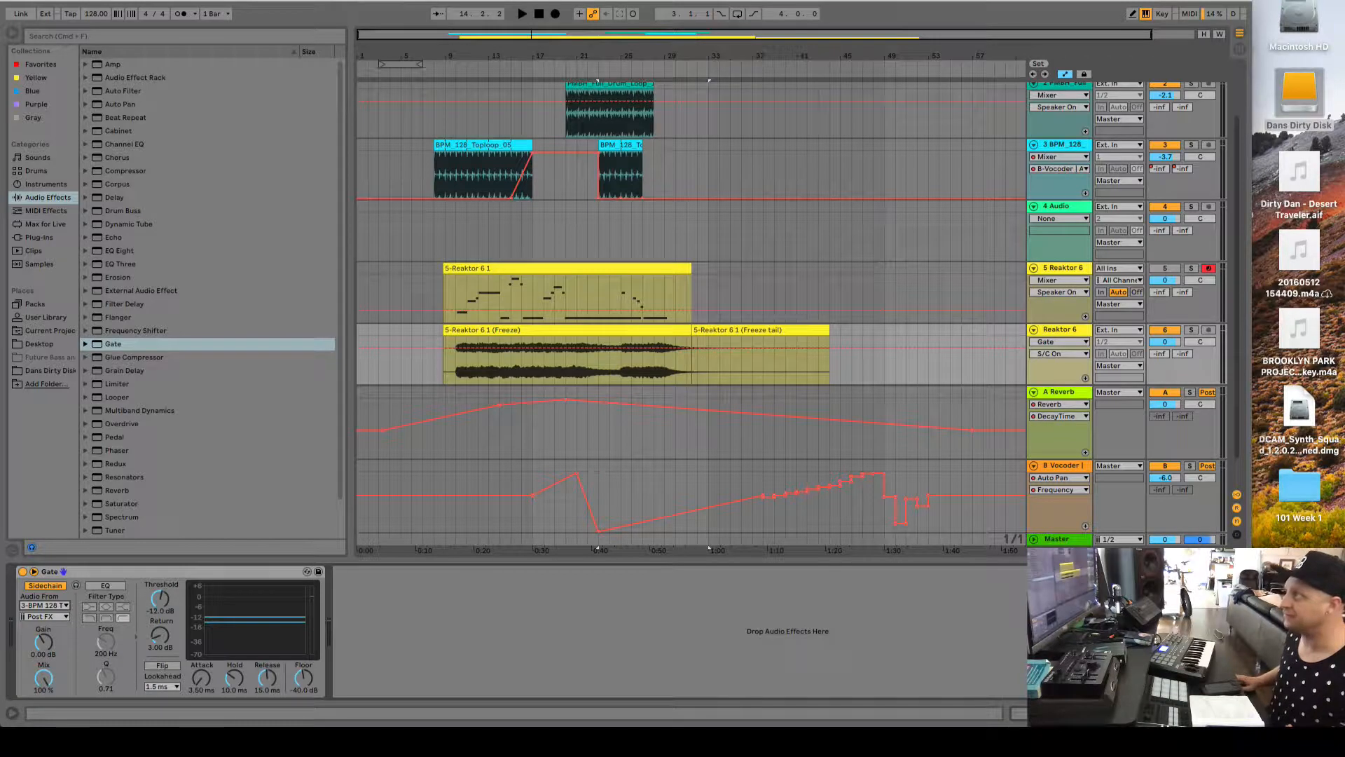
Play the arrangement from about bar 9 and adjust the Gate threshold to -14.6 dB while listening to the gated synth.
{"action": "left_click", "coordinate": [447, 73]}
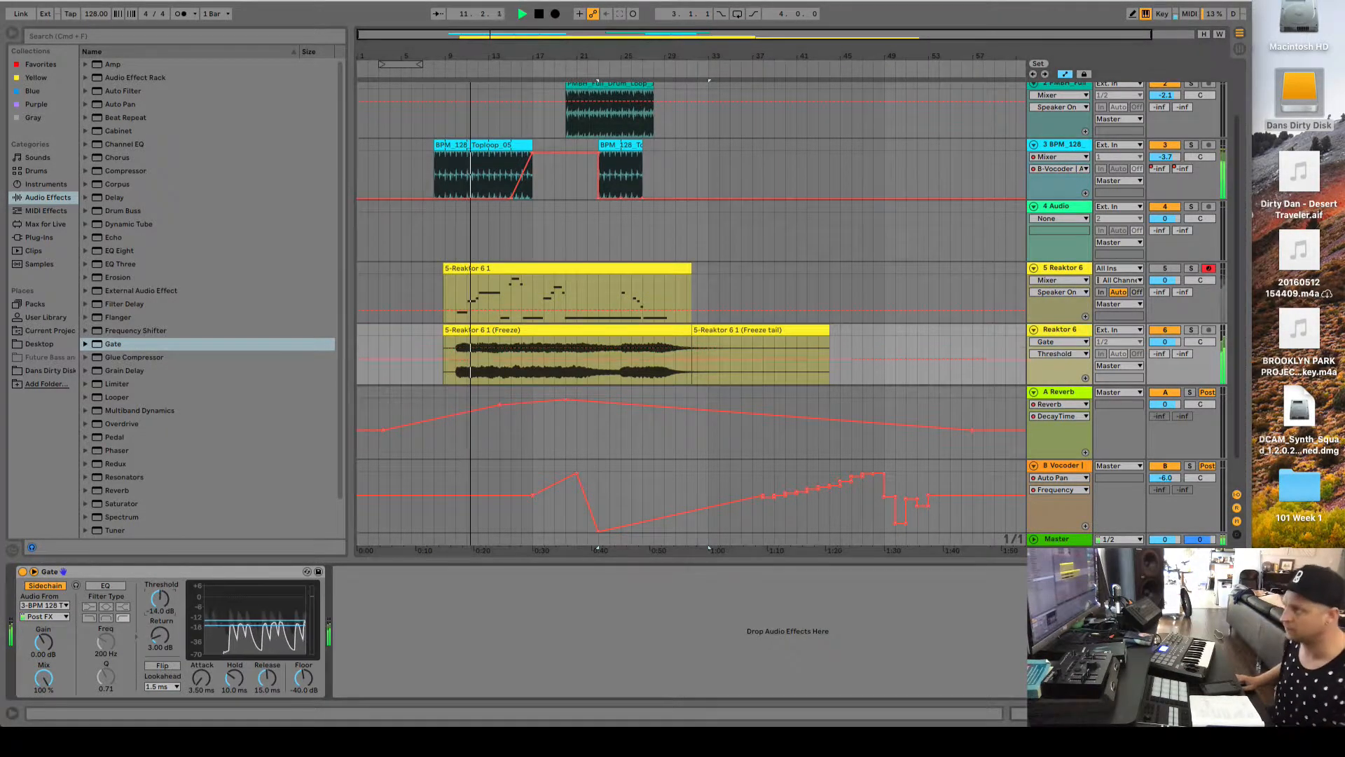
{"action": "mouse_move", "coordinate": [160, 598]}
{"action": "left_mouse_down"}
{"action": "mouse_move", "coordinate": [160, 630]}
{"action": "mouse_move", "coordinate": [160, 604]}
{"action": "left_mouse_up"}
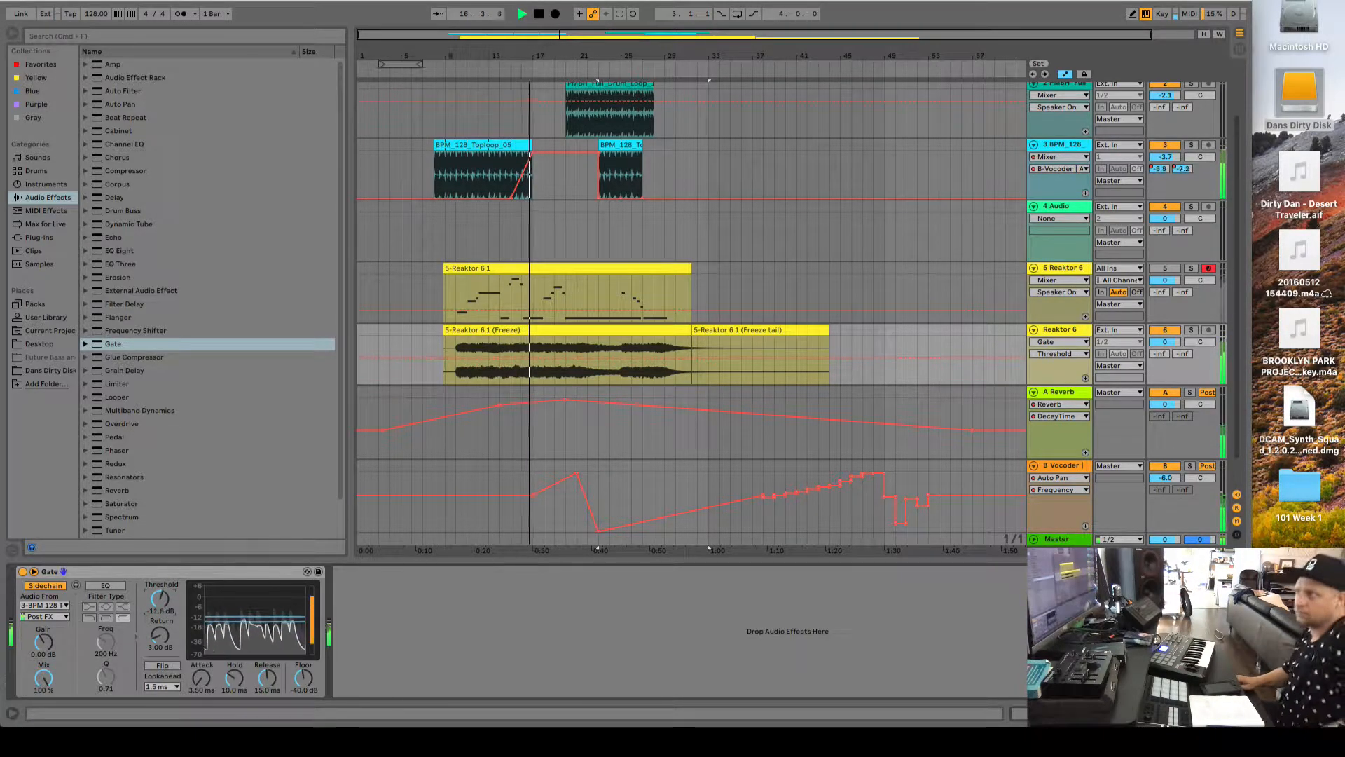
{"action": "left_click_drag", "start_coordinate": [160, 599], "coordinate": [159, 625]}
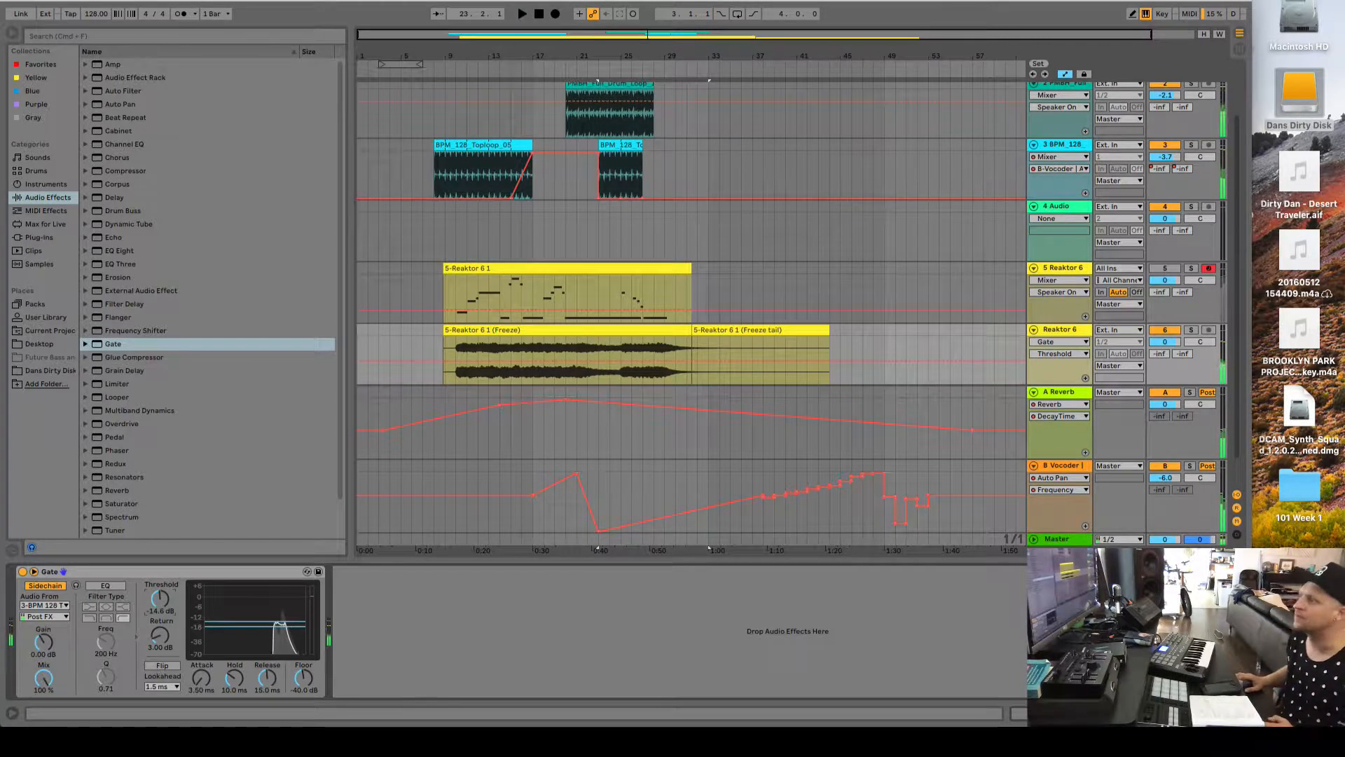
{"action": "key", "text": "space"}
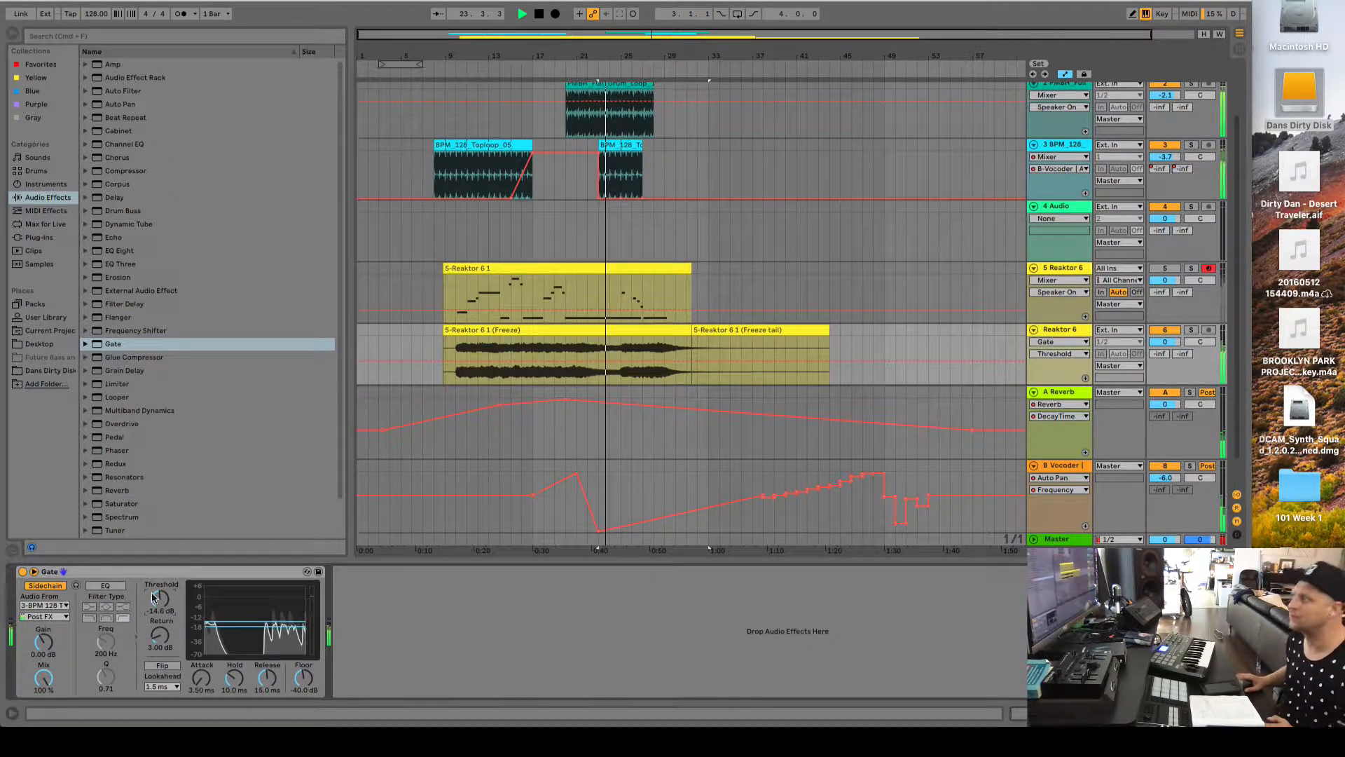
{"action": "key", "text": "space"}
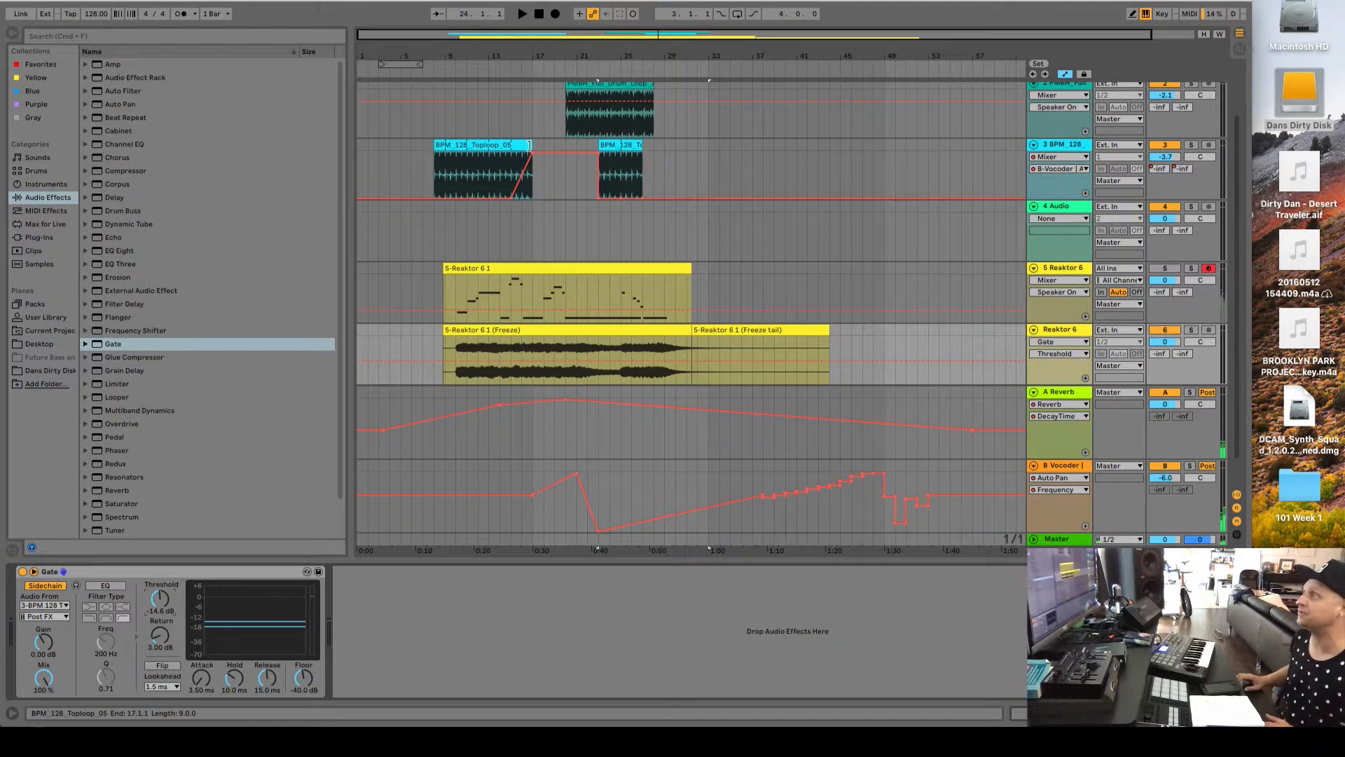
Extend the first Toploop clip to bar 23 so it meets the second clip, and deactivate track 3.
{"action": "left_click_drag", "start_coordinate": [529, 145], "coordinate": [603, 145]}
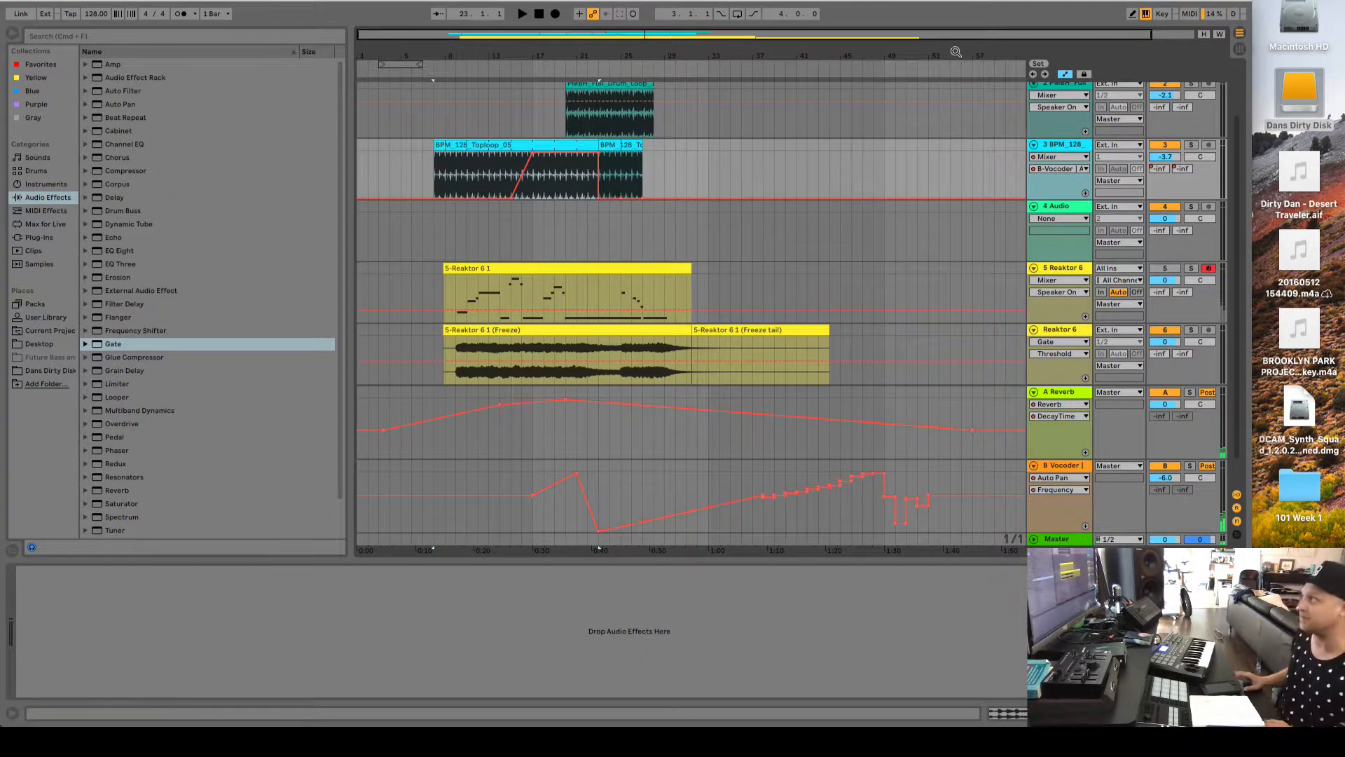
{"action": "left_click", "coordinate": [1163, 145]}
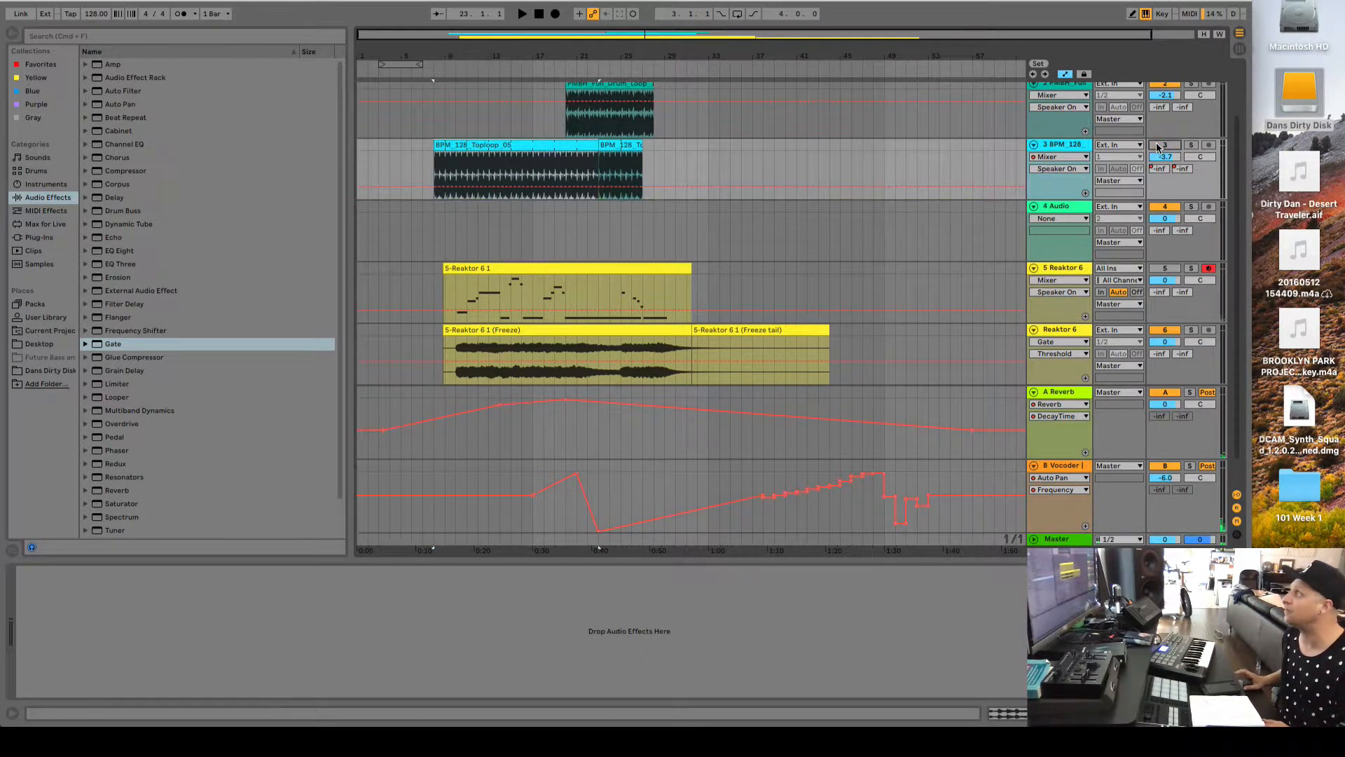
Switch track 3's automation lane to the A-Reverb send.
{"action": "left_click", "coordinate": [563, 186]}
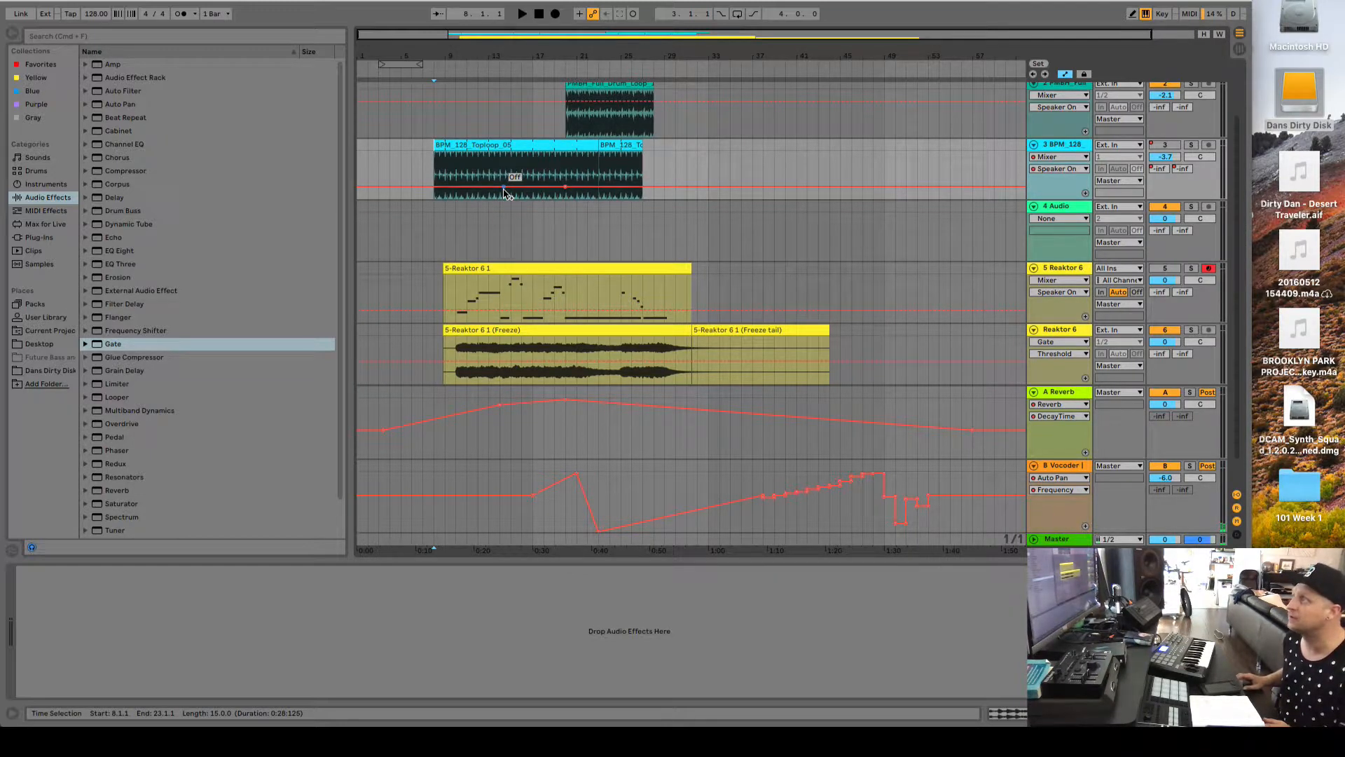
{"action": "left_click", "coordinate": [1160, 168]}
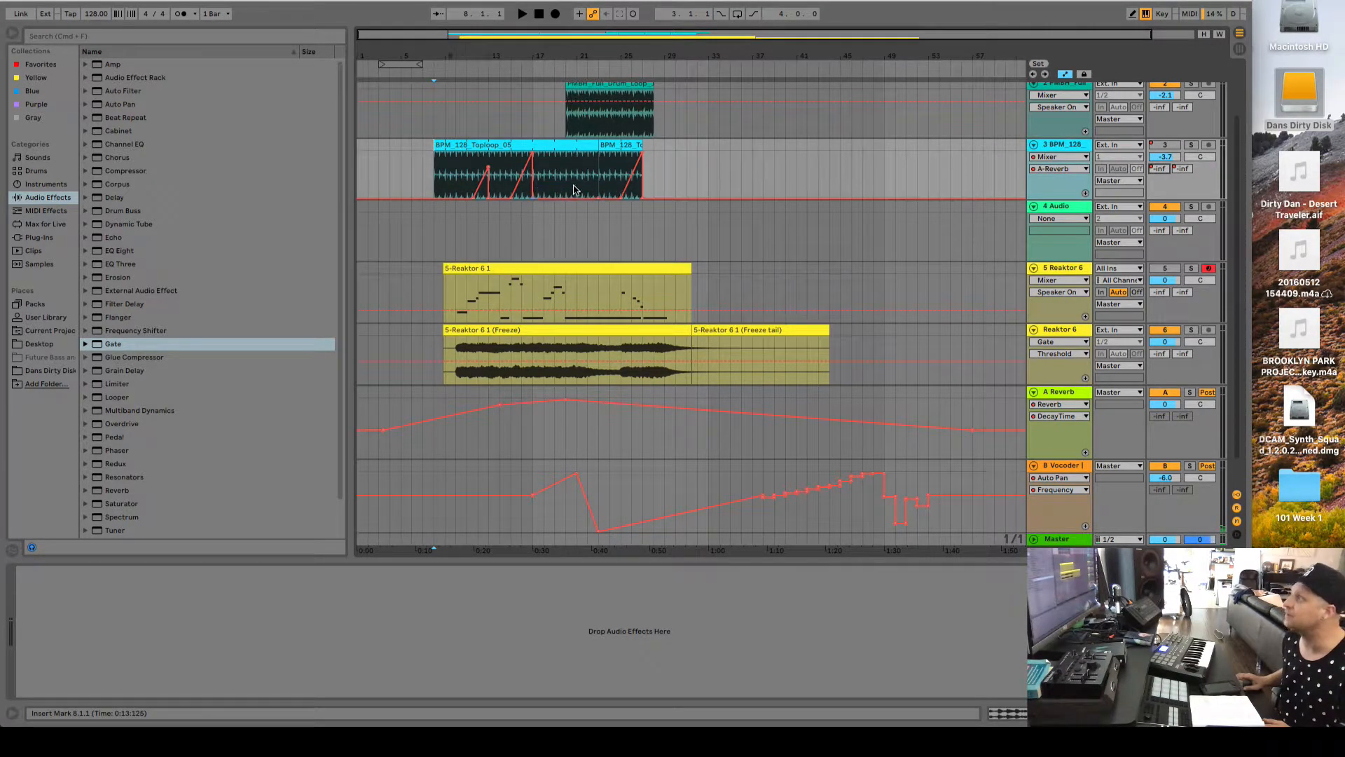
Automate track 3's Speaker On to switch off from bar 16 to bar 20, start playback from bar 8 and re-enable automation.
{"action": "left_click", "coordinate": [1159, 146]}
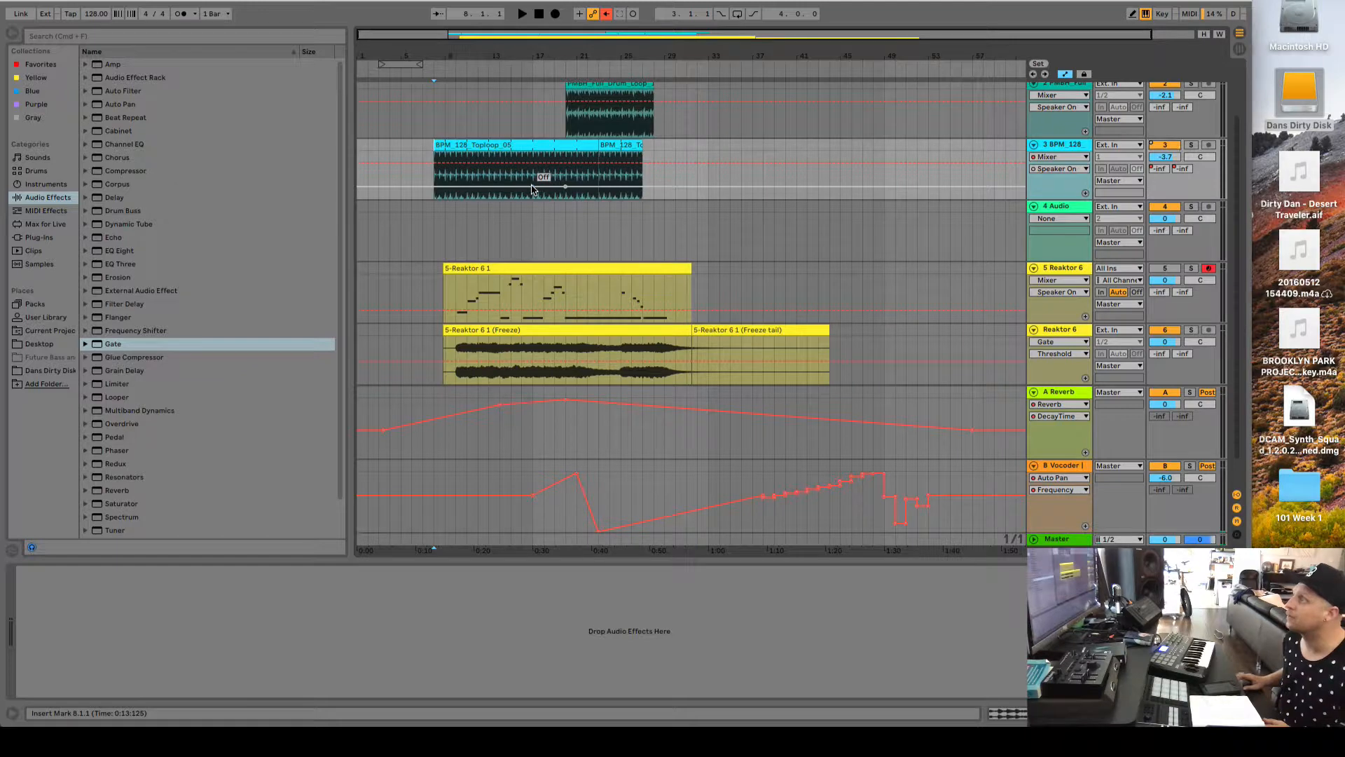
{"action": "left_click_drag", "start_coordinate": [524, 186], "coordinate": [569, 166]}
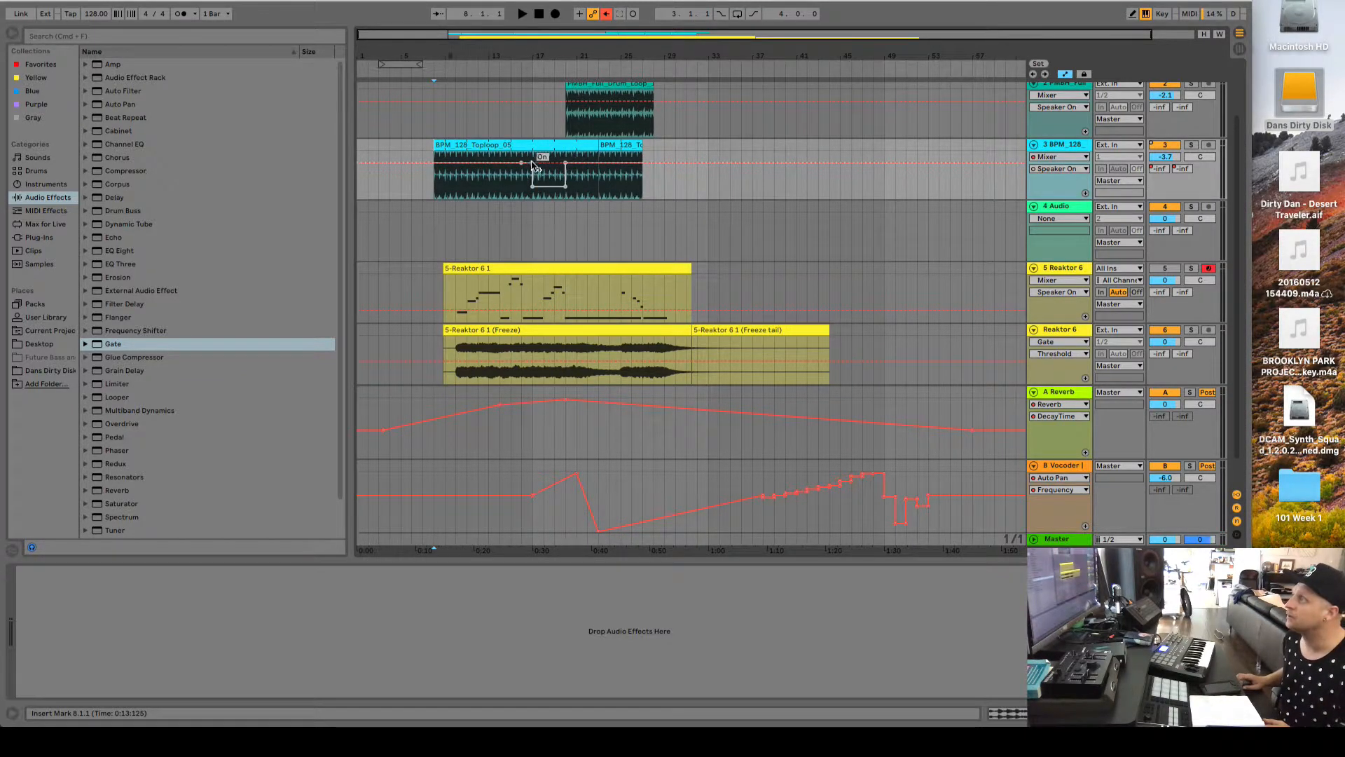
{"action": "left_click", "coordinate": [522, 186]}
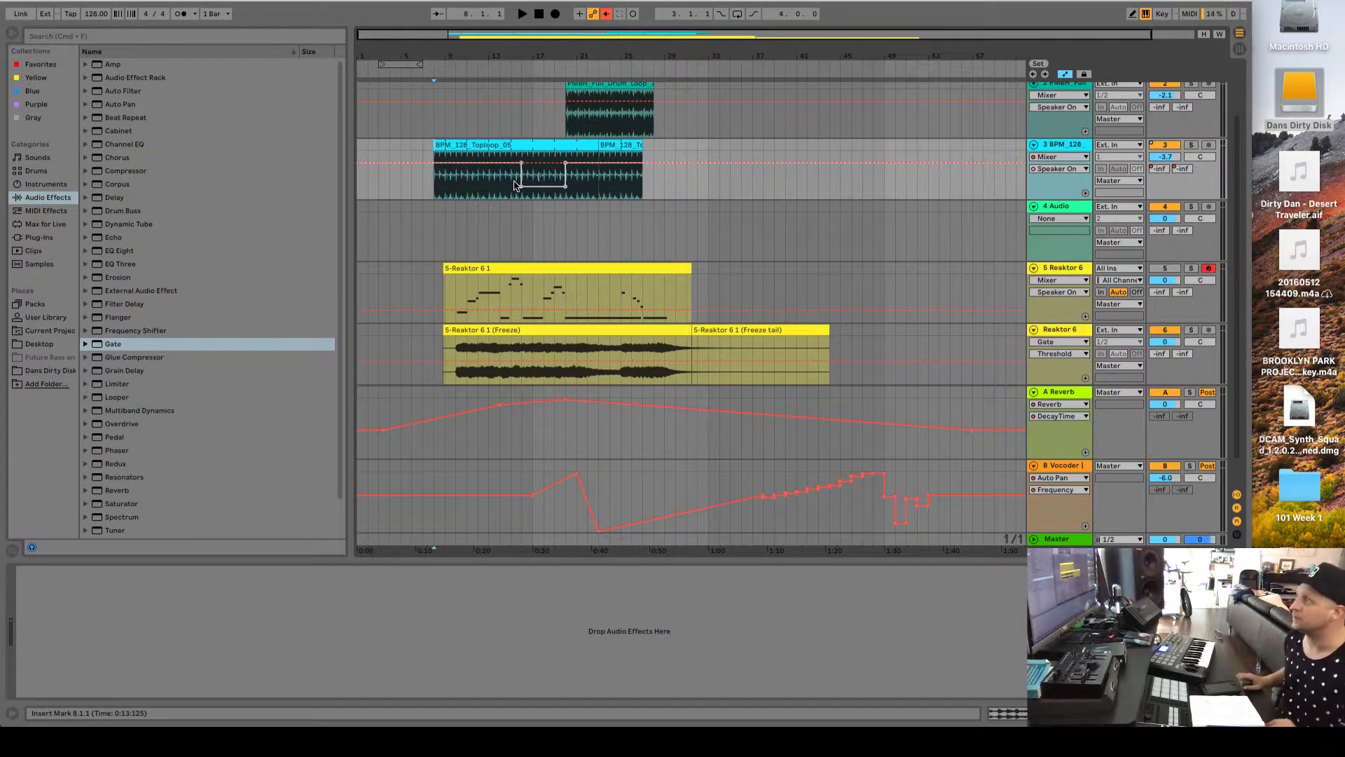
{"action": "left_click", "coordinate": [430, 69]}
{"action": "left_click", "coordinate": [606, 14]}
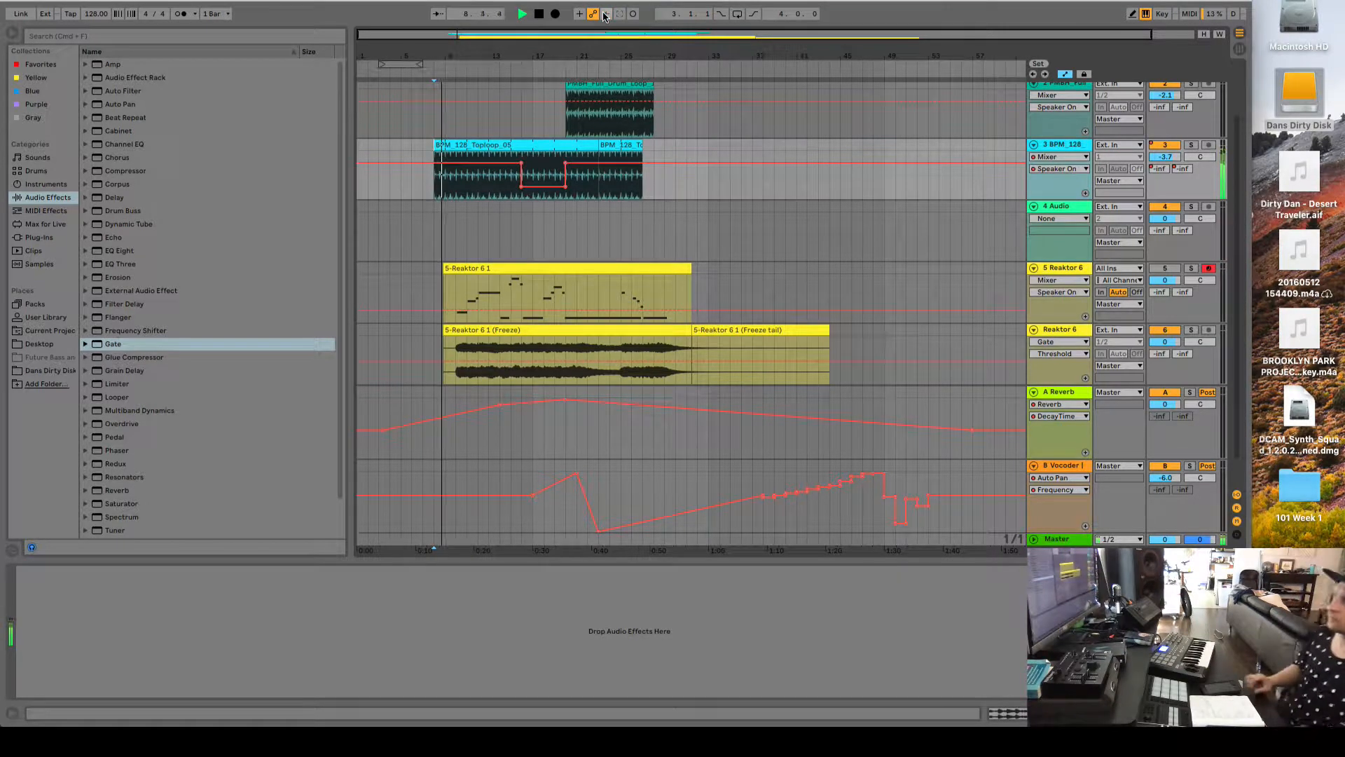
Lower the Gate threshold on the frozen Reaktor 6 track to -inf dB while the arrangement plays, and stop playback.
{"action": "left_click", "coordinate": [1072, 335]}
{"action": "mouse_move", "coordinate": [160, 729]}
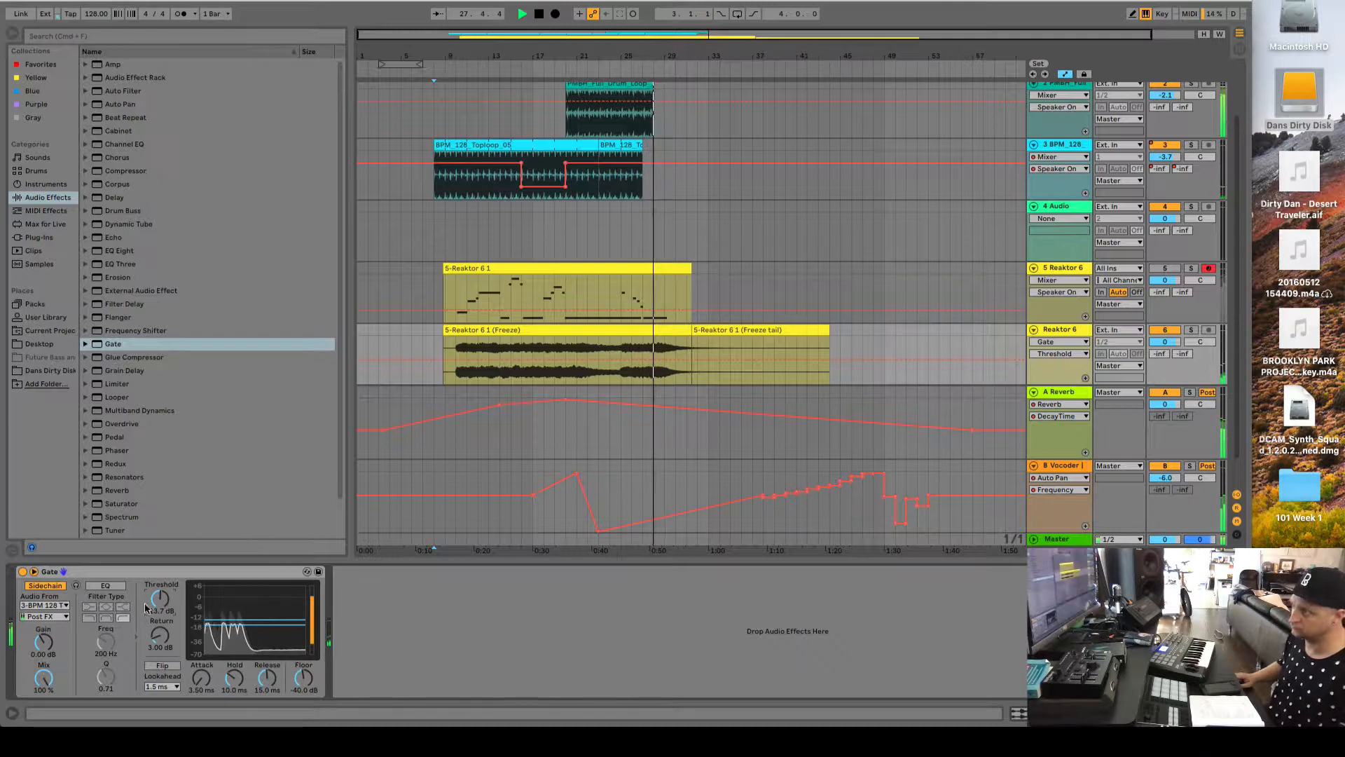
{"action": "left_click_drag", "start_coordinate": [157, 592], "coordinate": [160, 598]}
{"action": "key", "text": "space"}
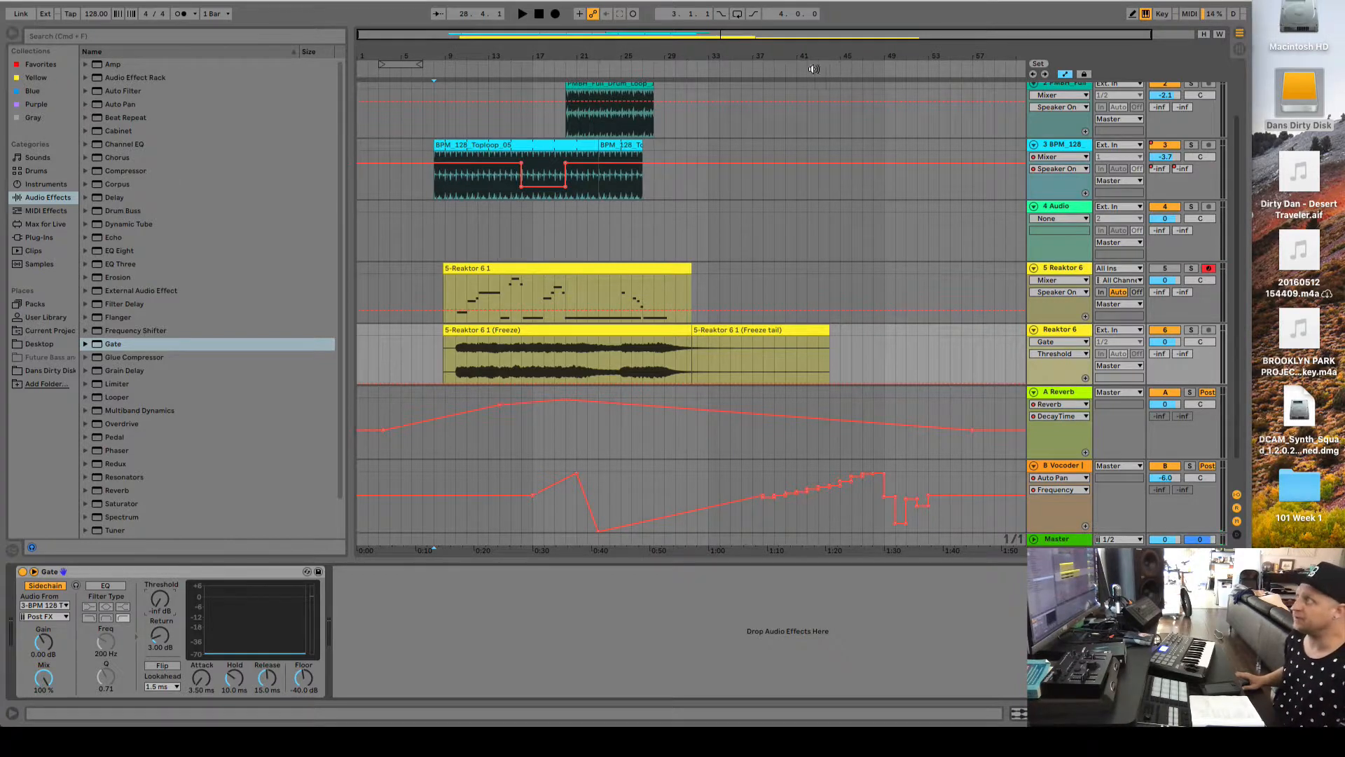
Extend the second Toploop clip to bar 41 and automate track 3's Speaker On off from bar 27 onward.
{"action": "left_click", "coordinate": [664, 163]}
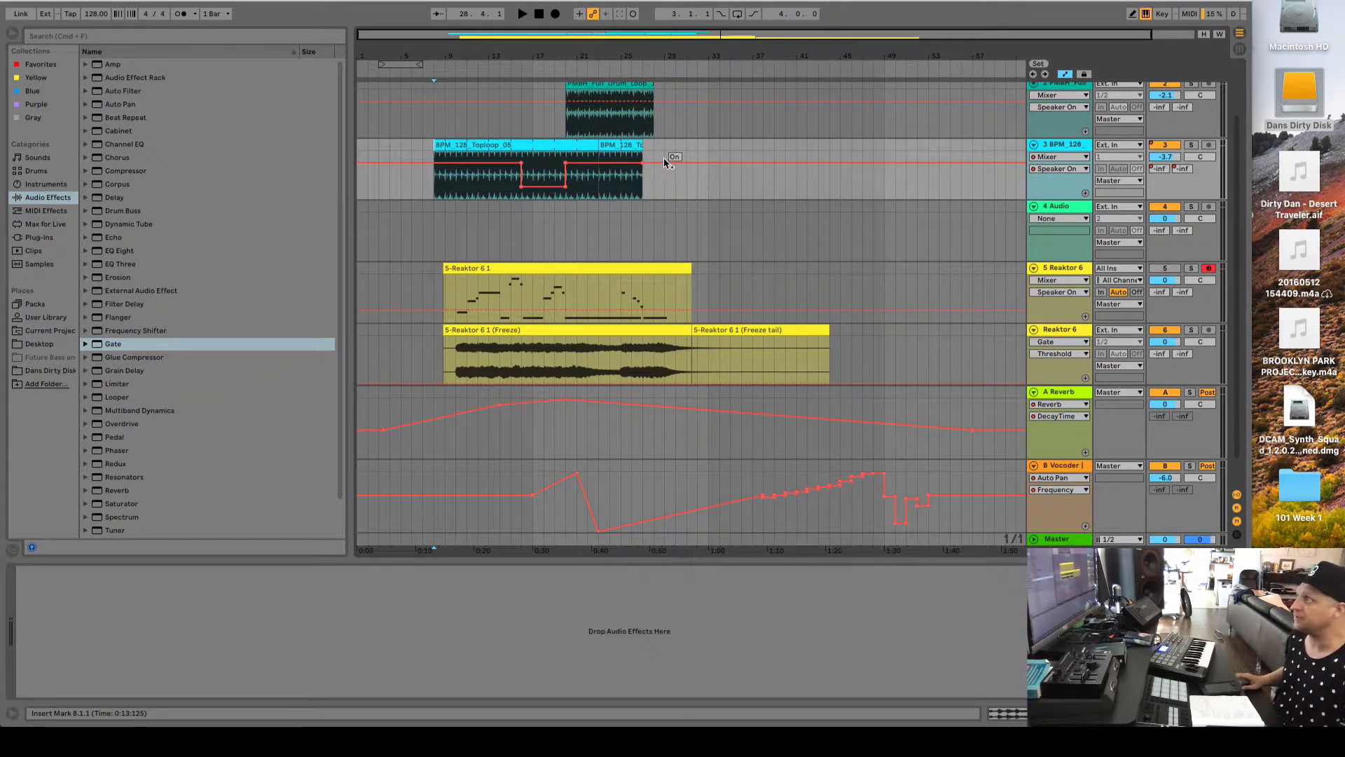
{"action": "left_click_drag", "start_coordinate": [664, 163], "coordinate": [796, 144]}
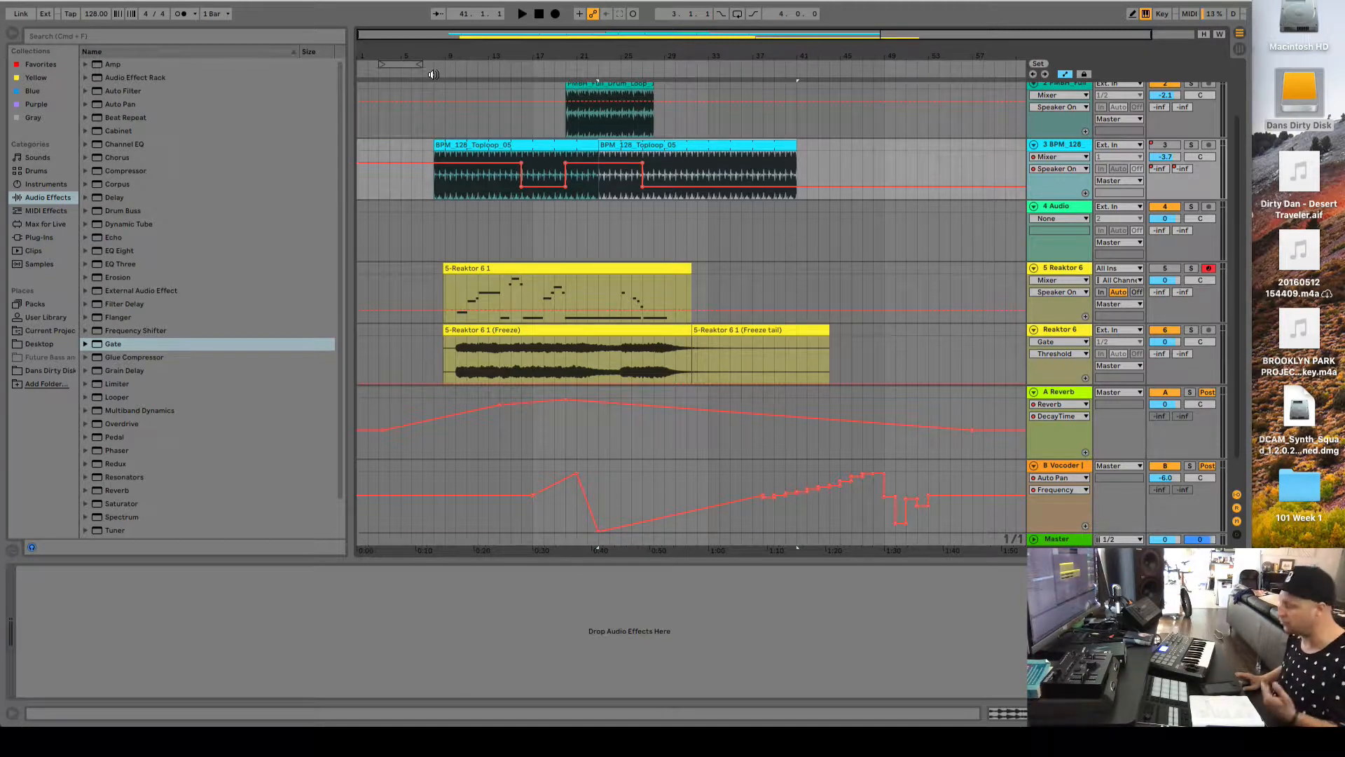
Map the Gate's Threshold on the frozen Reaktor 6 track to MIDI controller CC 12.
{"action": "left_click", "coordinate": [1184, 14]}
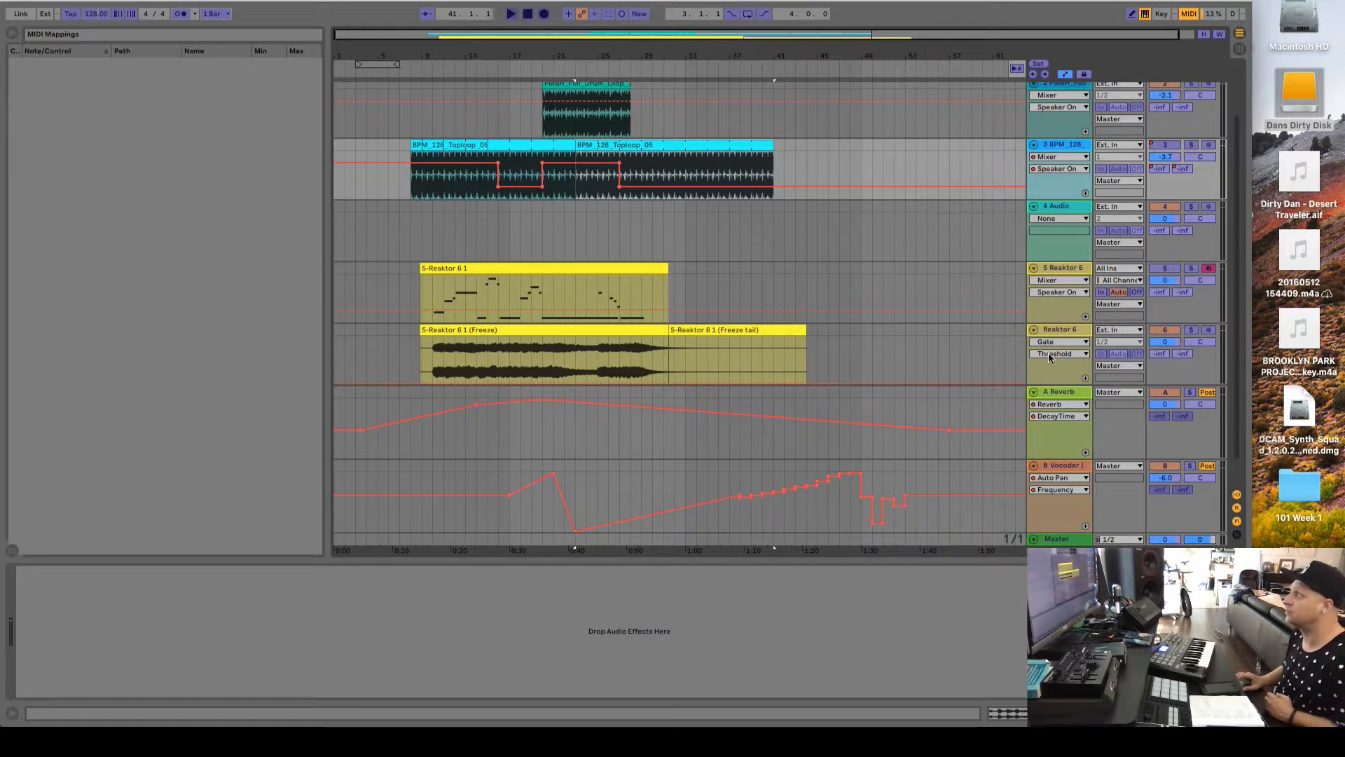
{"action": "left_click", "coordinate": [1048, 376]}
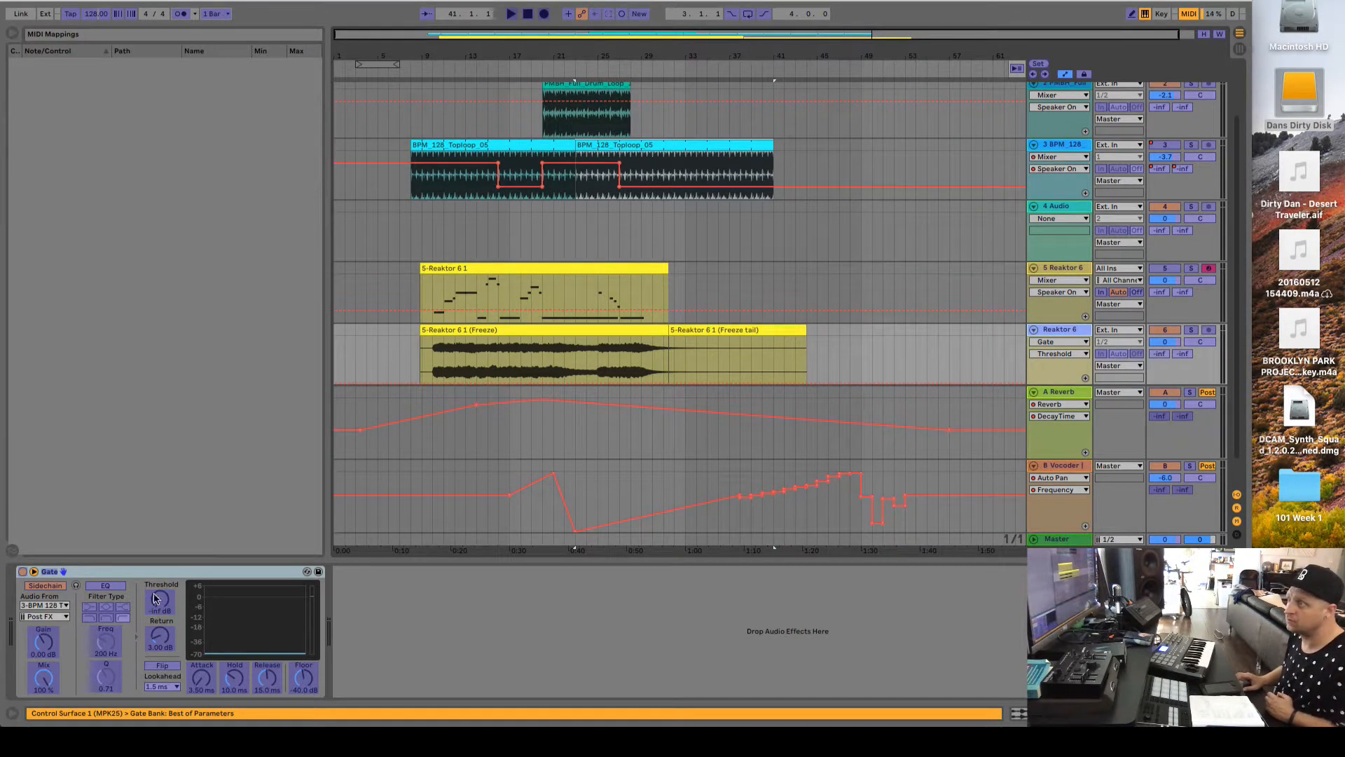
{"action": "left_click", "coordinate": [156, 597]}
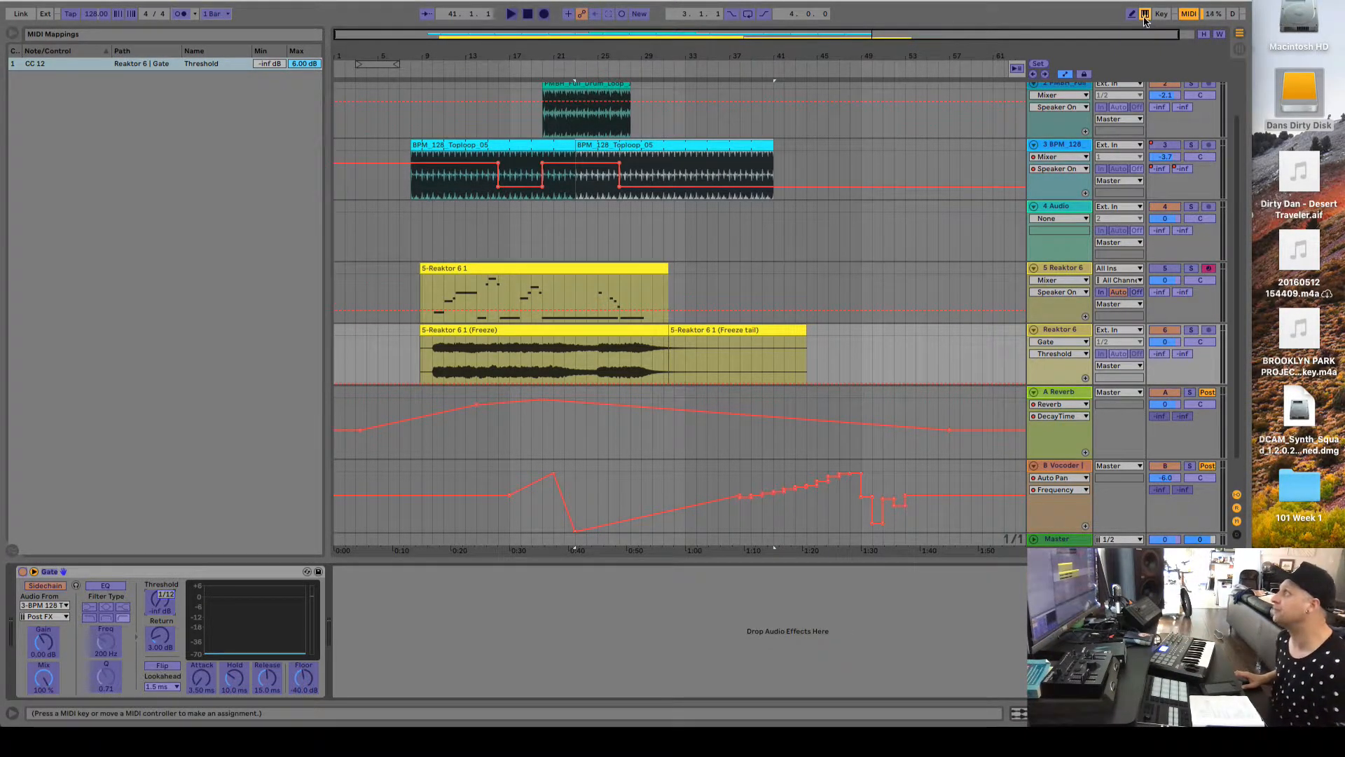
{"action": "left_click", "coordinate": [1188, 14]}
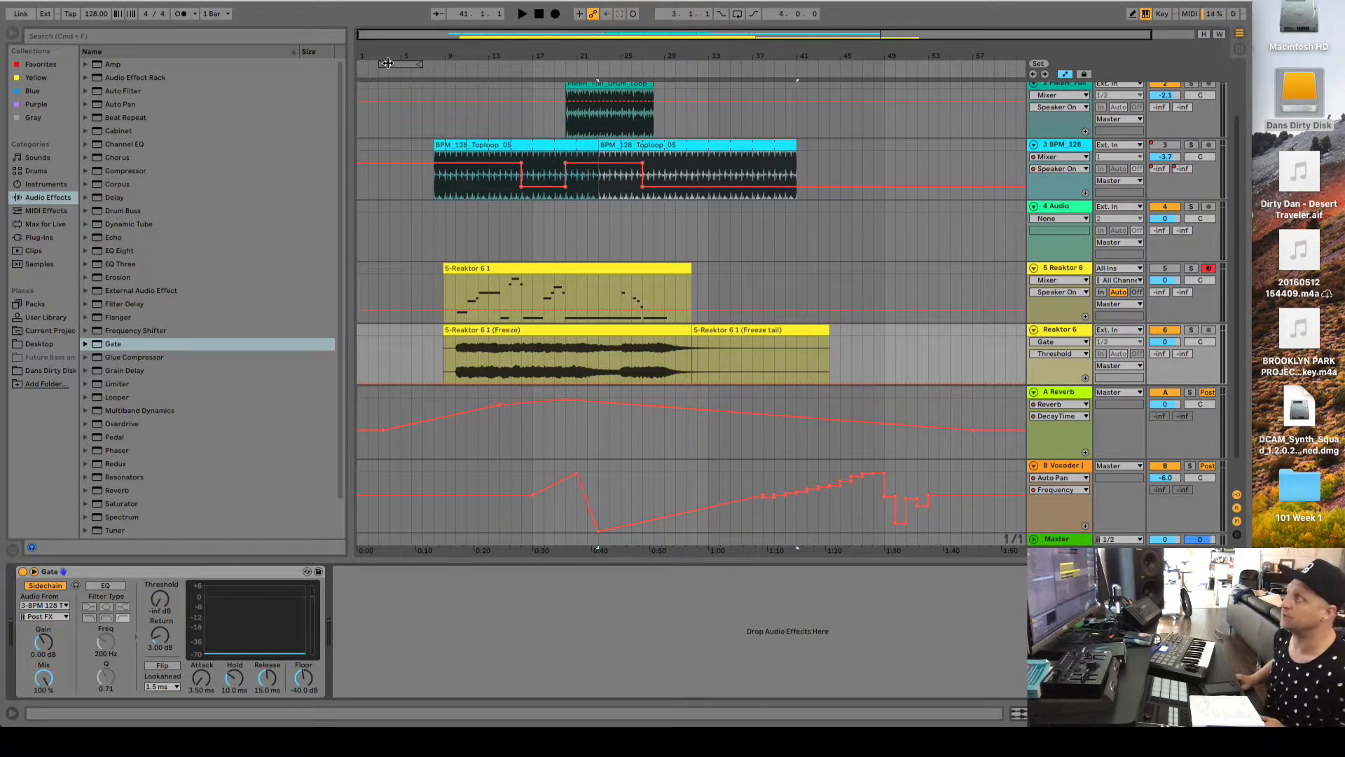
{"action": "left_click", "coordinate": [555, 14]}
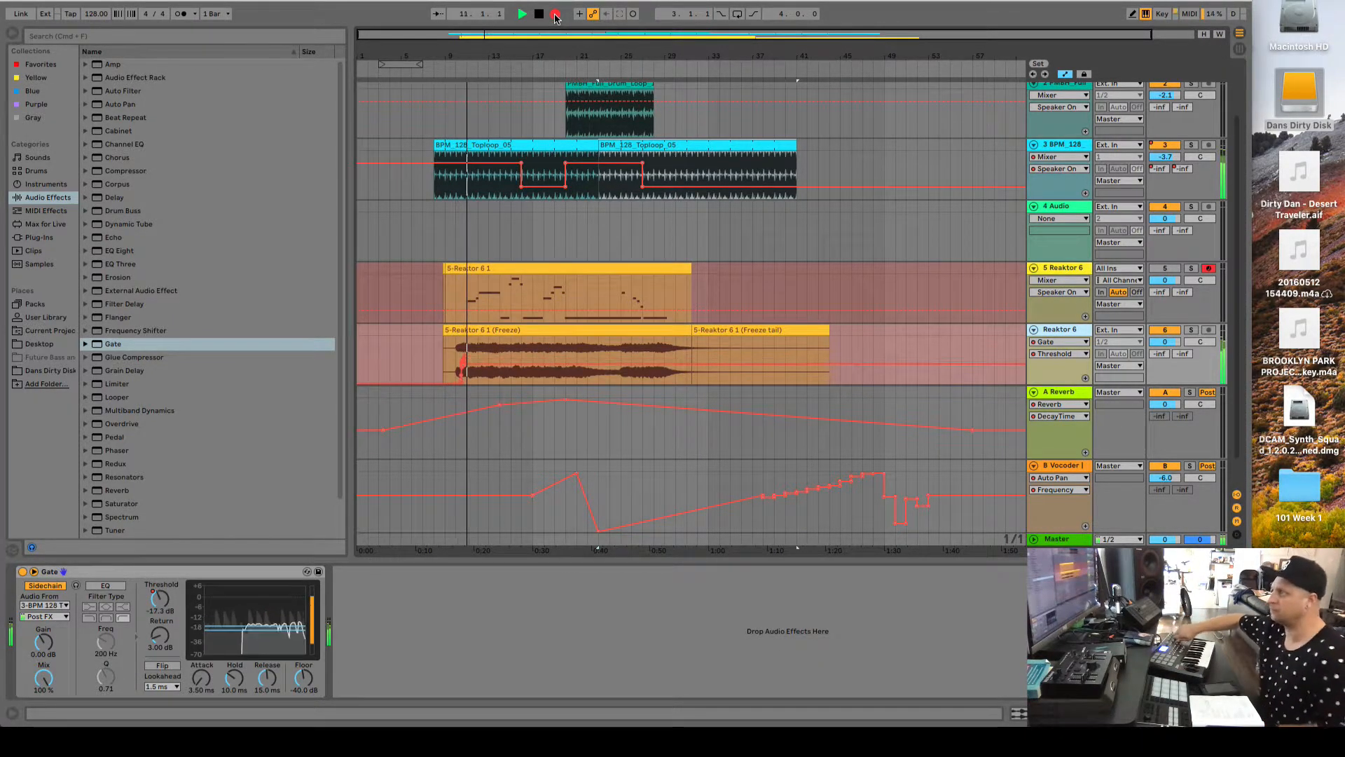
{"action": "key", "text": "Tab"}
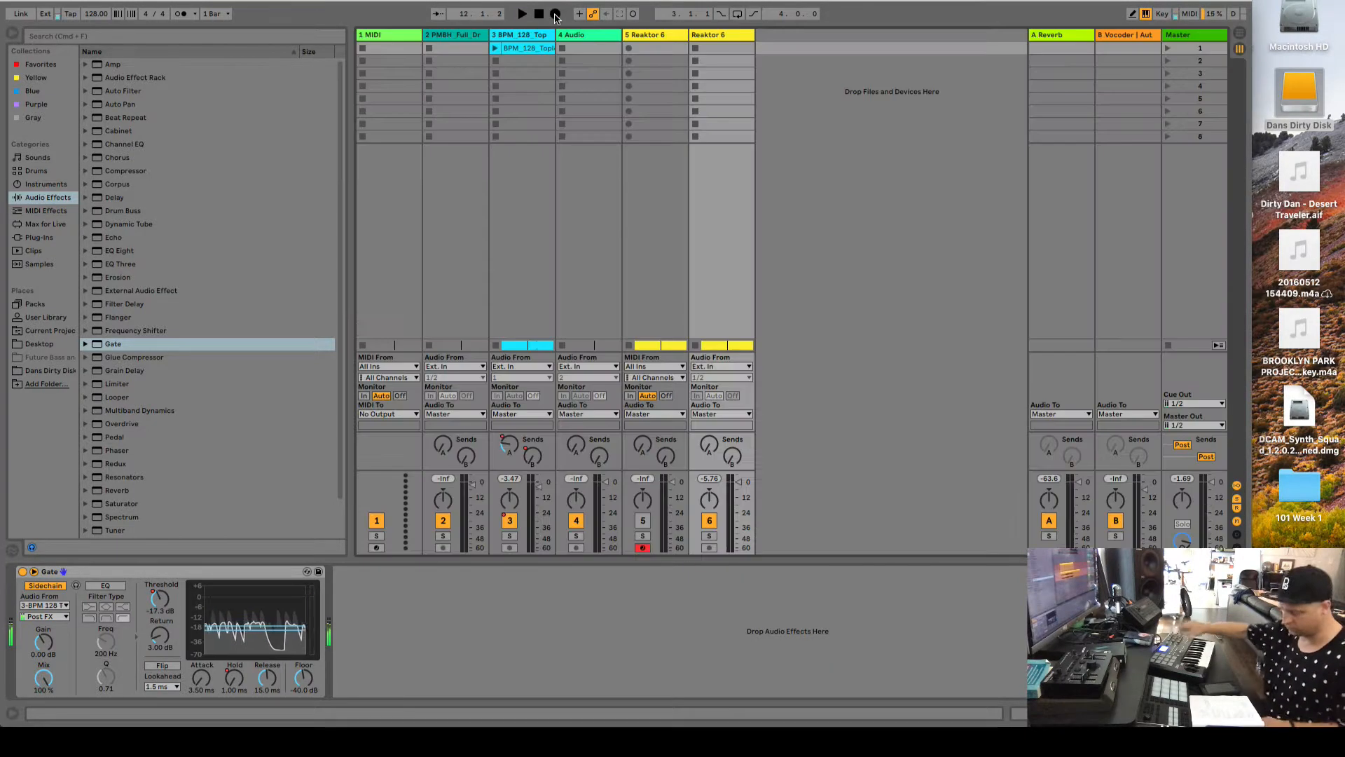
{"action": "key", "text": "space"}
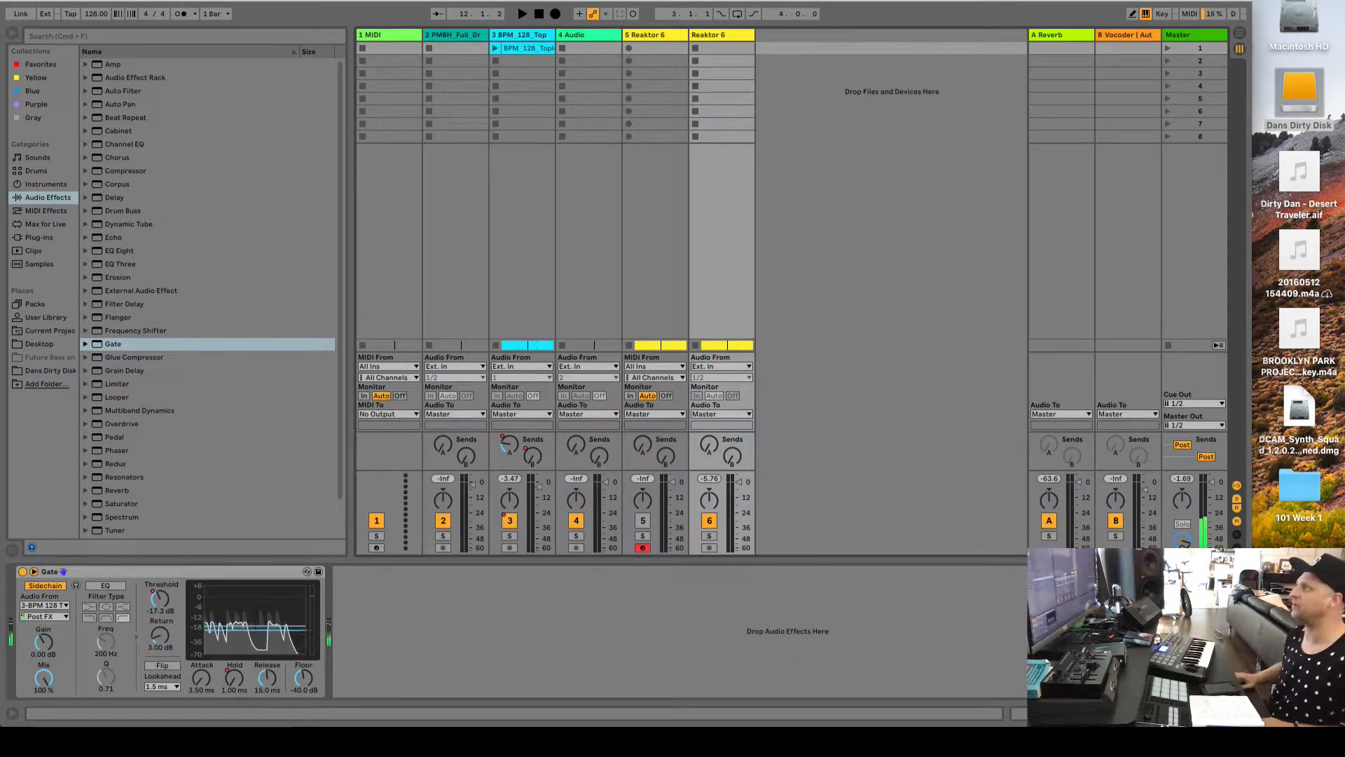
{"action": "left_click", "coordinate": [1236, 35]}
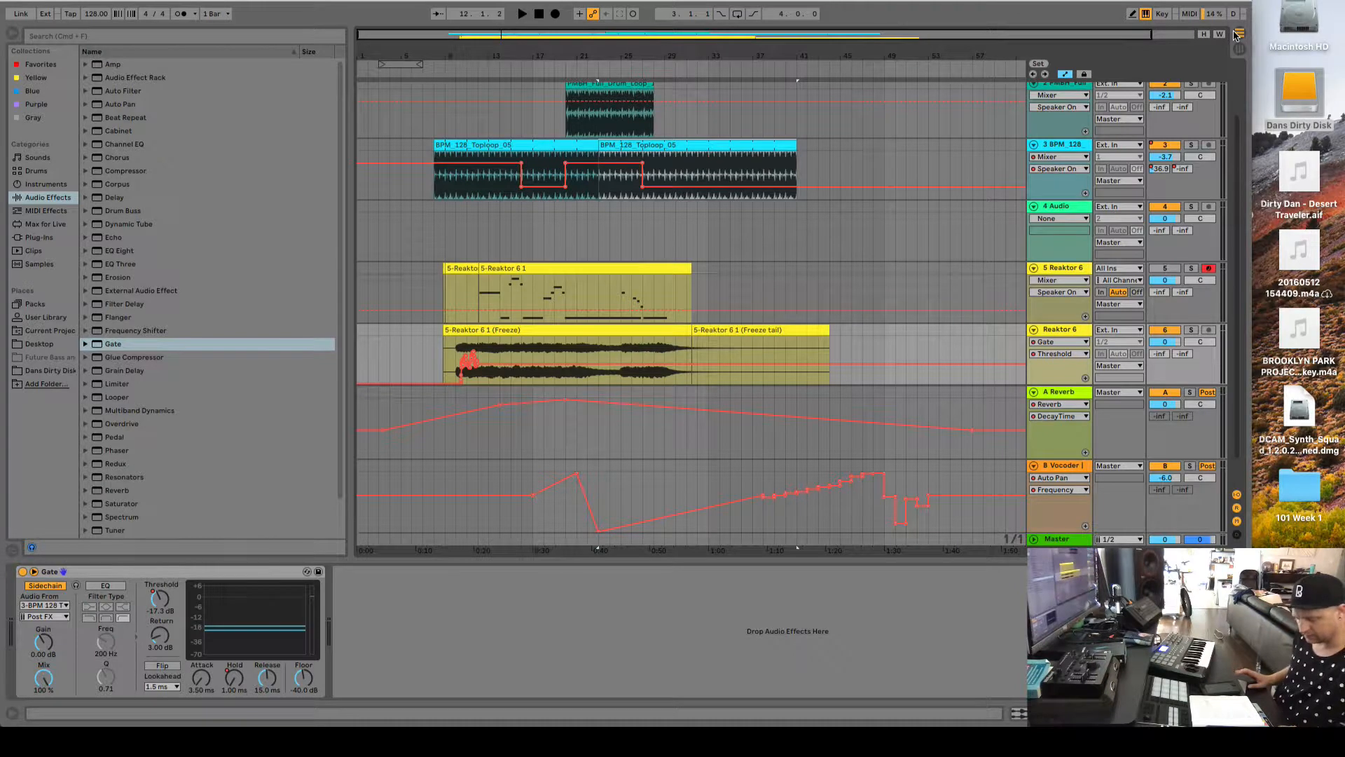
{"action": "key", "text": "super+z"}
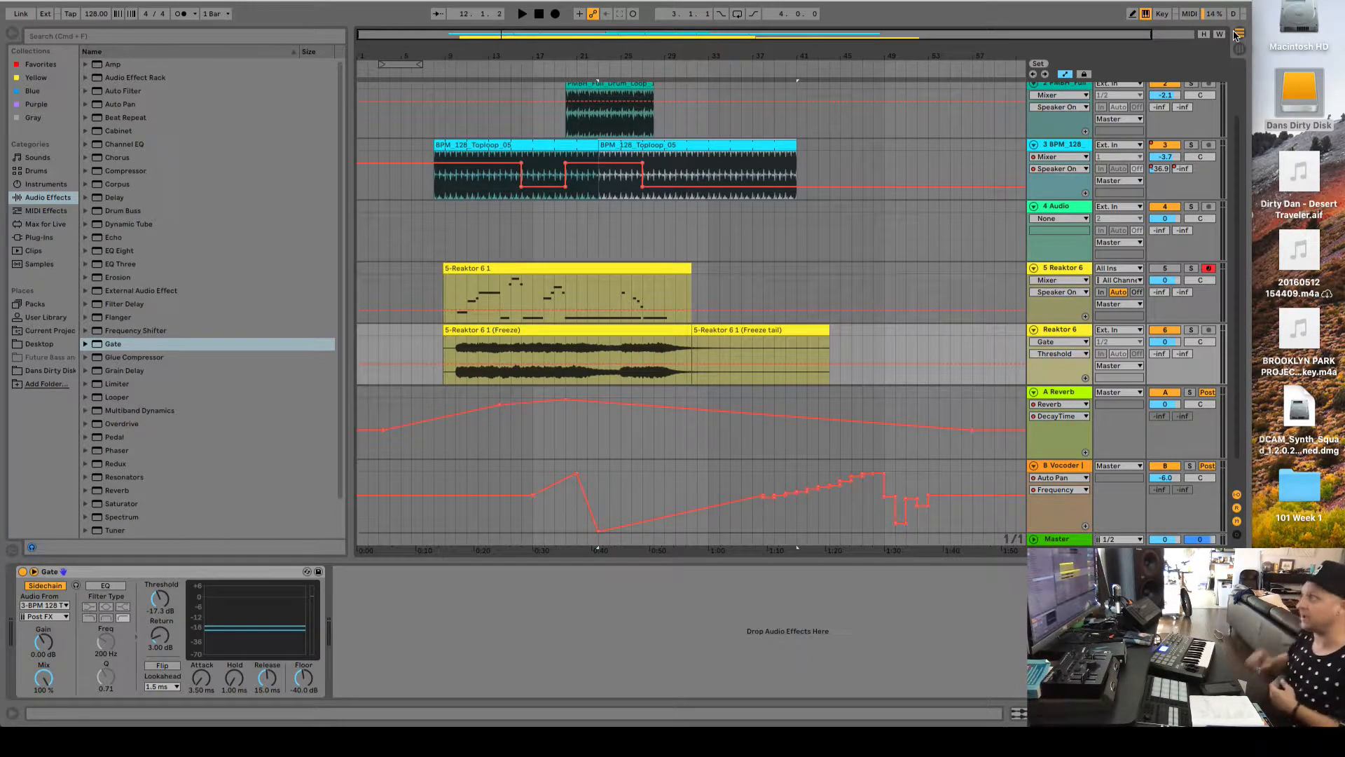
Disarm track 5 and record Gate threshold movements as automation on the frozen Reaktor 6 track from about bar 9 to bar 33.
{"action": "left_click", "coordinate": [1208, 269]}
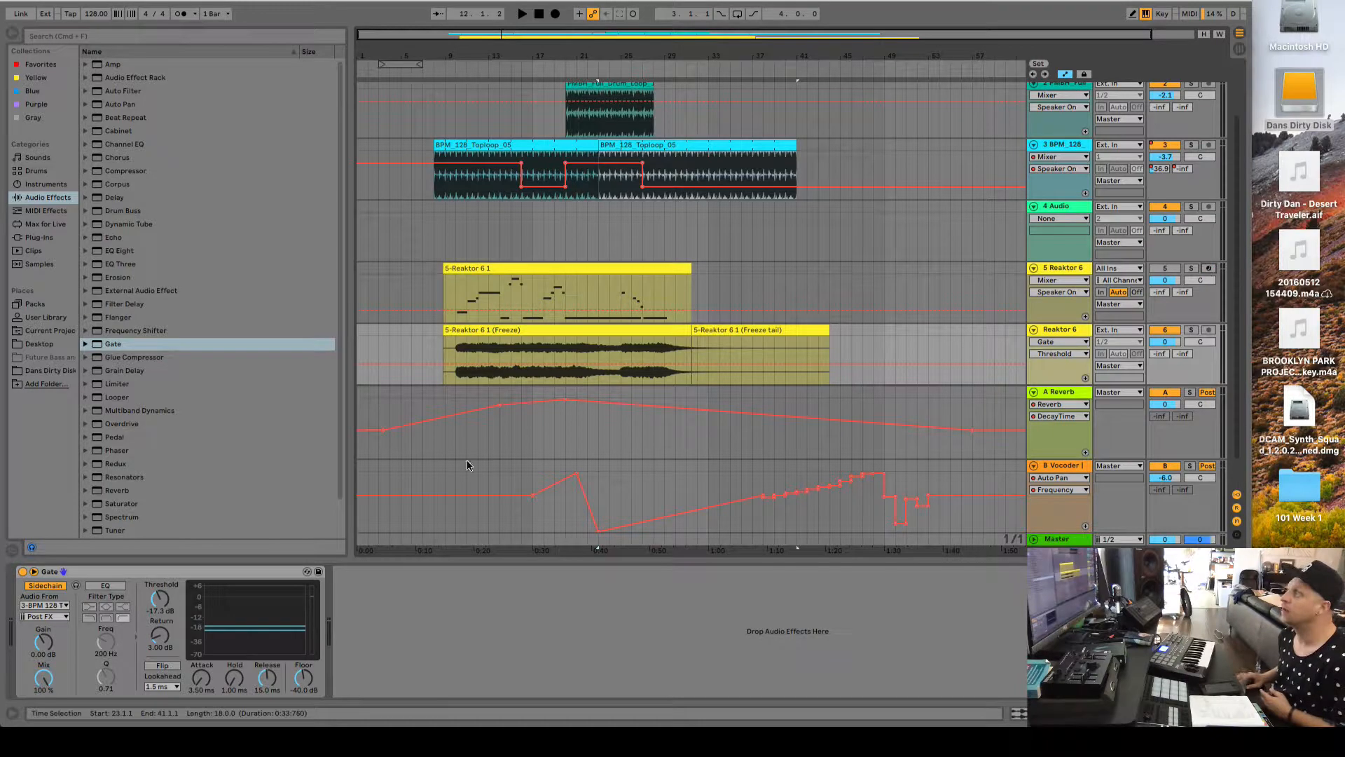
{"action": "left_click", "coordinate": [442, 63]}
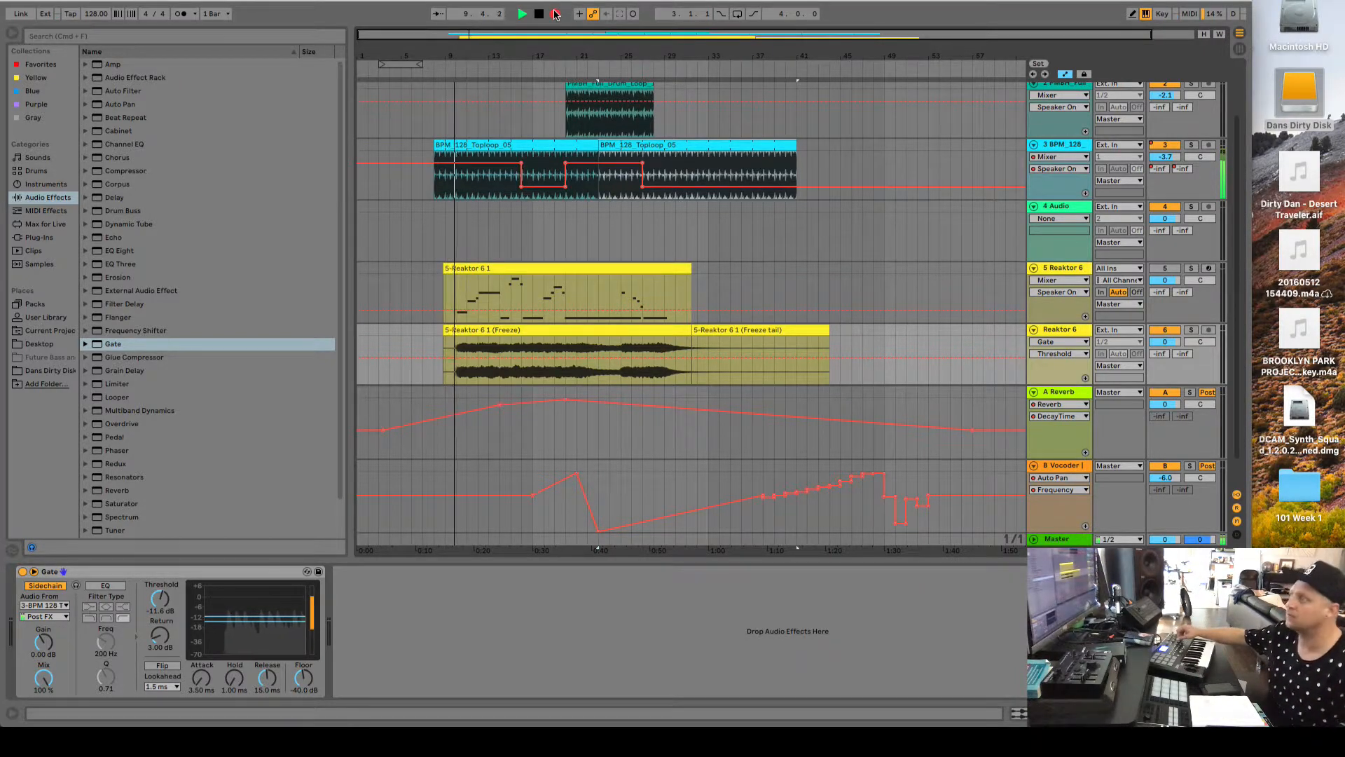
{"action": "left_click", "coordinate": [555, 14]}
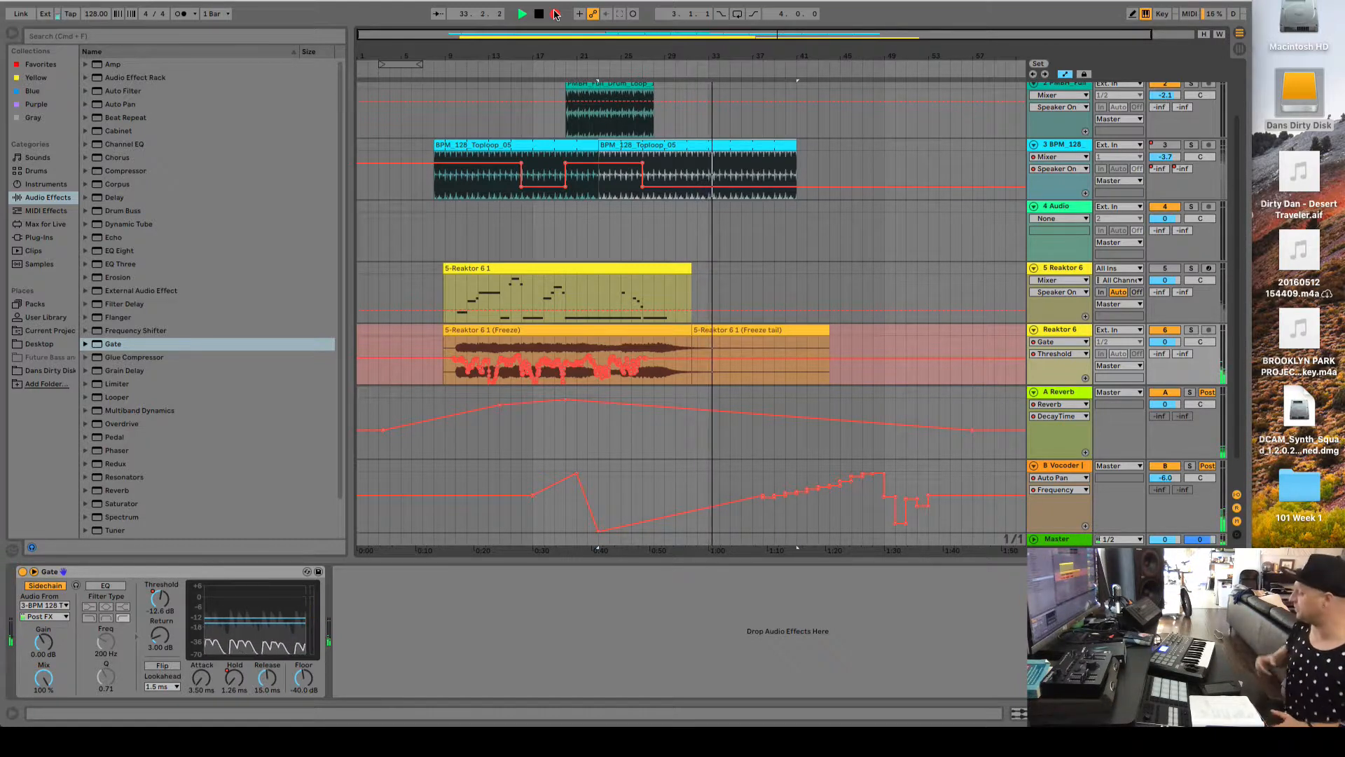
{"action": "key", "text": "space"}
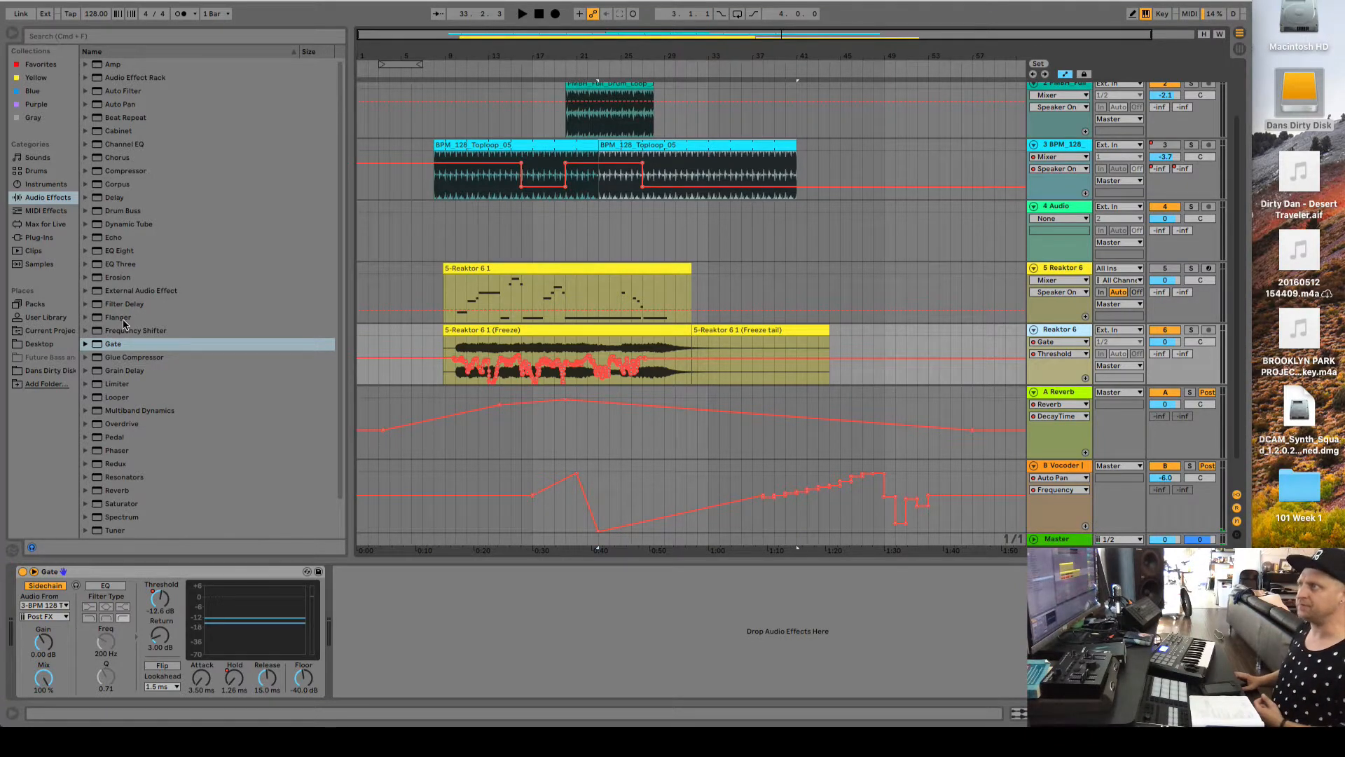
Add a Flanger to the frozen Reaktor 6 track, solo it, and set Delay Time to 1.89 ms and Feedback to 0.82 during playback.
{"action": "left_click_drag", "start_coordinate": [123, 318], "coordinate": [619, 339]}
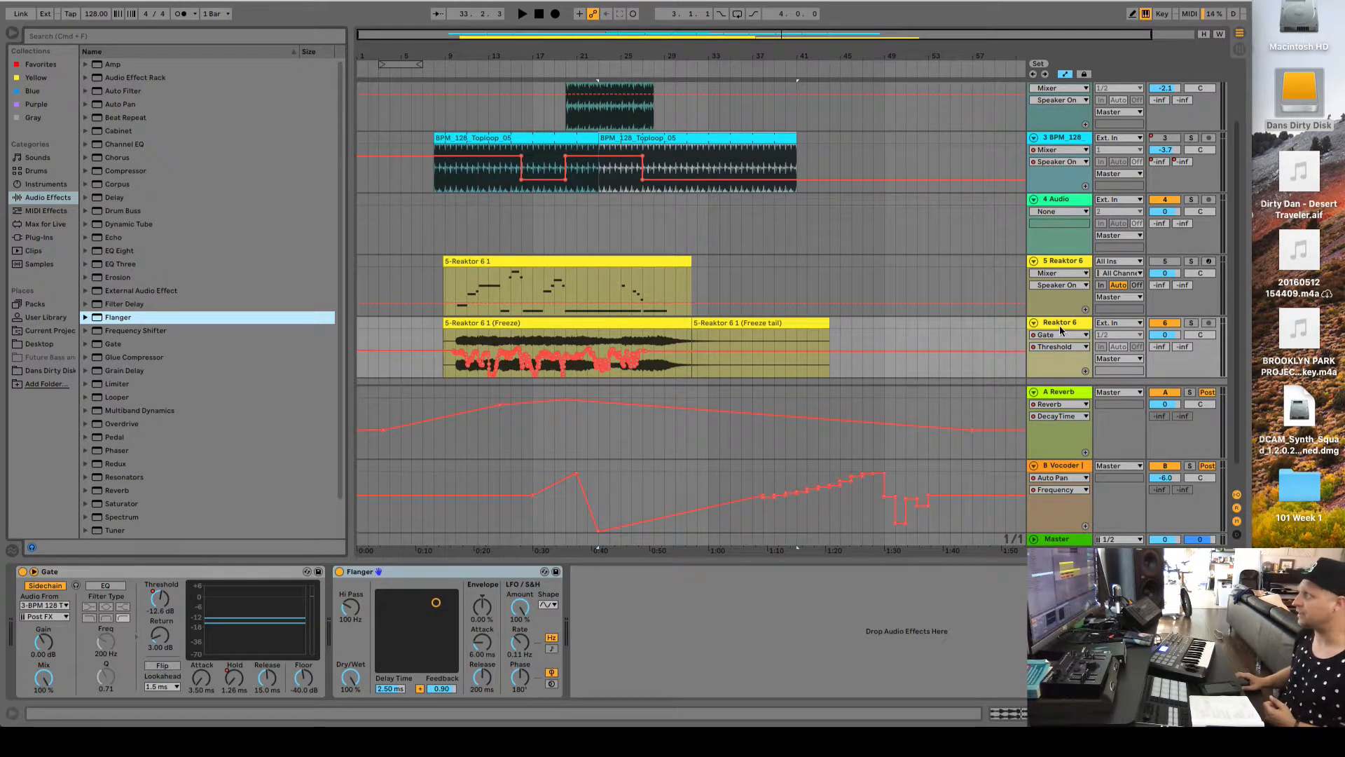
{"action": "left_click", "coordinate": [1191, 323]}
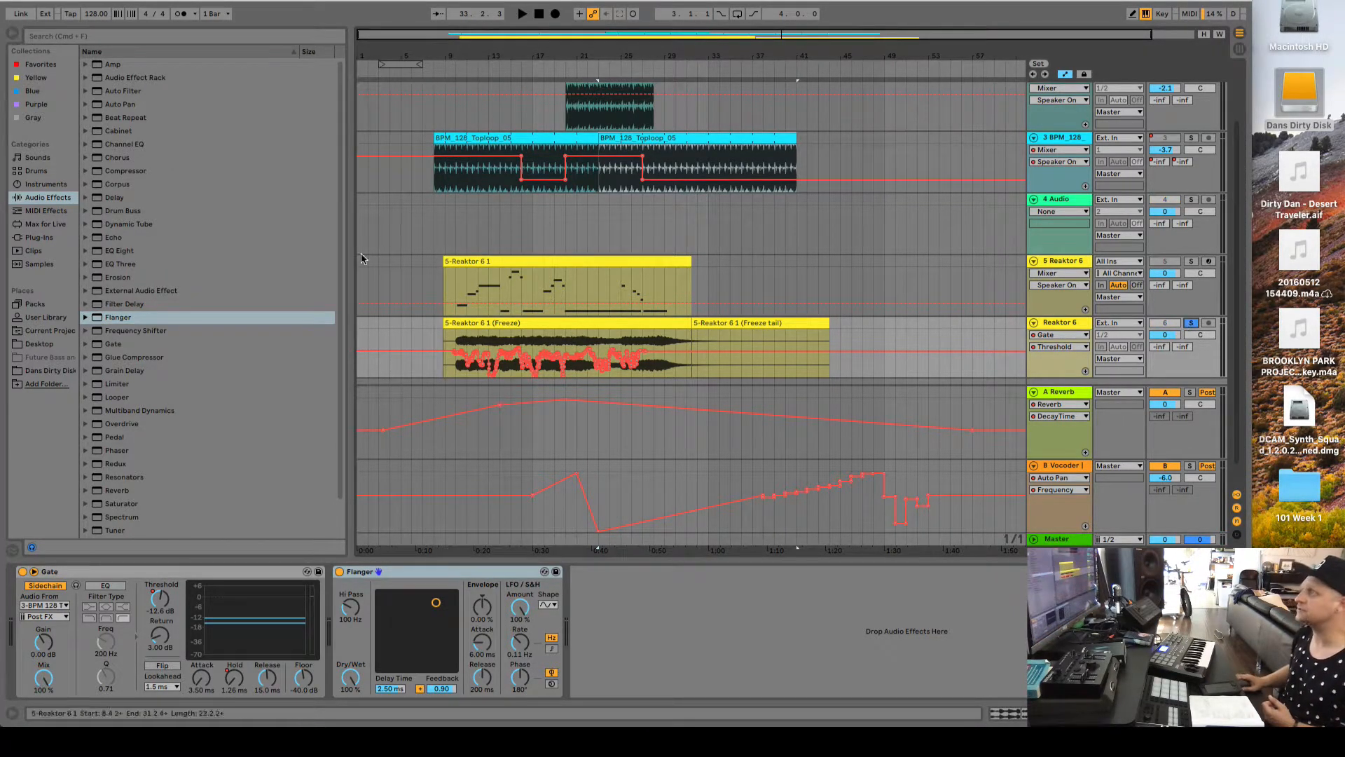
{"action": "left_click", "coordinate": [459, 67]}
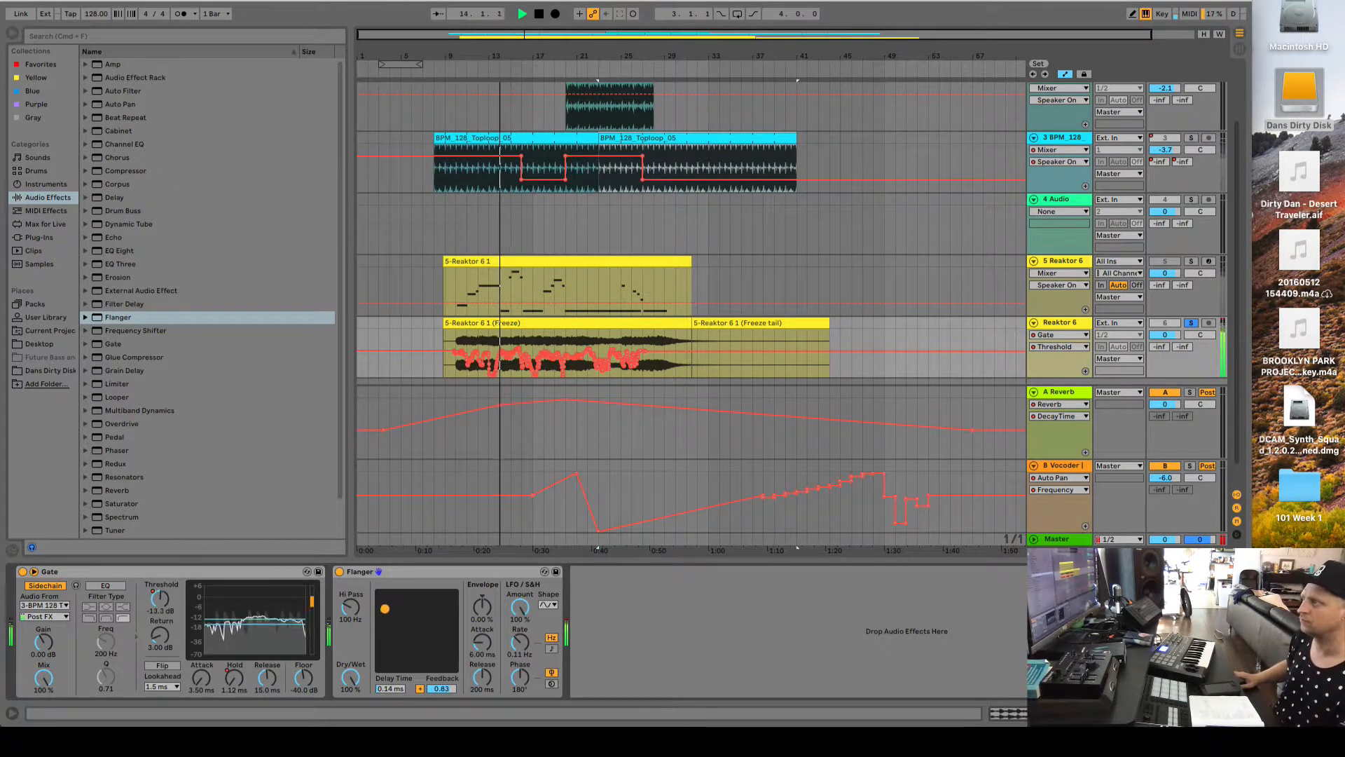
{"action": "left_click_drag", "start_coordinate": [441, 600], "coordinate": [431, 611]}
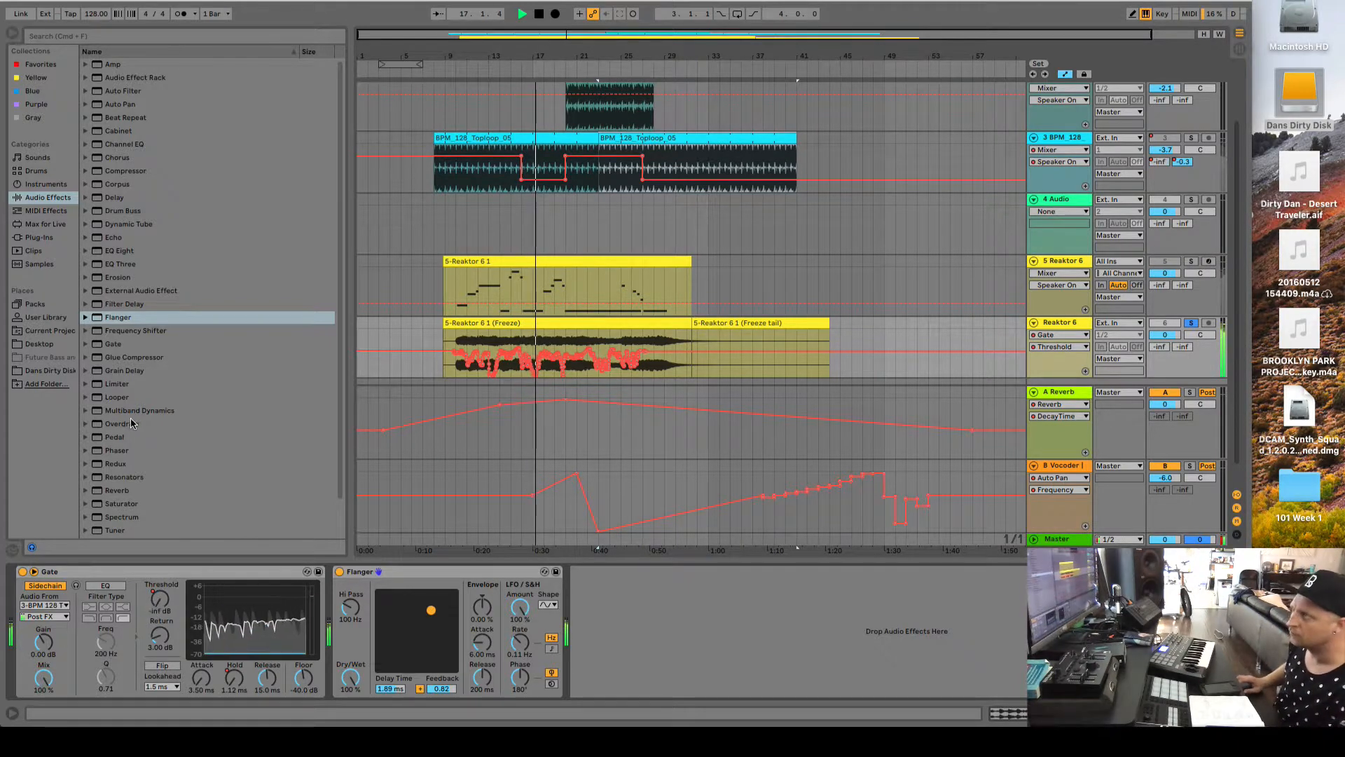
Add an Overdrive after the Flanger with its filter at 8.75 kHz and bandwidth 6.34, and unsolo the Reaktor 6 track.
{"action": "left_click_drag", "start_coordinate": [130, 421], "coordinate": [662, 606]}
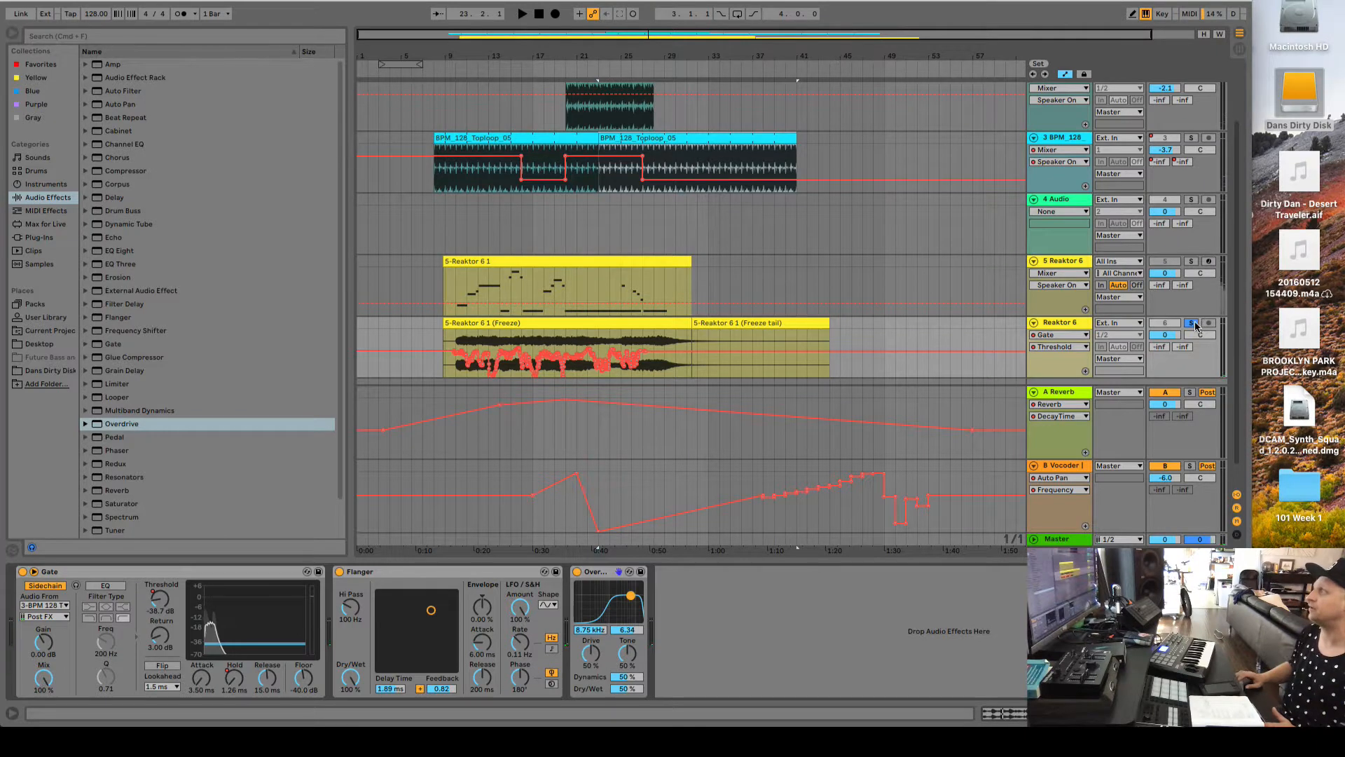
{"action": "left_click", "coordinate": [693, 137]}
{"action": "scroll", "coordinate": [686, 250], "scroll_direction": "up", "scroll_amount": 3}
{"action": "left_click", "coordinate": [685, 250]}
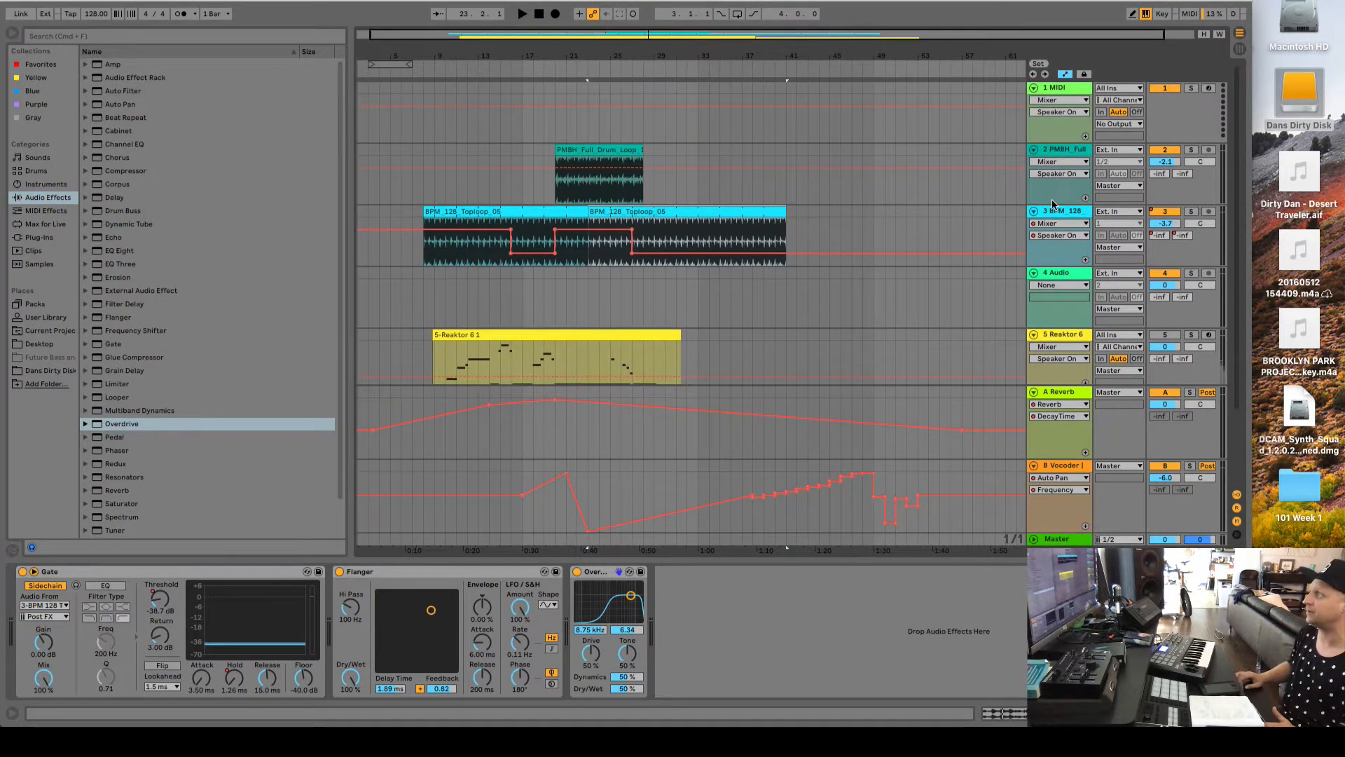
Play the arrangement from bar 8 and lower the frozen Reaktor 6 track's volume to -3.1 dB.
{"action": "left_click", "coordinate": [1060, 210]}
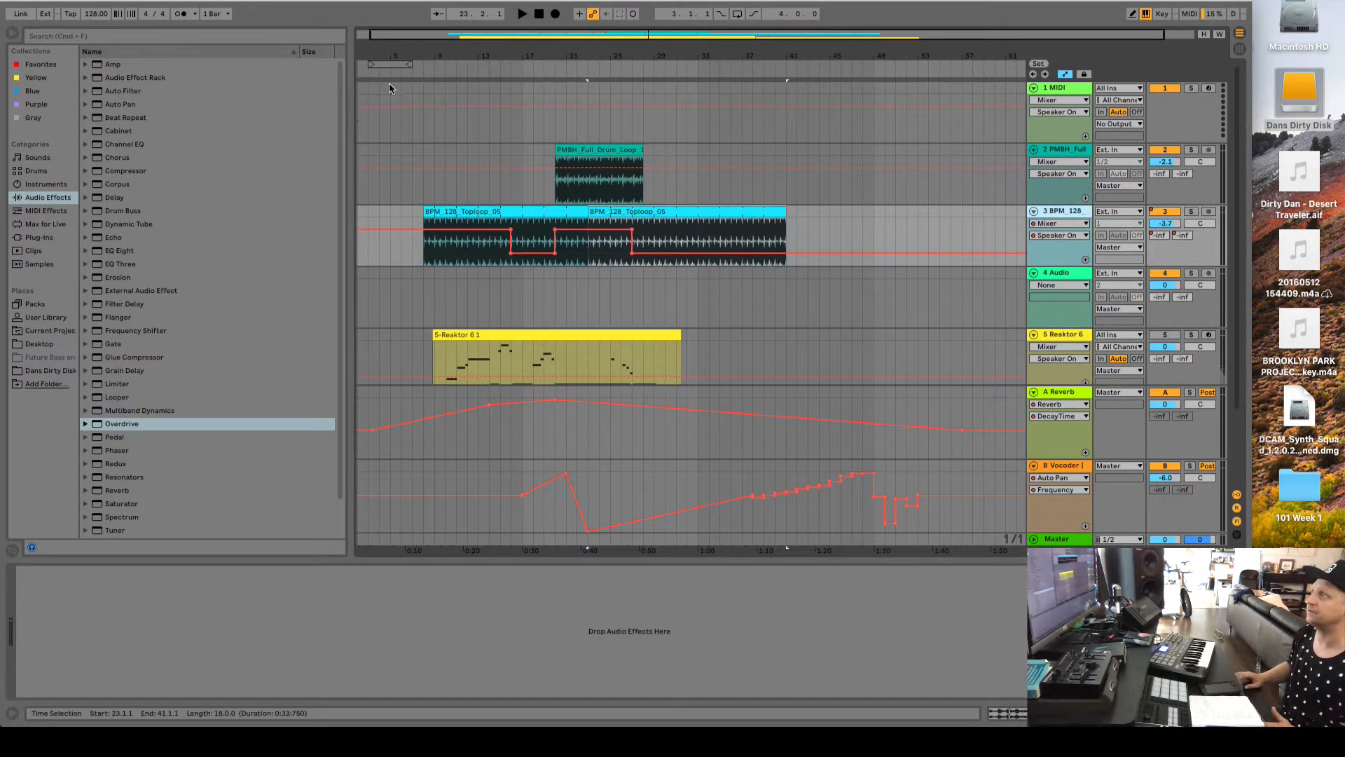
{"action": "left_click", "coordinate": [419, 82]}
{"action": "key", "text": "super+z"}
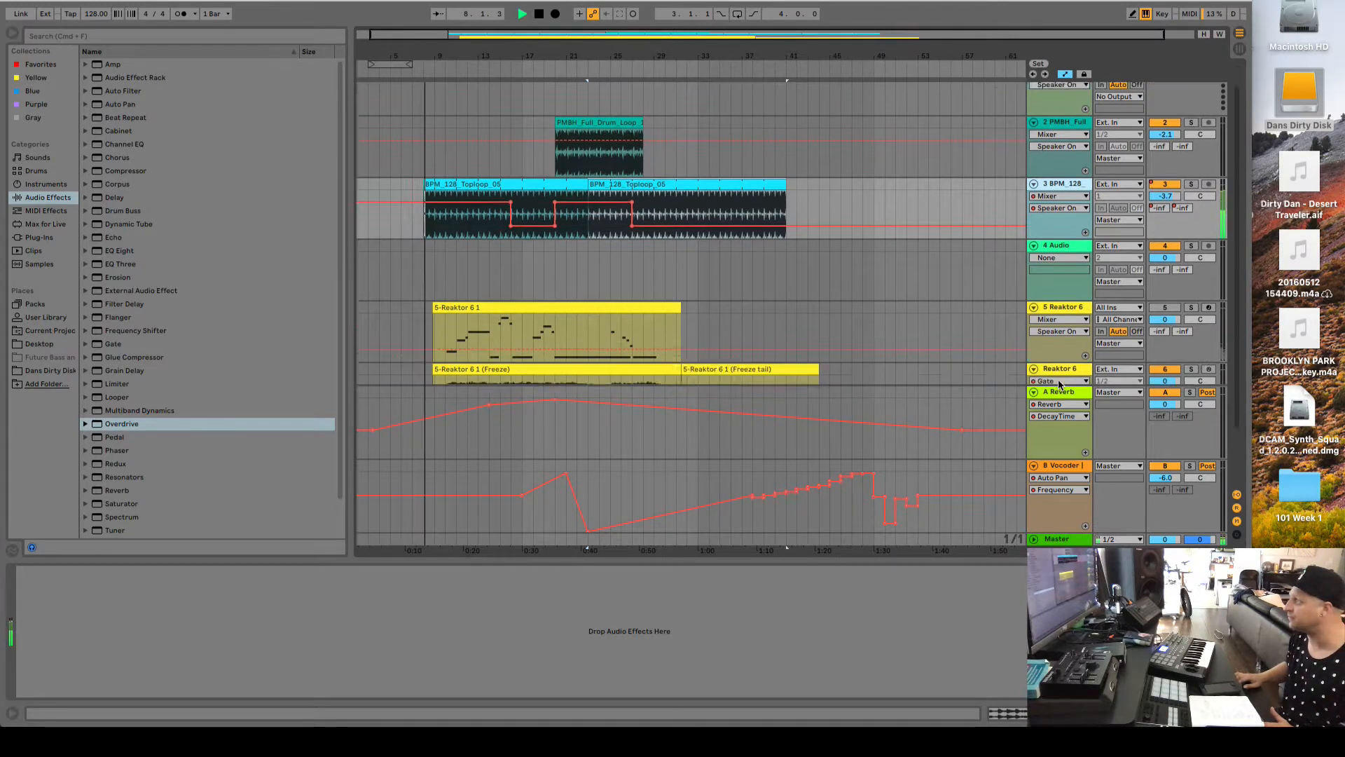
{"action": "left_click_drag", "start_coordinate": [1165, 311], "coordinate": [1166, 314]}
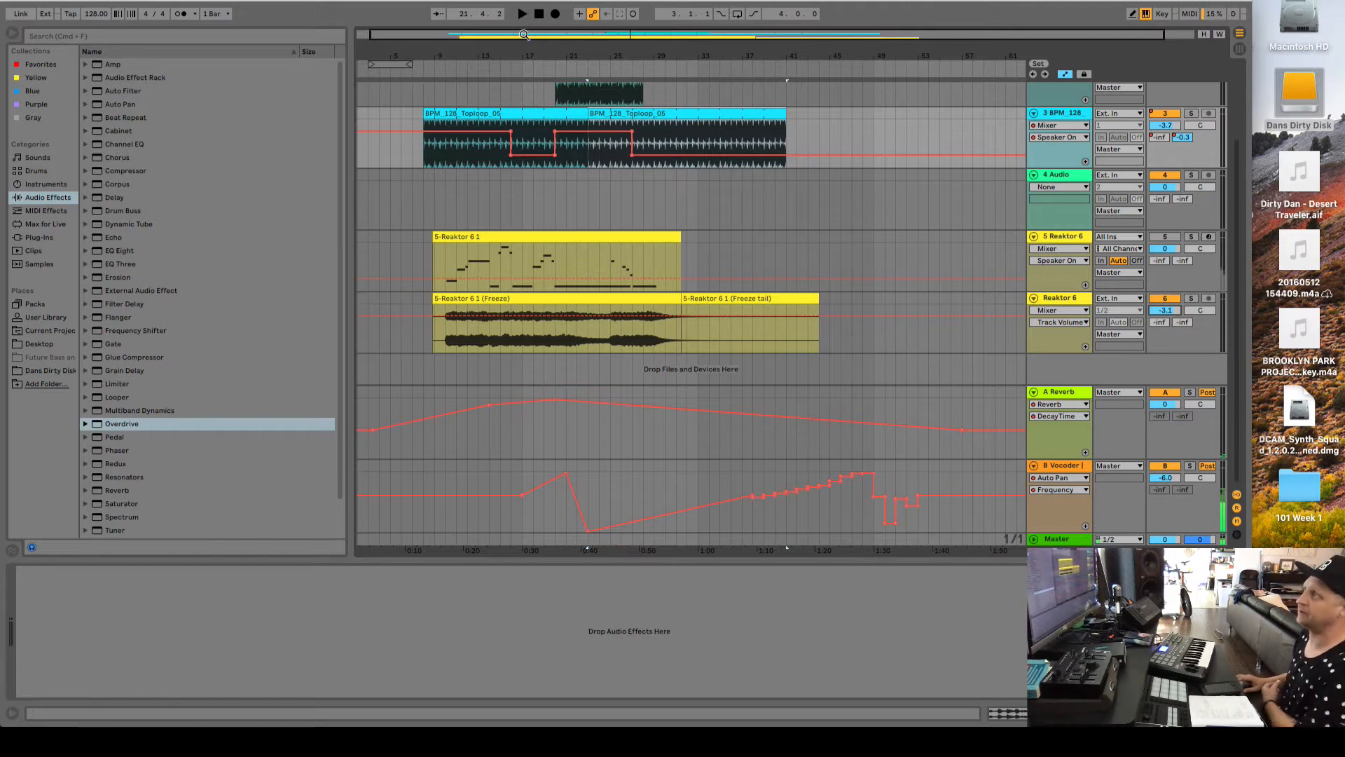
Stop playback, return to the arrangement's start and play it from bar 1.
{"action": "left_click", "coordinate": [537, 15]}
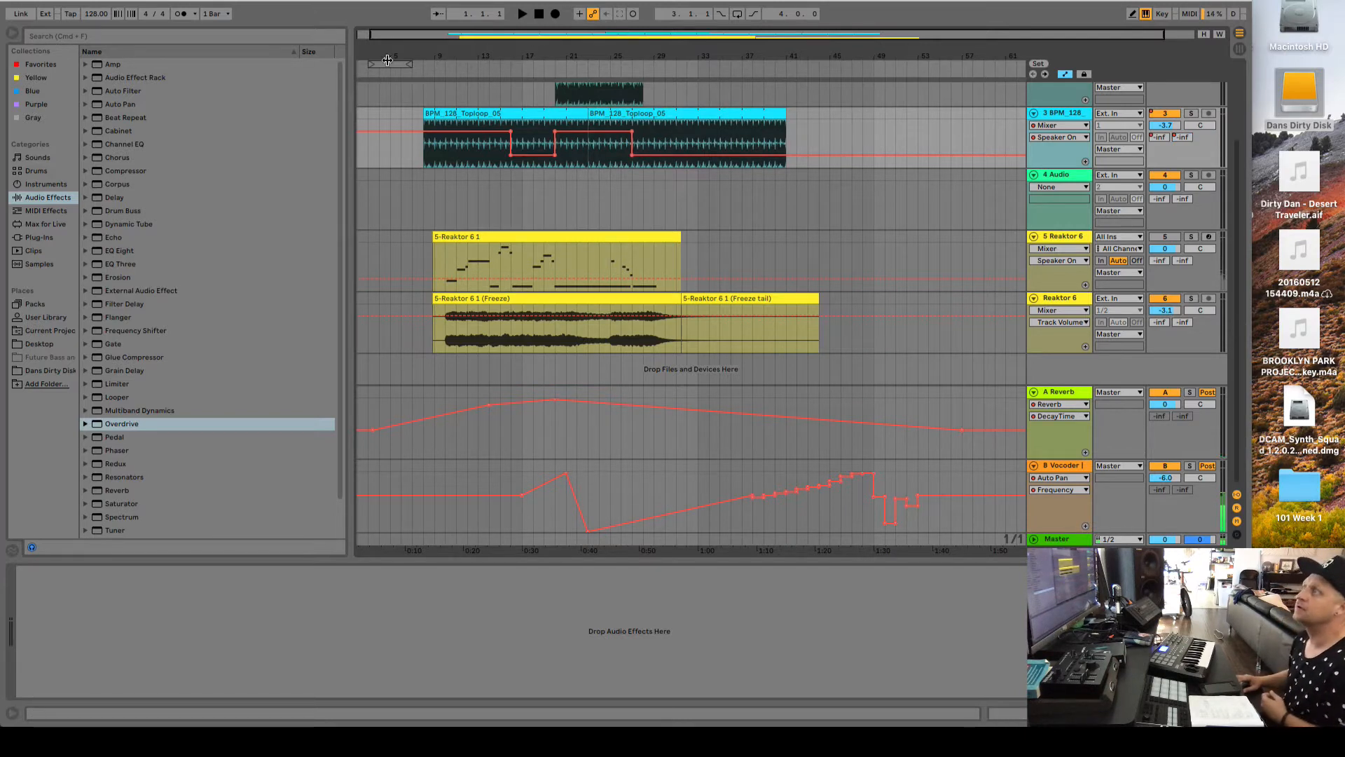
{"action": "left_click_drag", "start_coordinate": [382, 42], "coordinate": [381, 39]}
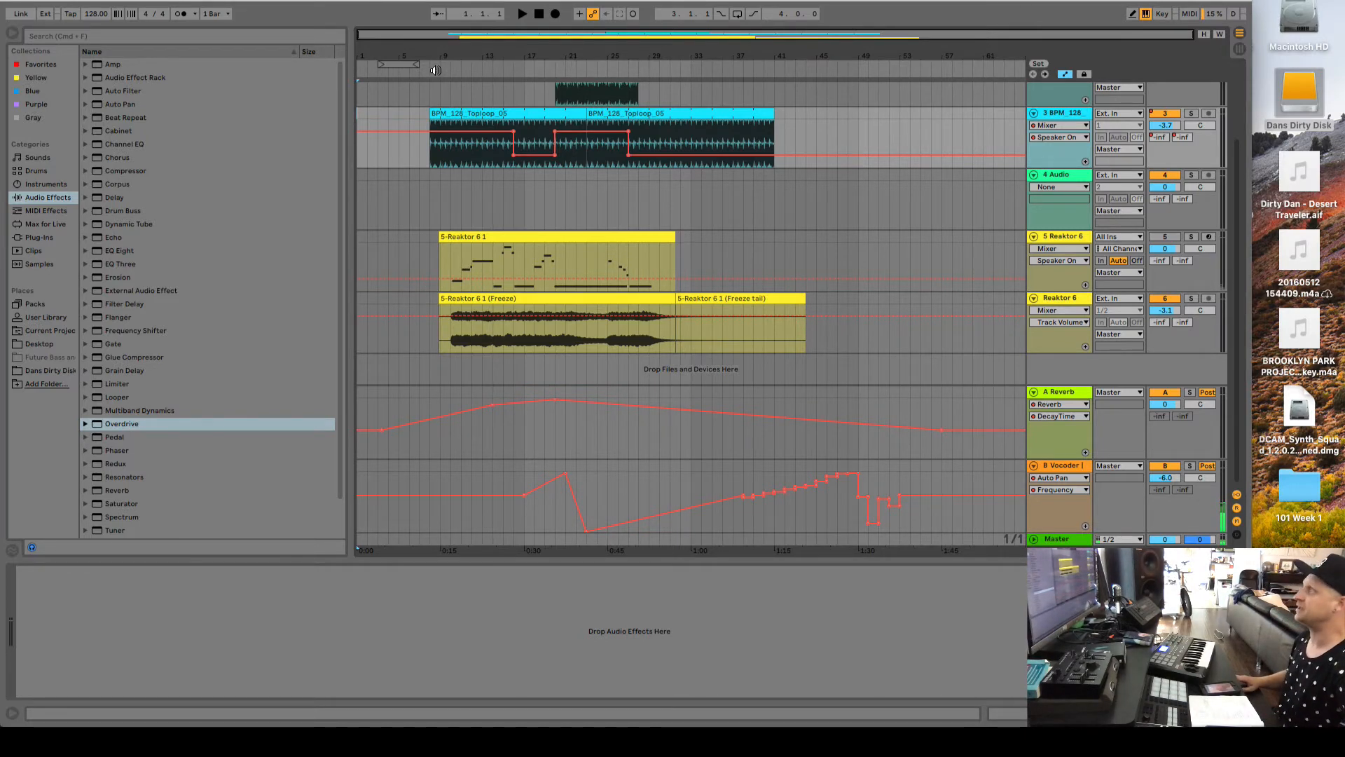
{"action": "scroll", "coordinate": [890, 205], "scroll_direction": "up", "scroll_amount": 3}
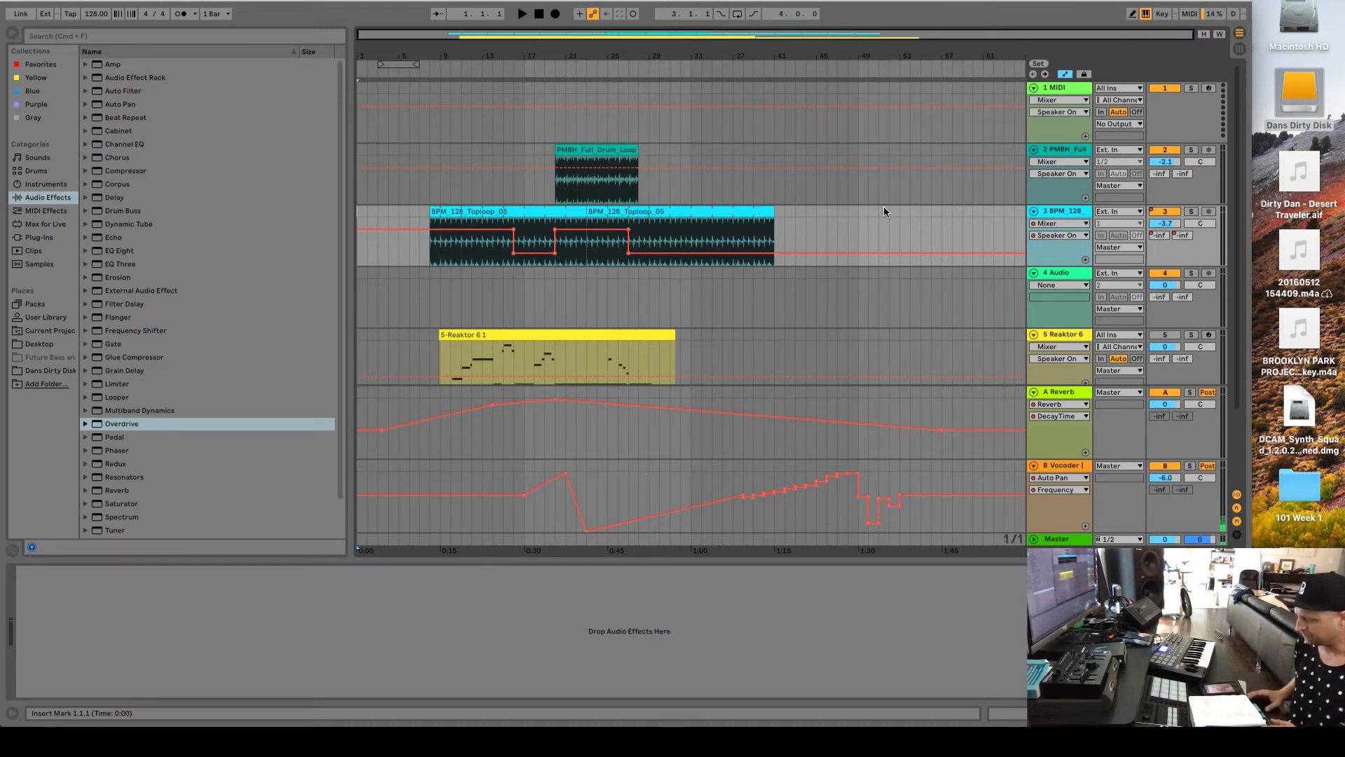
{"action": "key", "text": "space"}
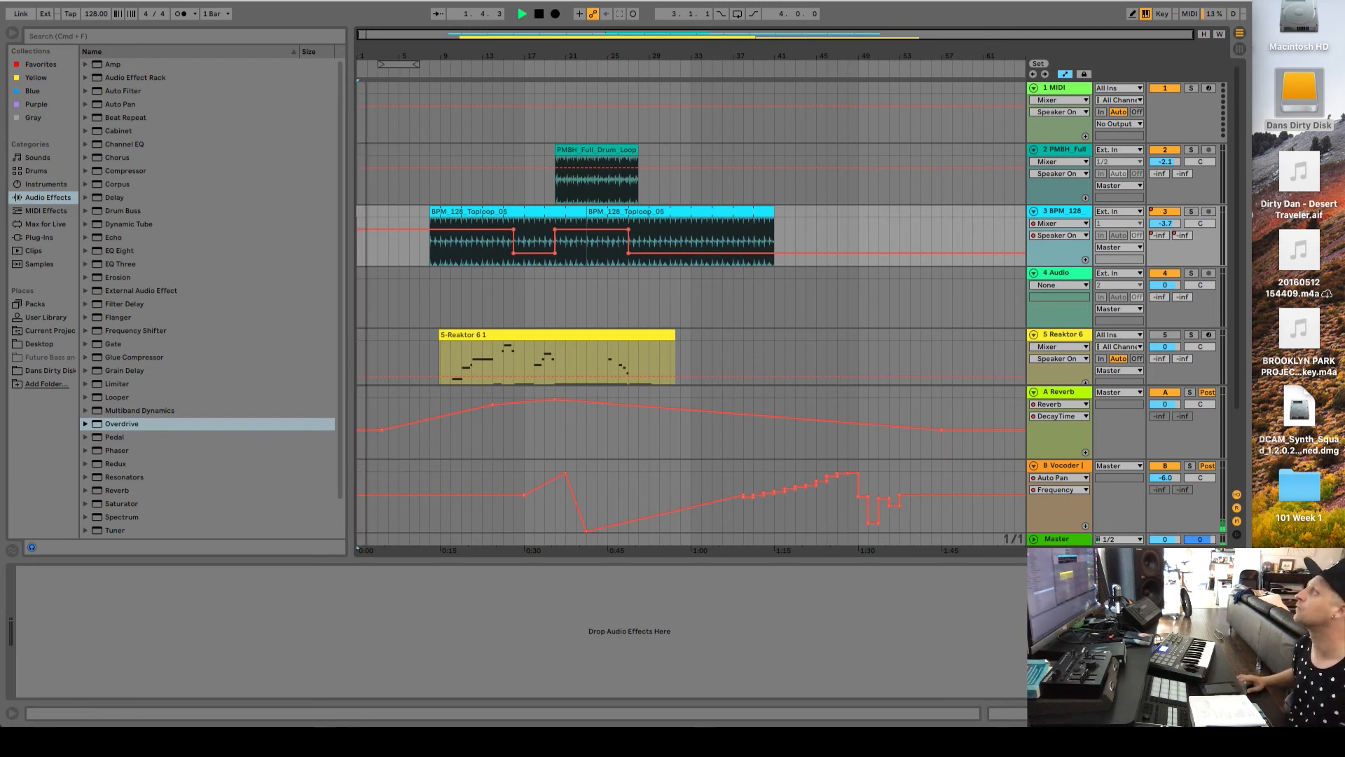